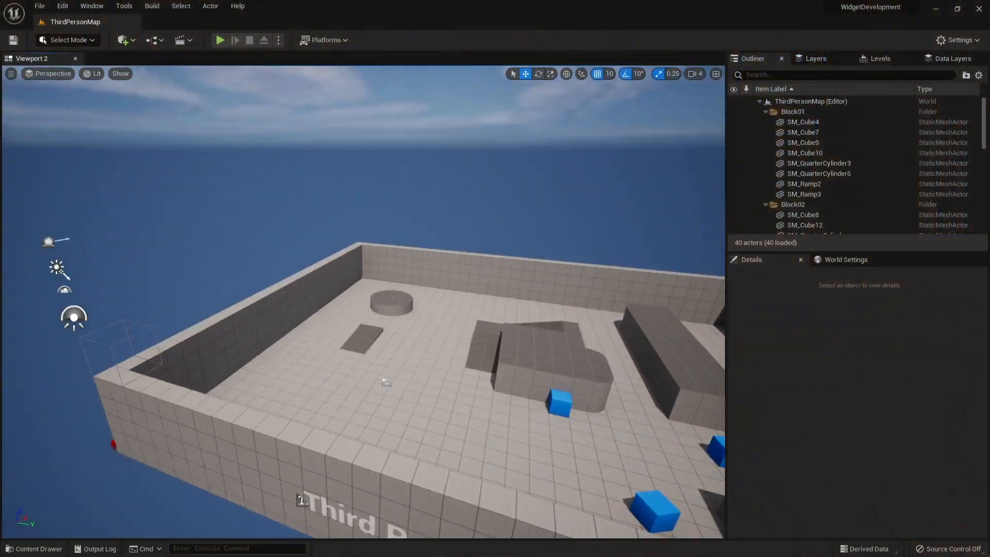
mouse_move(135, 444)
right_mouse_down()
mouse_move(155, 453)
mouse_move(134, 444)
right_mouse_up()
Create a Widget Blueprint based on User Widget in the Content folder and name it W_DialogueBox.
left_click(54, 546)
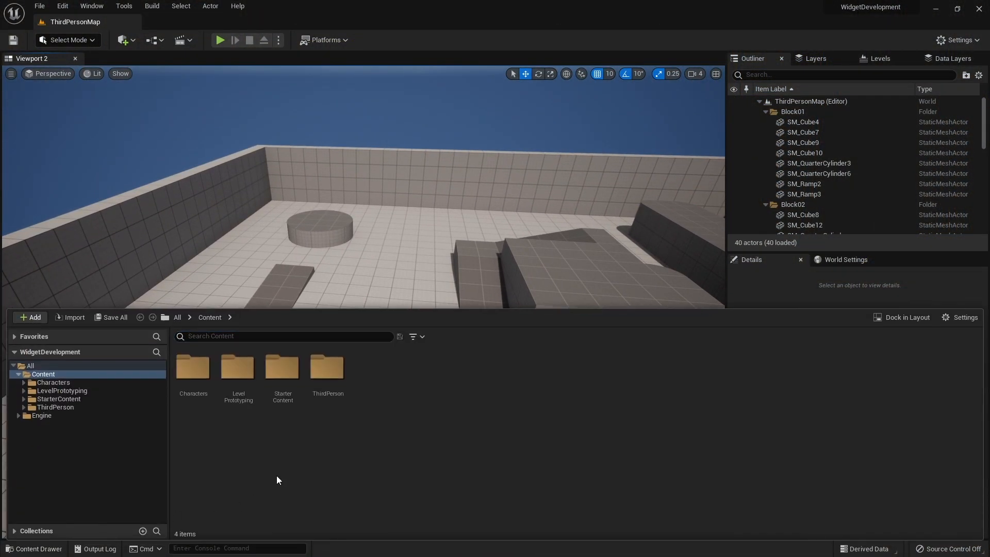
right_click(380, 394)
mouse_move(478, 384)
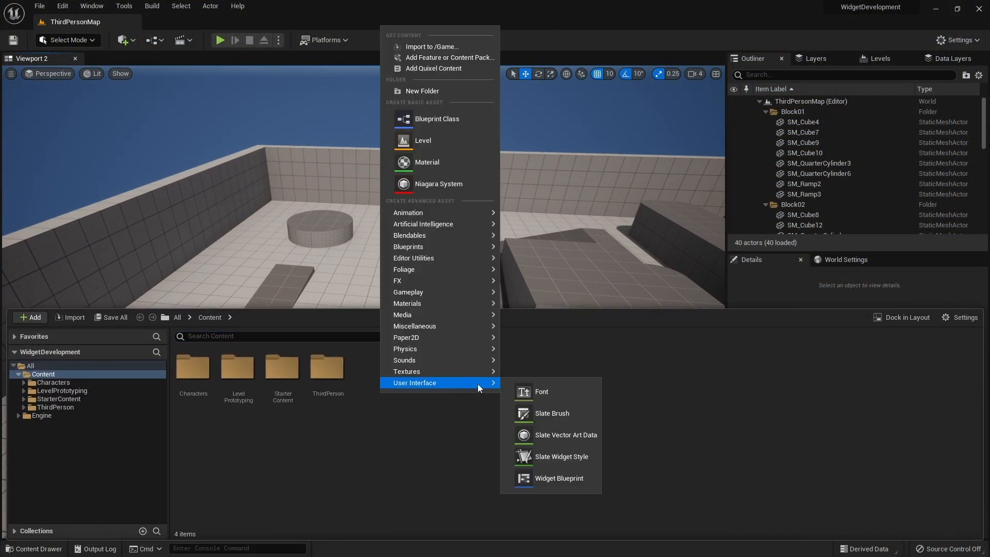
left_click(546, 473)
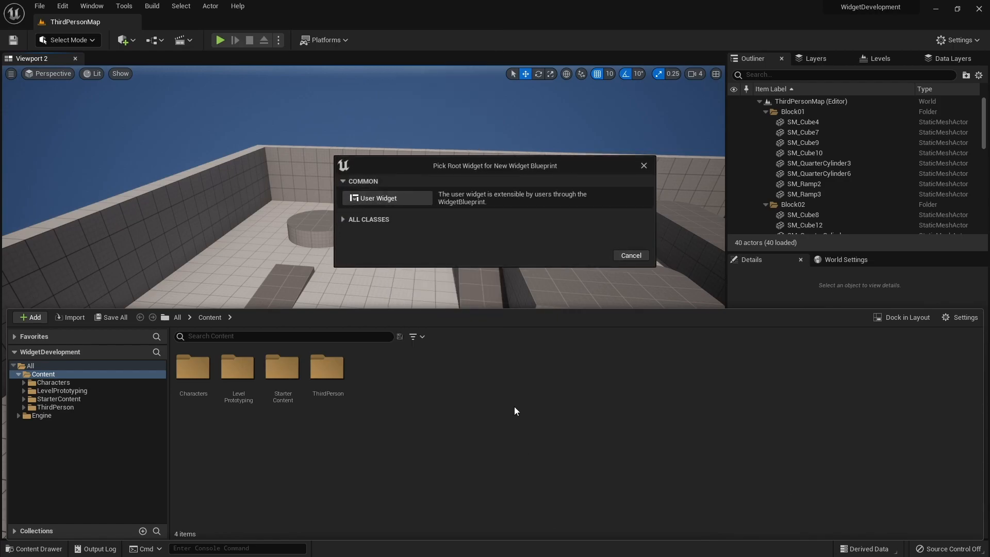
left_click(378, 198)
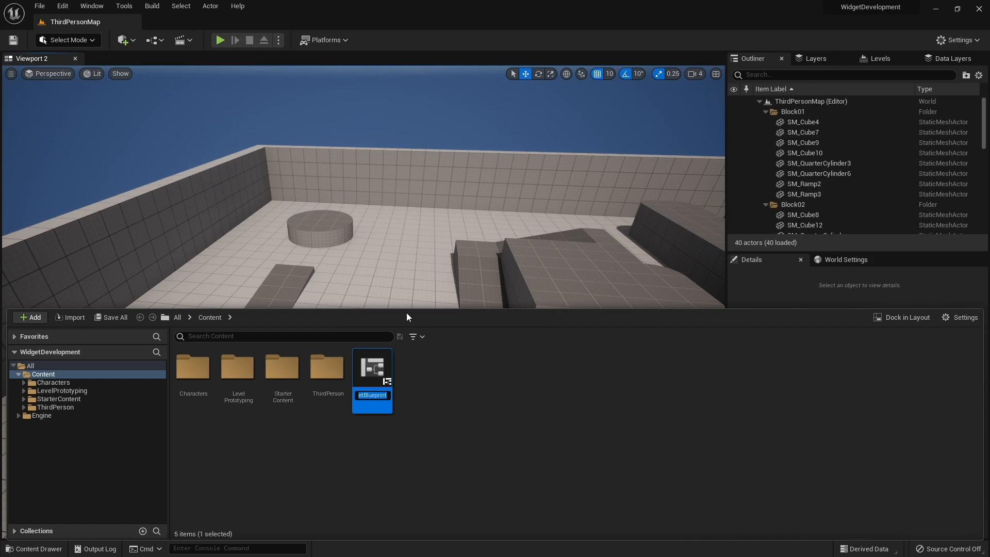
type("W")
type("_")
type("DialogueB")
type("ox")
key("Return")
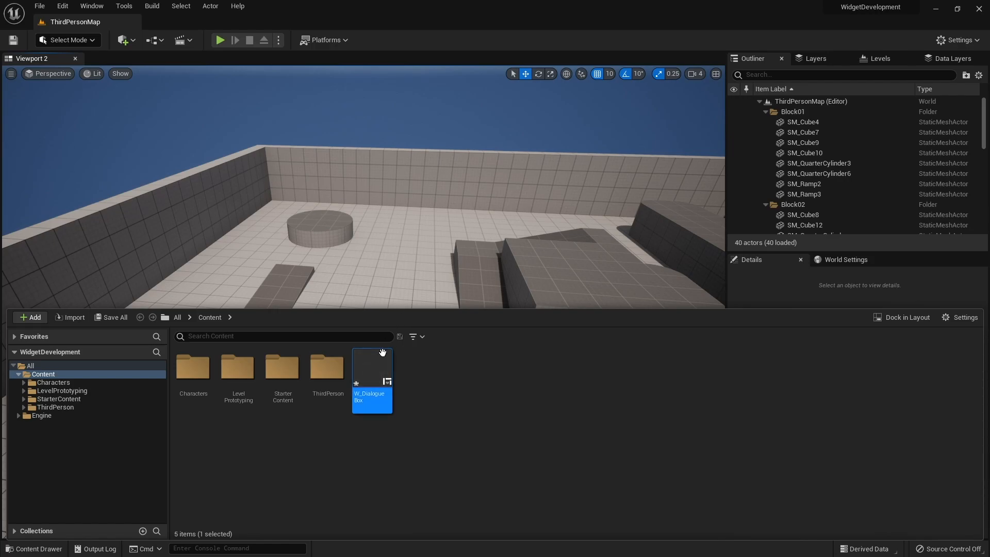
Open W_DialogueBox for editing and add a Canvas Panel as its root widget.
double_click(382, 364)
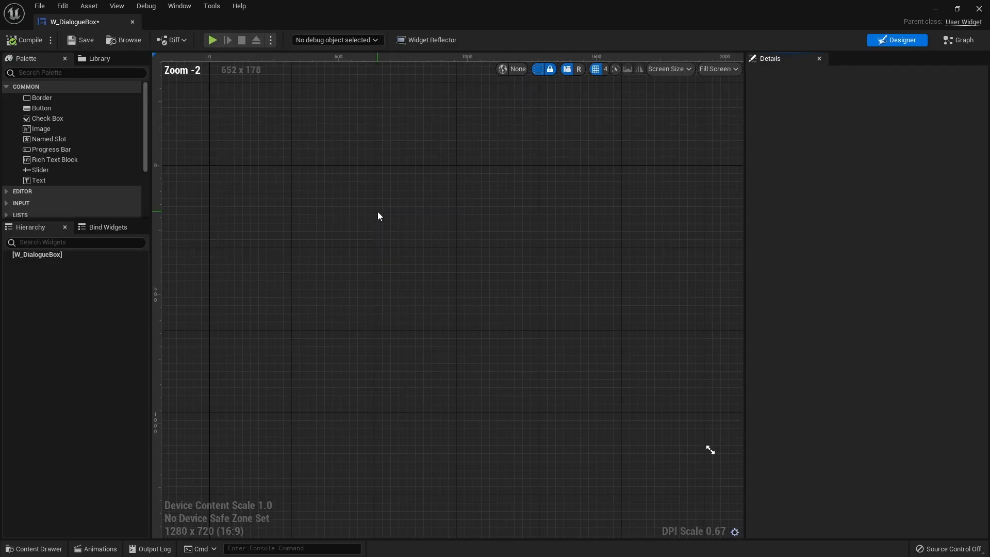
left_click(31, 72)
type("canvas")
left_click_drag(69, 99, 31, 255)
left_click_drag(57, 98, 61, 258)
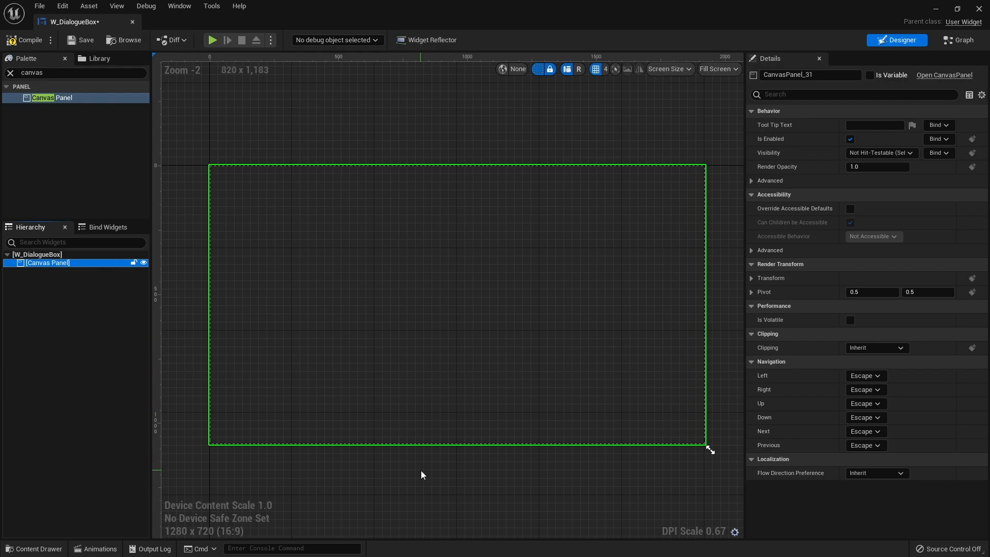
Find the Border widget in the palette and add it inside the Canvas Panel.
left_click(10, 73)
type("bordc")
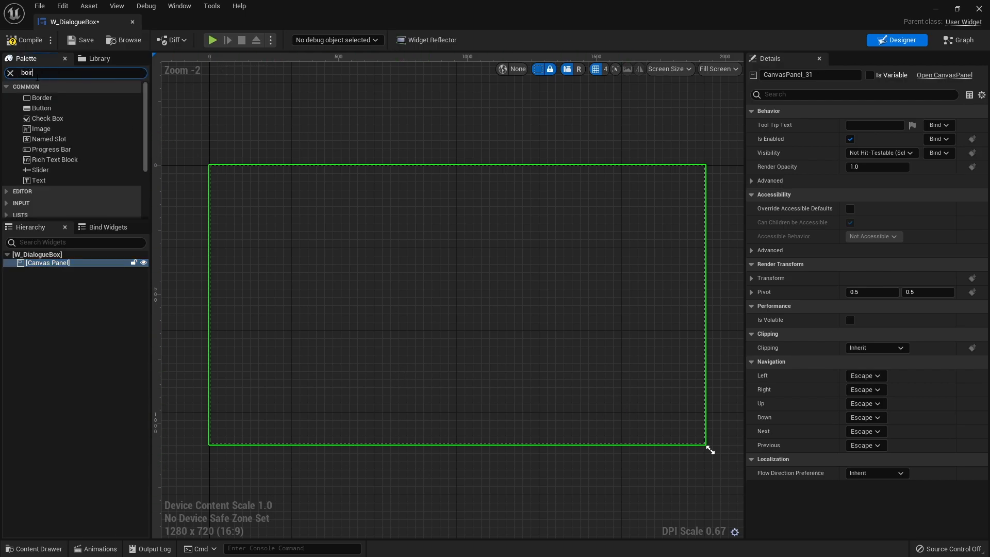
type("r")
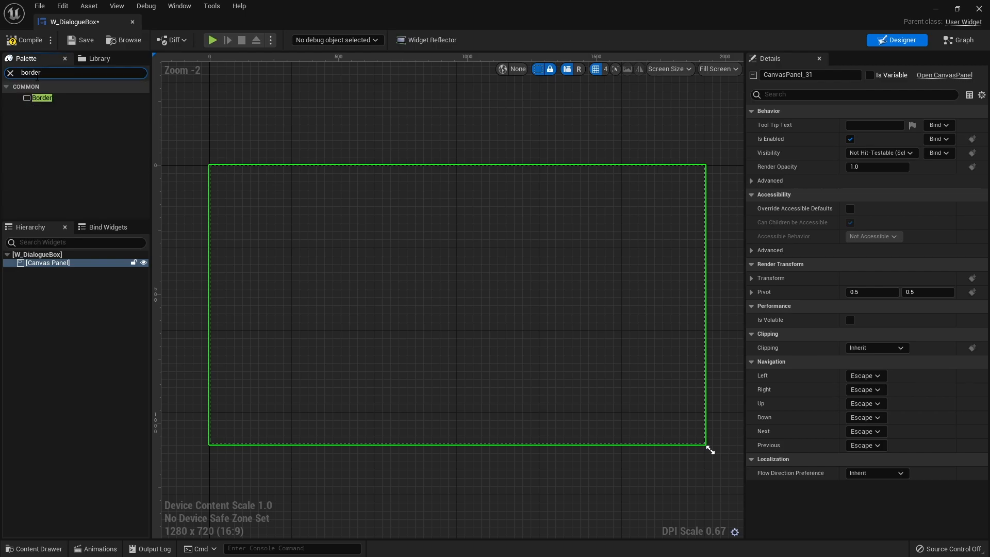
left_click_drag(41, 97, 61, 265)
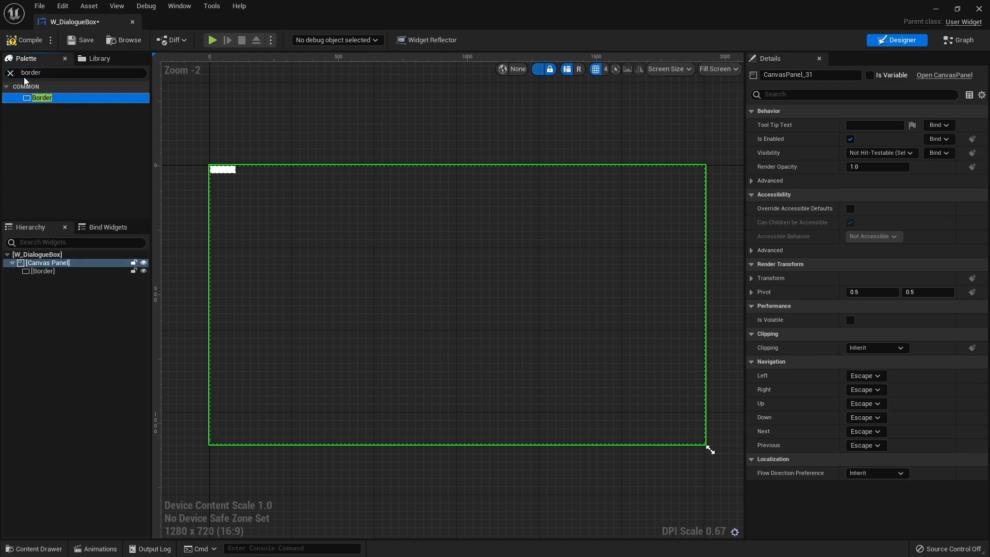
left_click(10, 73)
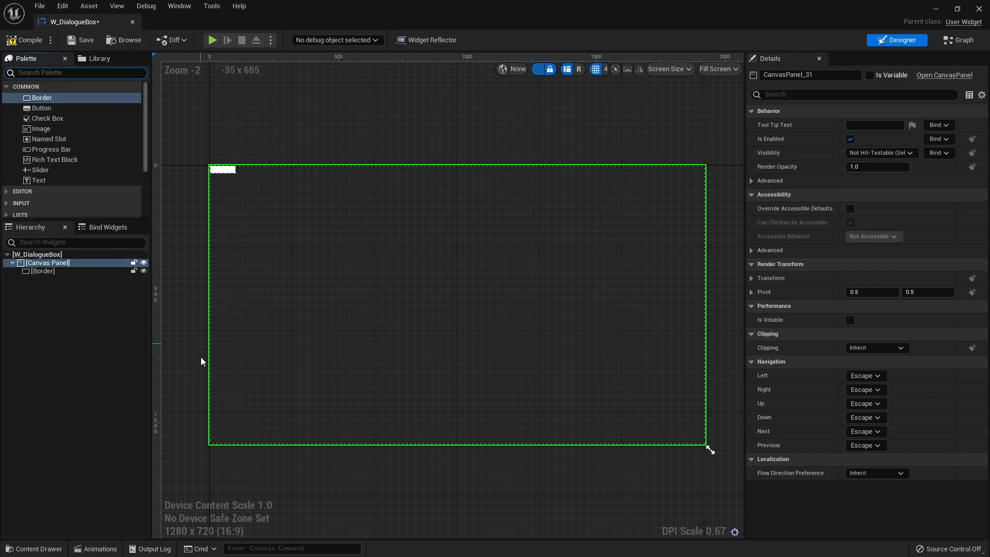
Anchor the Border to the bottom centre of the canvas, matching its alignment and position to the anchor.
left_click(43, 270)
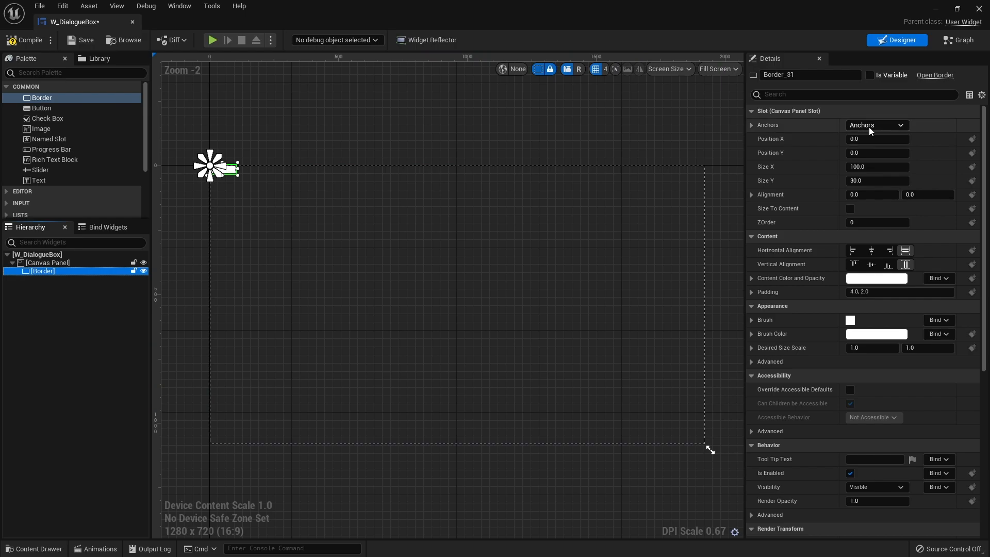
left_click(894, 127)
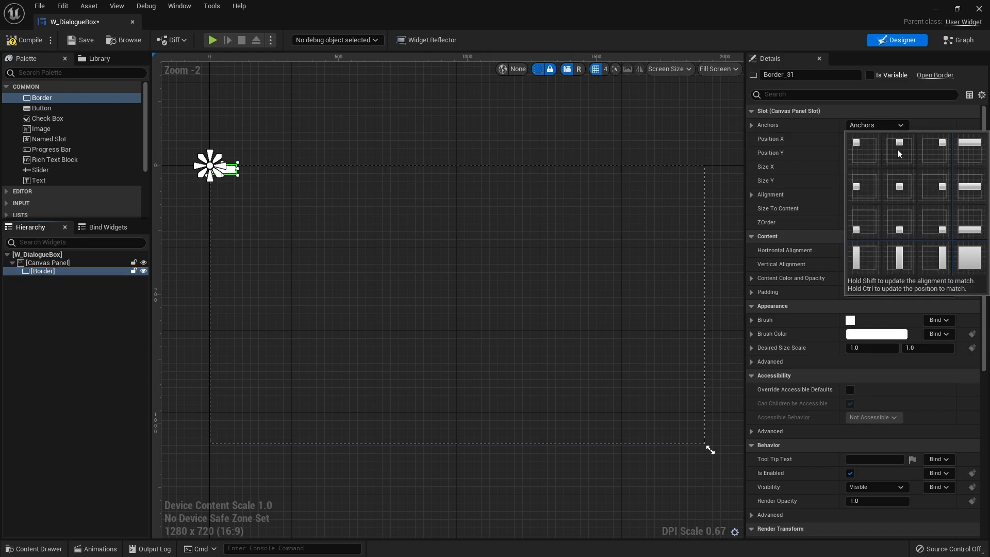
left_click(898, 229, "ctrl+shift")
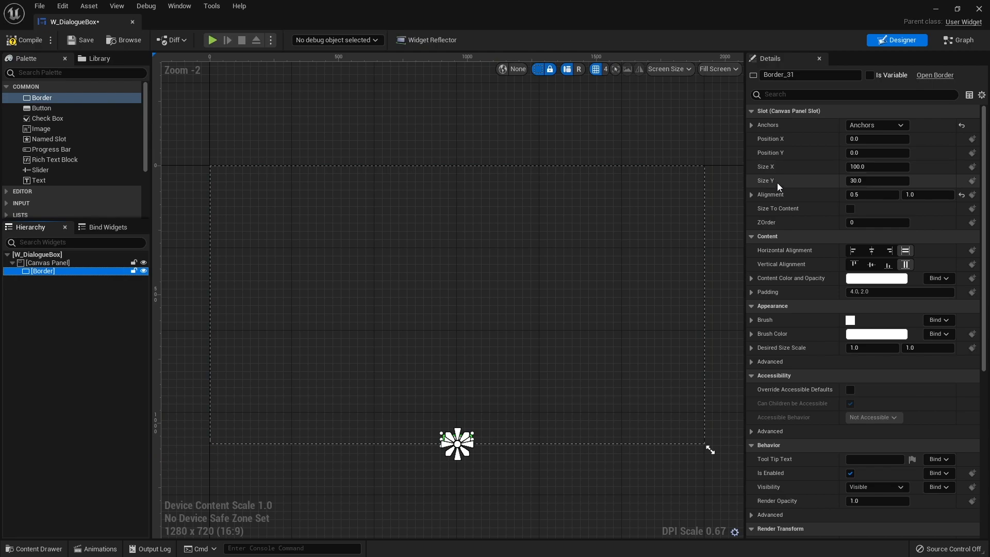
Enlarge the Border freehand to about 796 by 194, undoing the off-centre corner resize made on the way.
left_click_drag(871, 166, 901, 167)
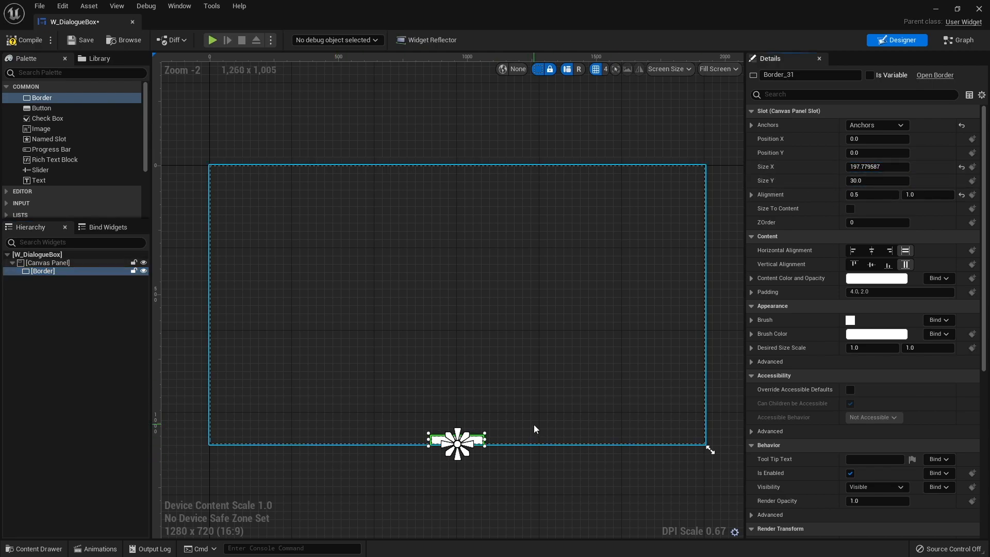
left_click_drag(485, 433, 578, 358)
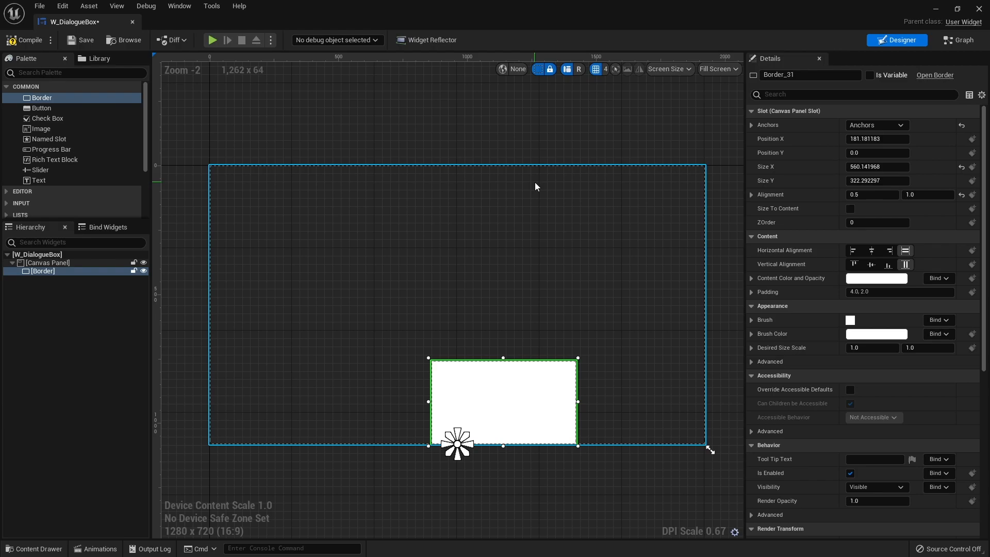
key("ctrl+z")
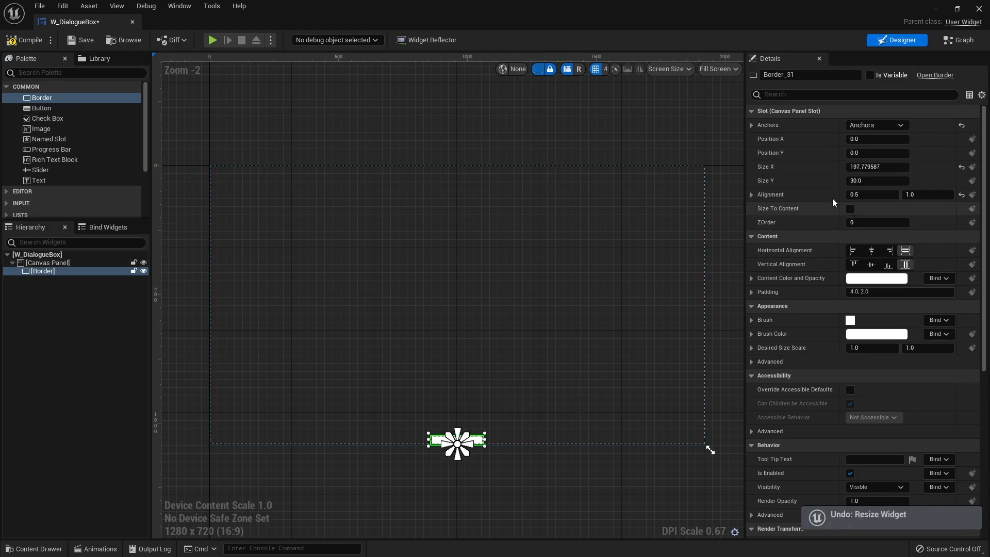
mouse_move(866, 167)
left_mouse_down()
mouse_move(918, 166)
mouse_move(882, 180)
mouse_move(918, 181)
mouse_move(876, 166)
left_mouse_up()
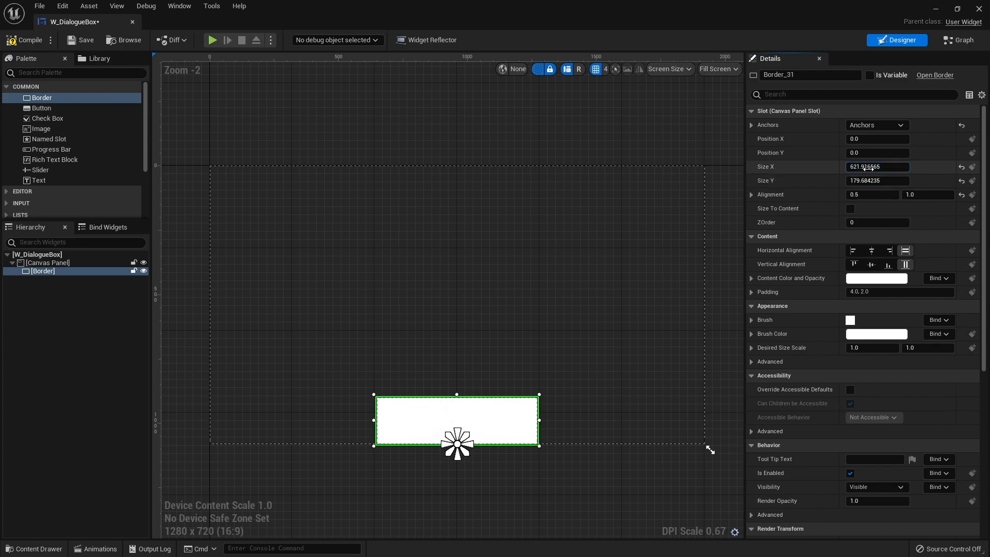
left_click_drag(871, 167, 885, 180)
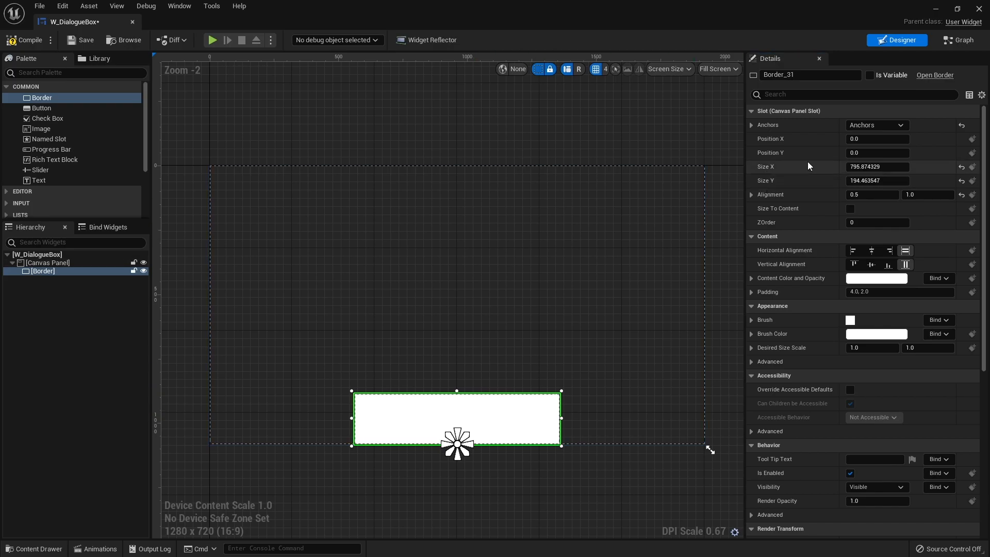
Set the Border's Position Y to -100 to raise it above the canvas's lower edge.
left_click(858, 154)
type("-")
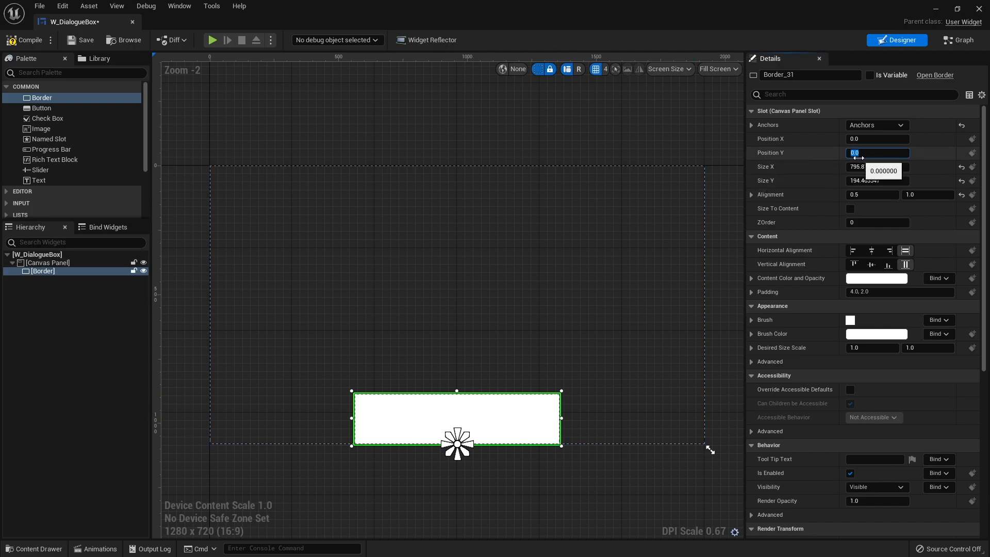
type("100")
key("Return")
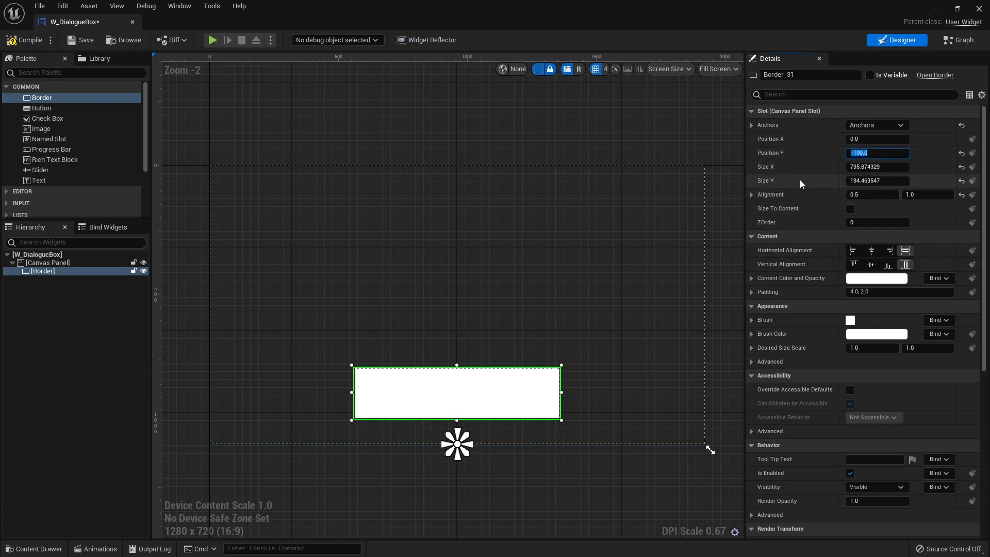
Set the Border's Size X to 800 and Size Y to 200.
left_click(876, 167)
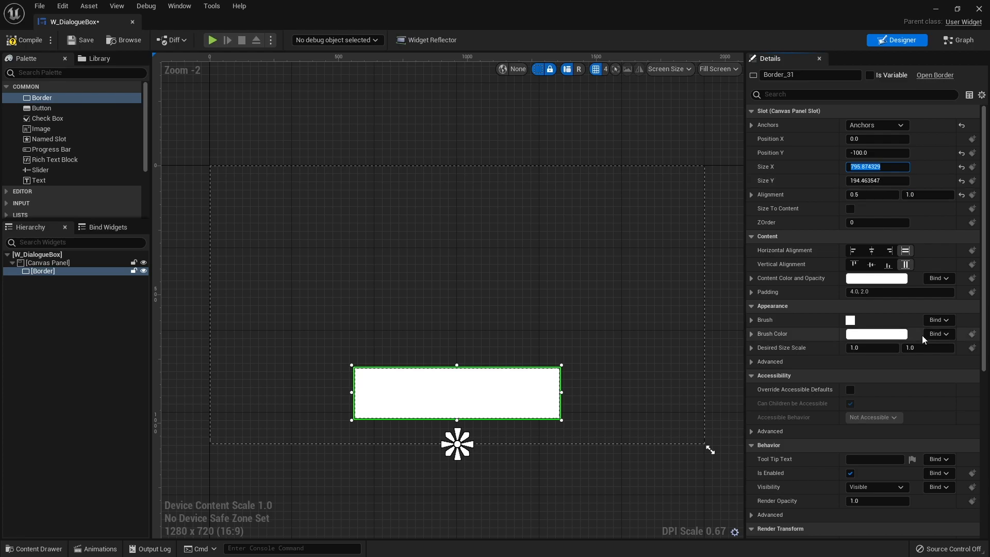
type("800")
key("Return")
key("Tab")
type("200")
key("Return")
type("3")
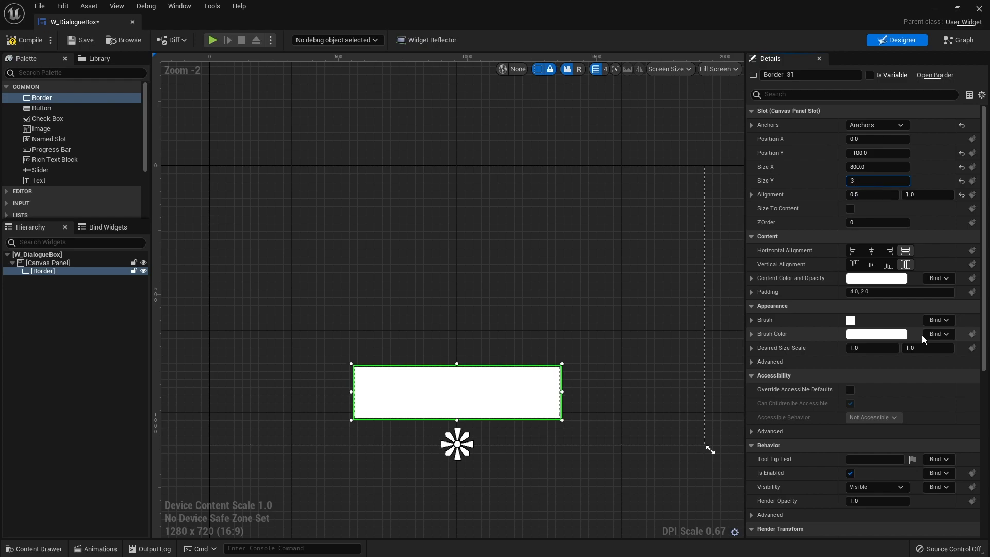
type("00")
key("Return")
left_click(729, 407)
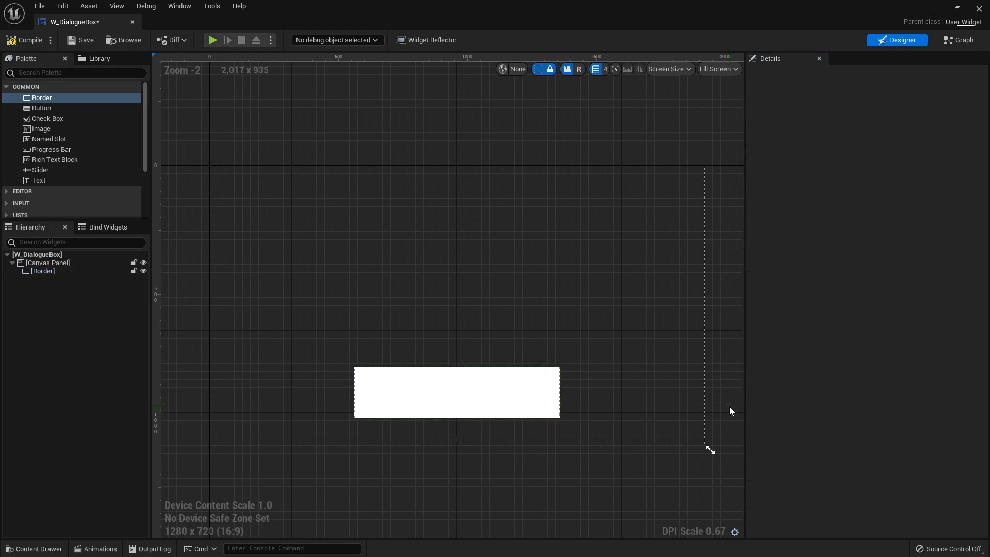
left_click(495, 390)
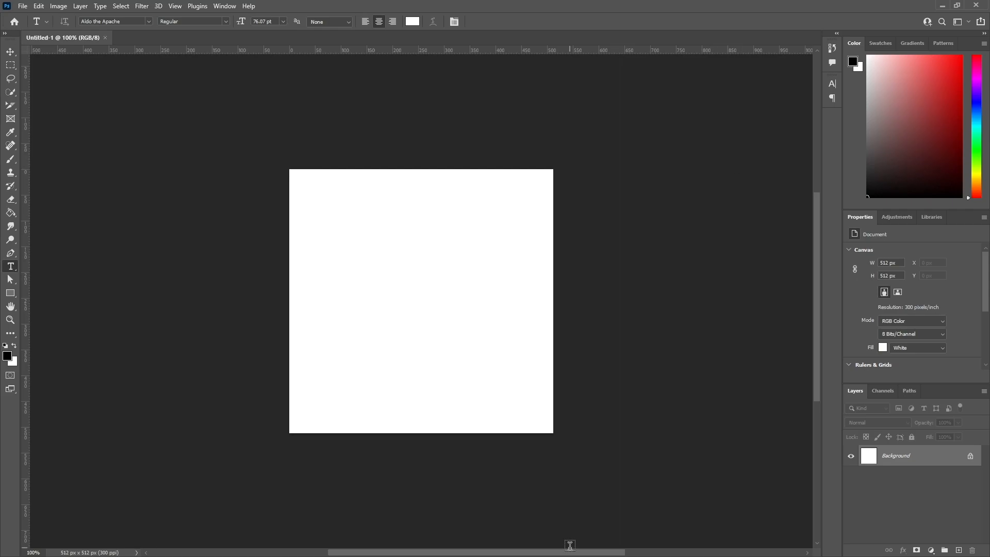
In Photoshop, add a new layer to the 512 px document and make a centred circular selection about 454 px in diameter.
scroll(593, 443, "down", 1)
scroll(592, 443, "down", 2)
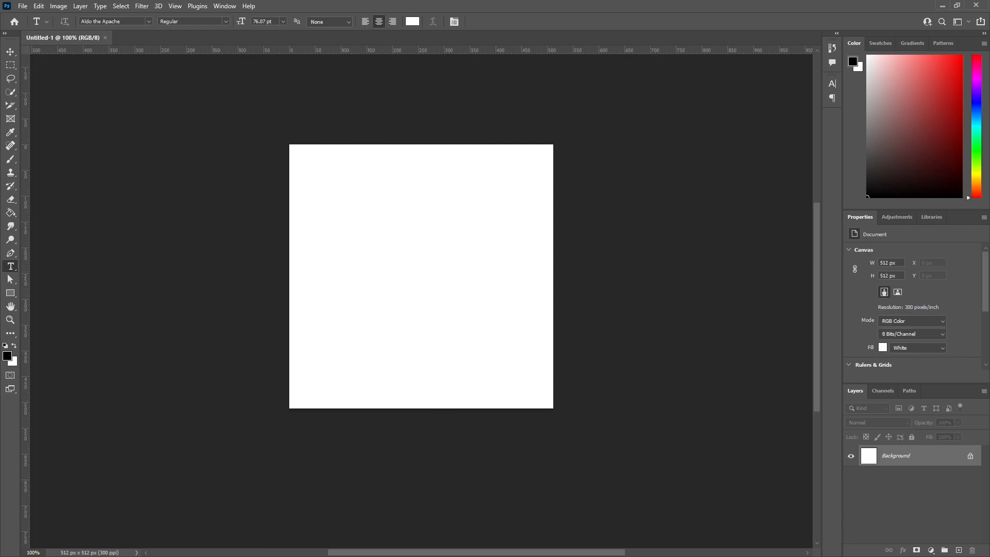
left_click_drag(10, 66, 23, 82)
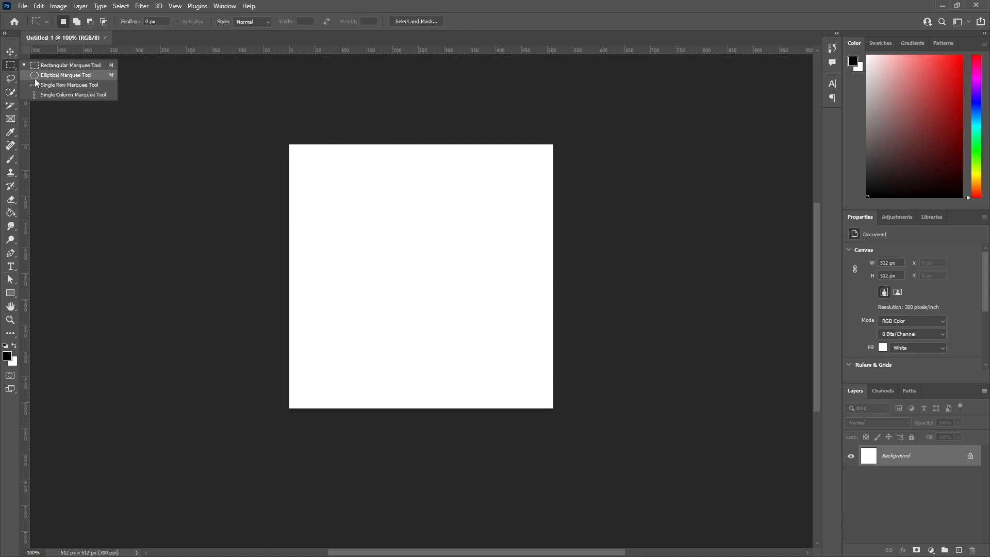
left_click(37, 78)
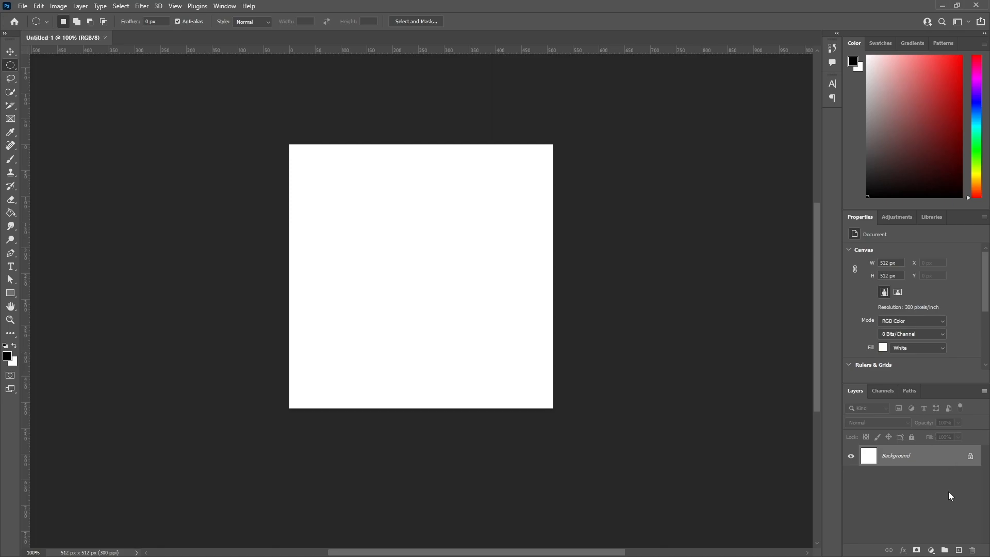
left_click(959, 550)
left_click_drag(414, 273, 531, 380)
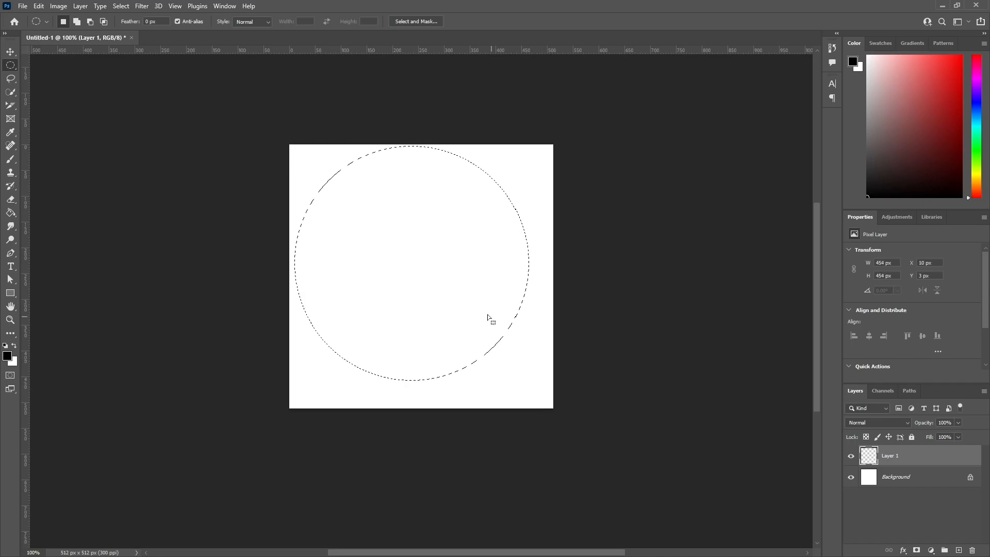
left_click_drag(438, 284, 451, 298)
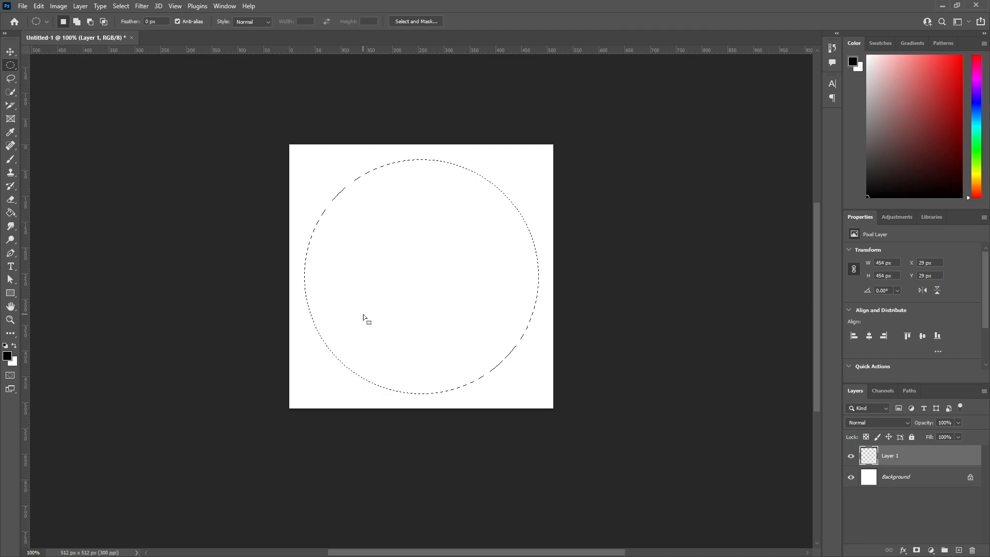
Fill the circular selection with black using the Paint Bucket and deselect it.
left_click(10, 212)
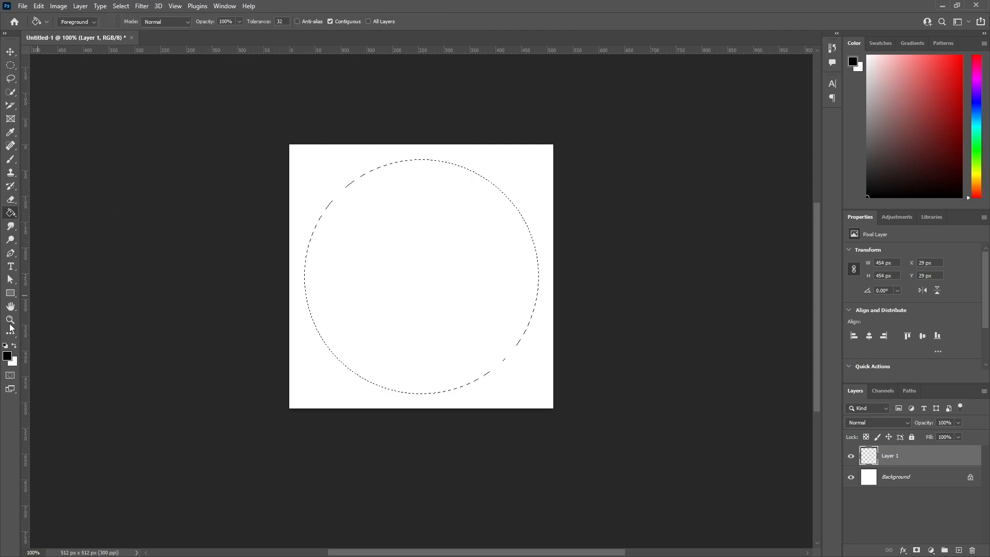
left_click(416, 312)
key("ctrl+d")
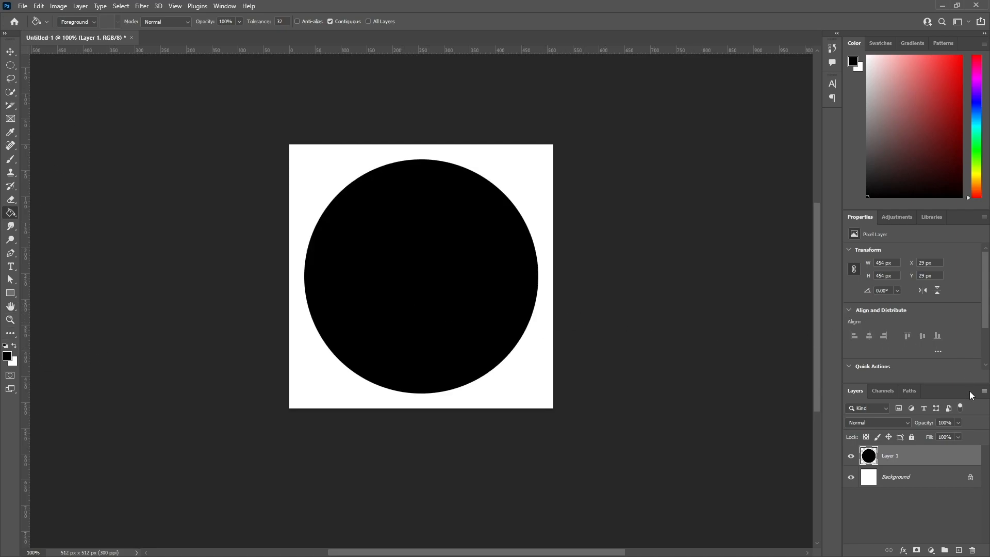
Set the opacity of the black circle's layer to 50%.
left_click(957, 422)
left_click_drag(936, 435, 931, 435)
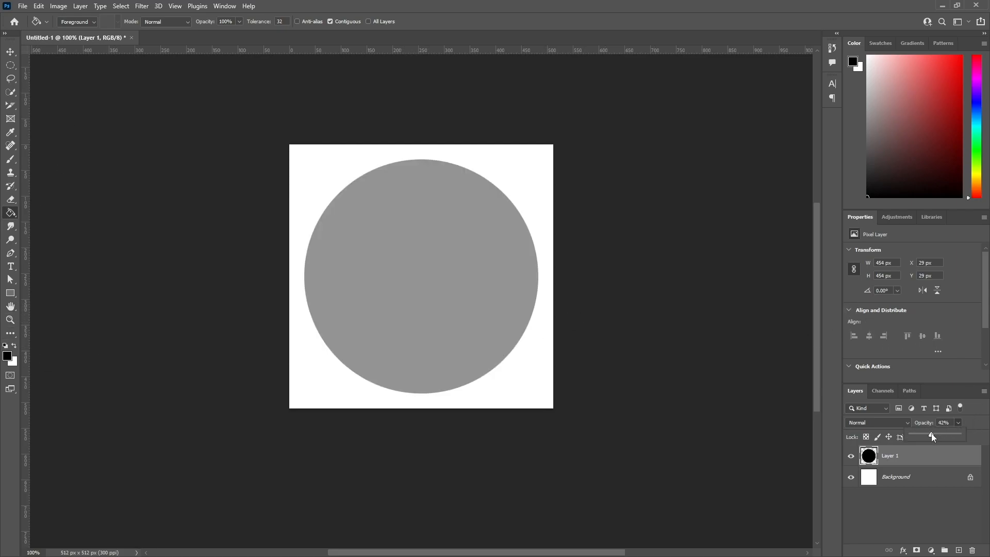
double_click(948, 422)
type(".5")
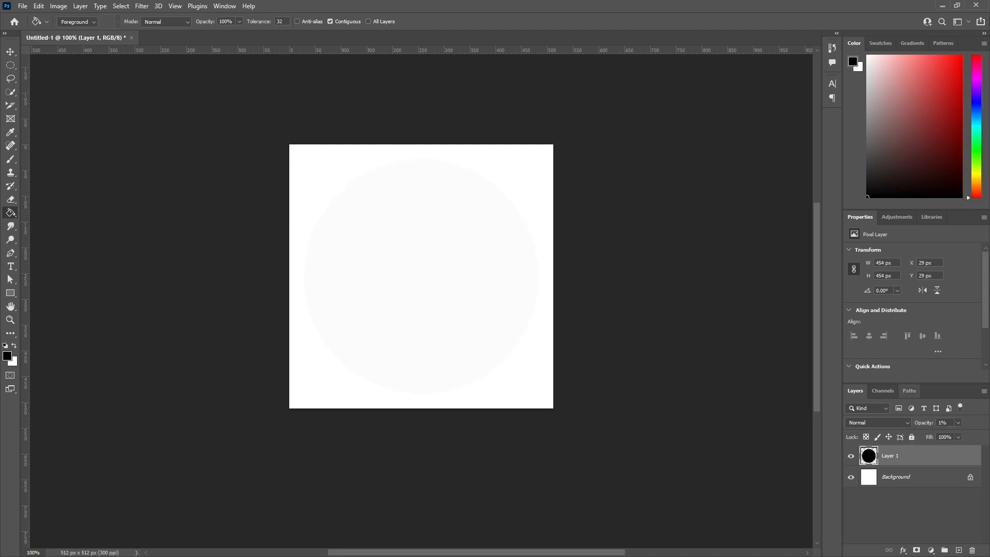
left_click_drag(950, 424, 865, 423)
type("50")
key("Return")
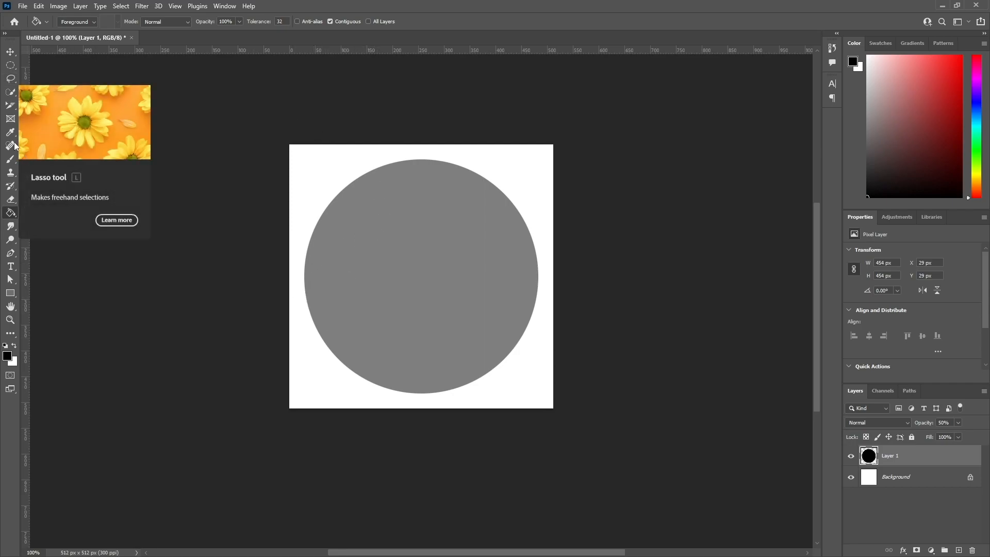
Draw a closed, tapered black sliver about 66 px long and 7 px high inside the circle with the Pen tool.
left_click(11, 254)
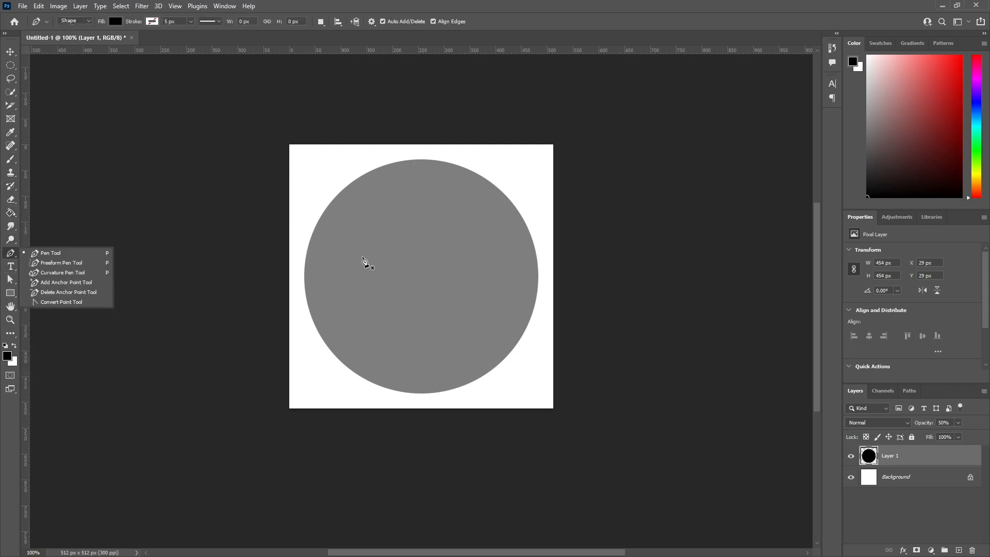
left_click(49, 252)
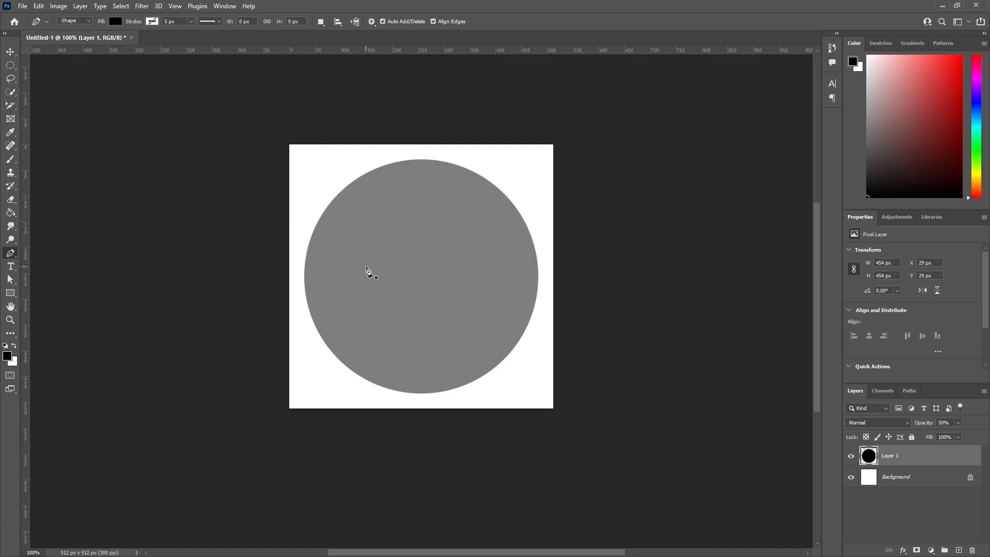
left_click(344, 270)
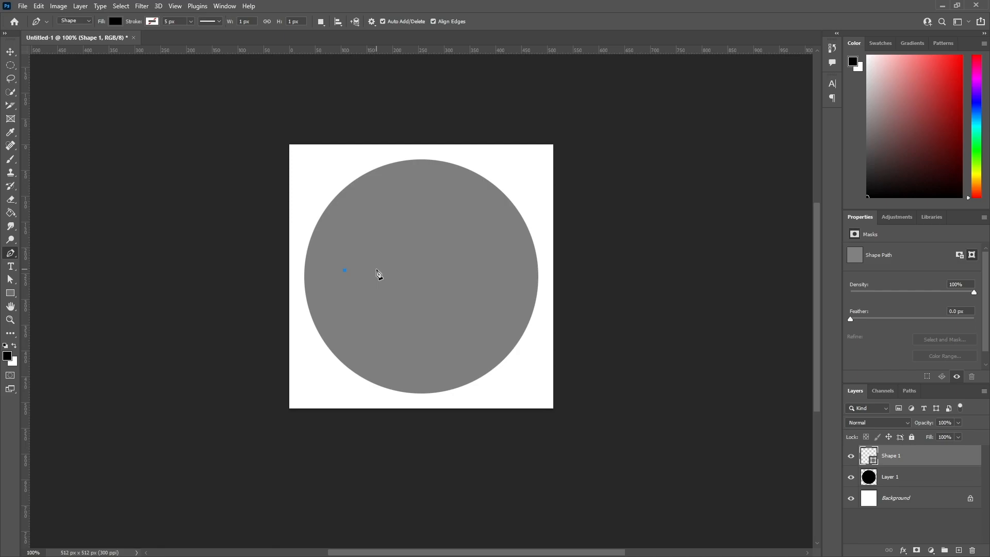
left_click(376, 270)
scroll(359, 292, "up", 2, "ctrl")
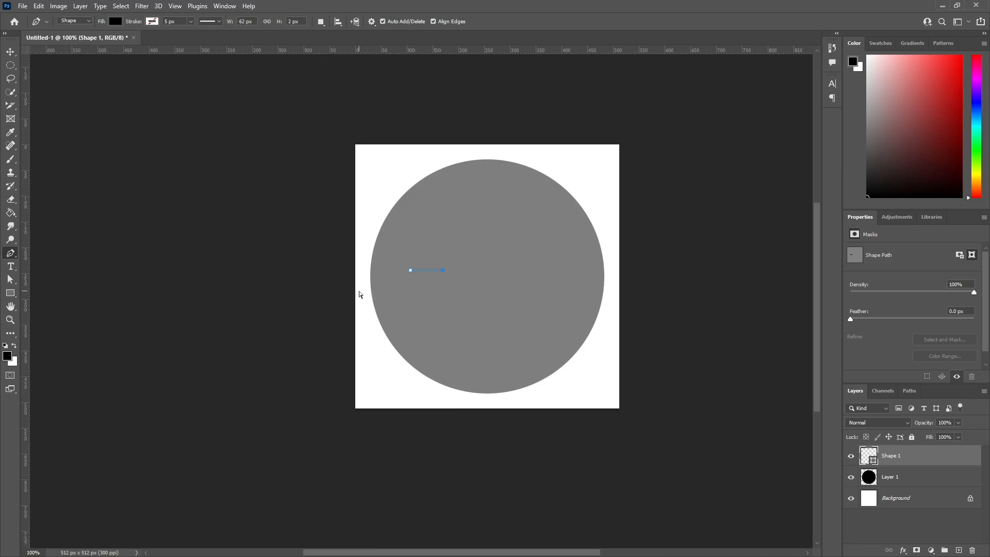
key("ctrl+plus")
key("ctrl+plus")
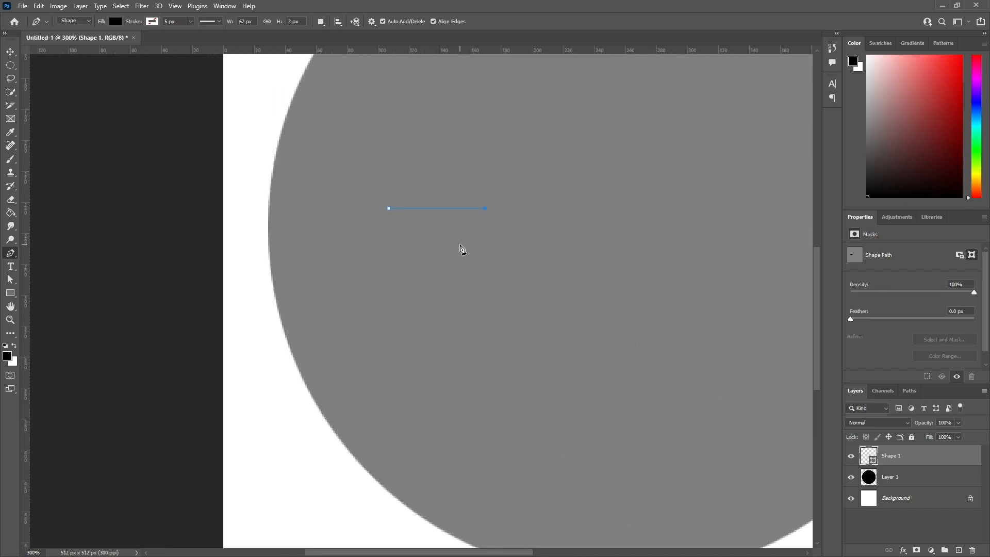
scroll(402, 246, "up", 1)
scroll(422, 234, "up", 1)
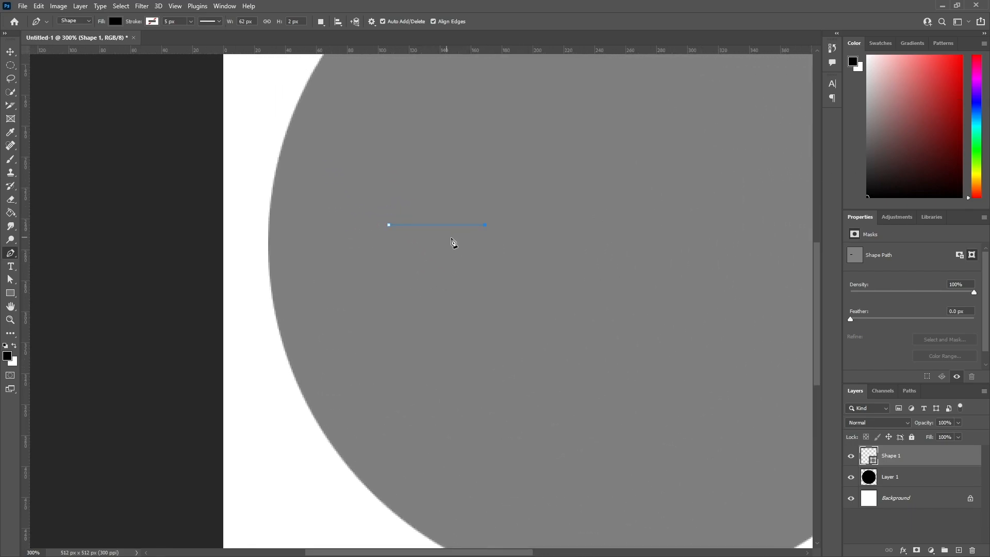
left_click(491, 233)
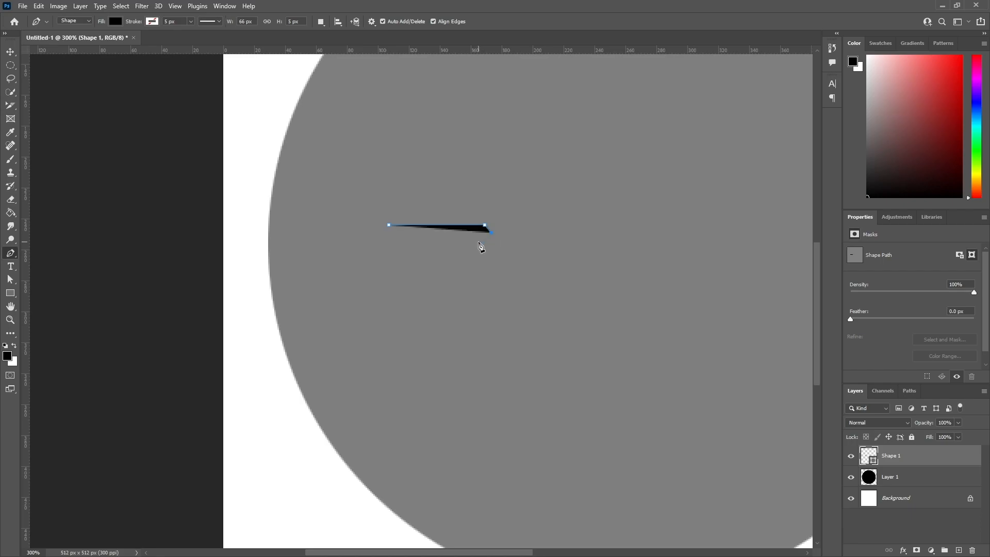
left_click(390, 225)
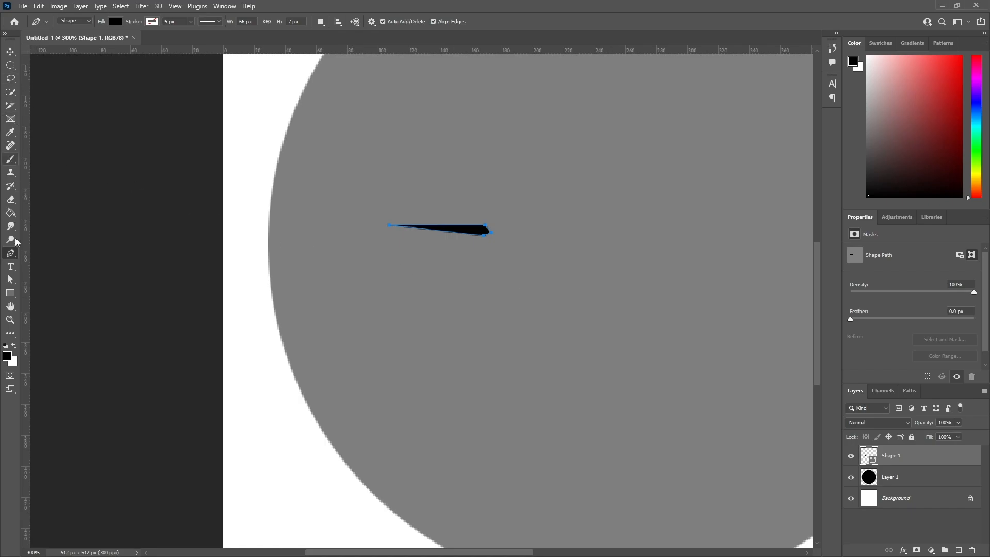
Adjust the sliver's end anchor points to shorten it to about 58 px, then move the shape slightly higher in the circle.
left_click(10, 281)
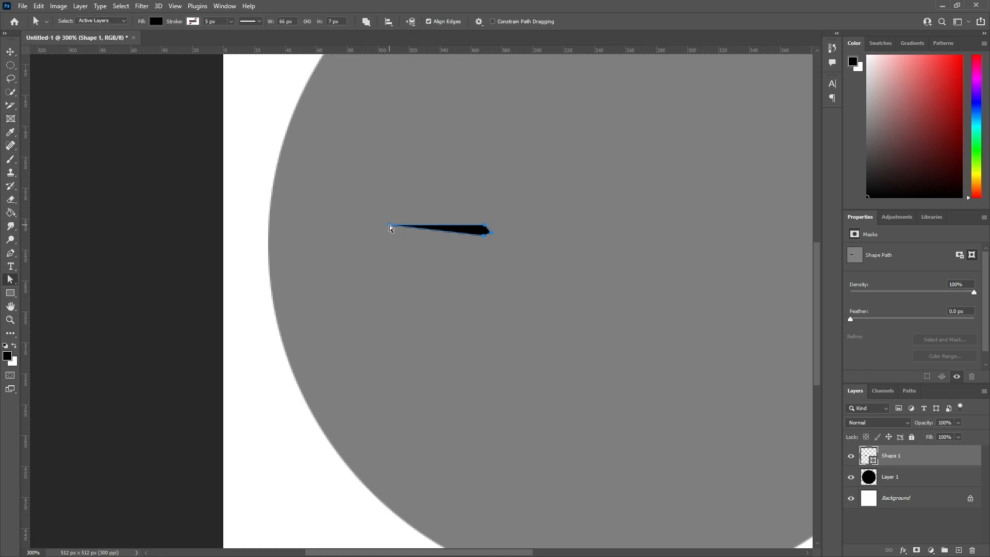
left_click_drag(391, 225, 403, 227)
mouse_move(490, 230)
left_mouse_down()
mouse_move(451, 238)
mouse_move(483, 236)
left_mouse_up()
right_click(10, 280)
left_click(62, 289)
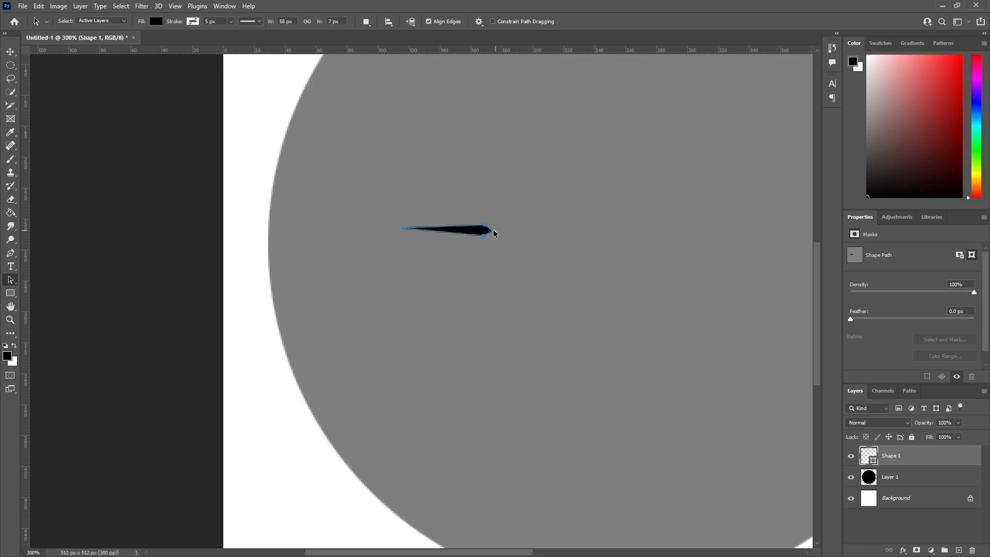
left_click_drag(492, 232, 513, 173)
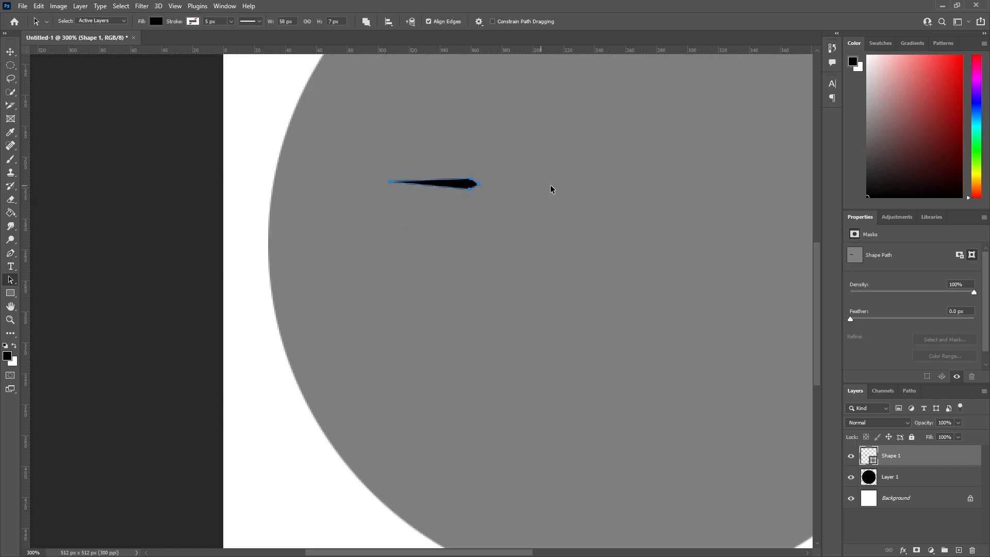
Scale the sliver to about 208%, rotate it upright with the thin tip upward, and place it near the circle's left edge.
key("ctrl+minus")
key("ctrl+minus")
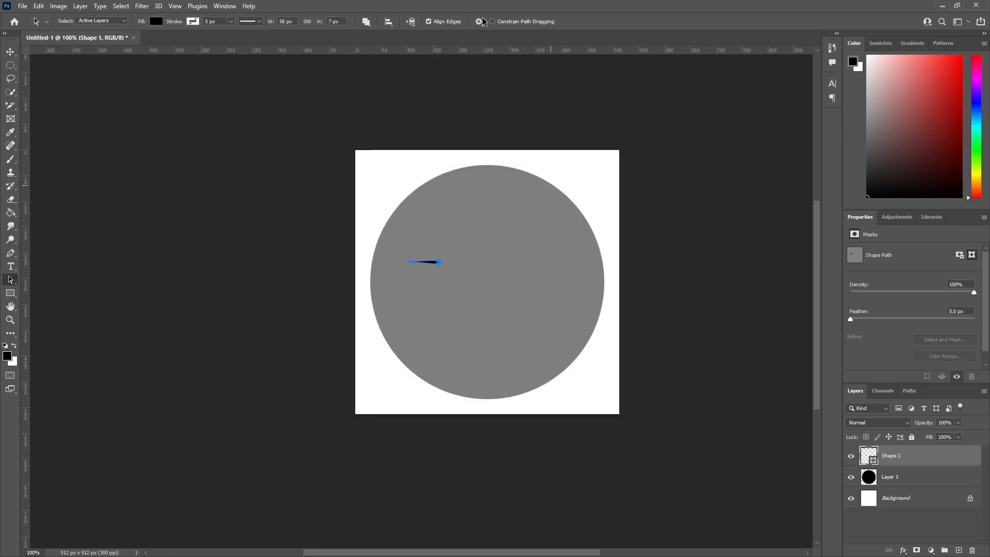
key("ctrl+t")
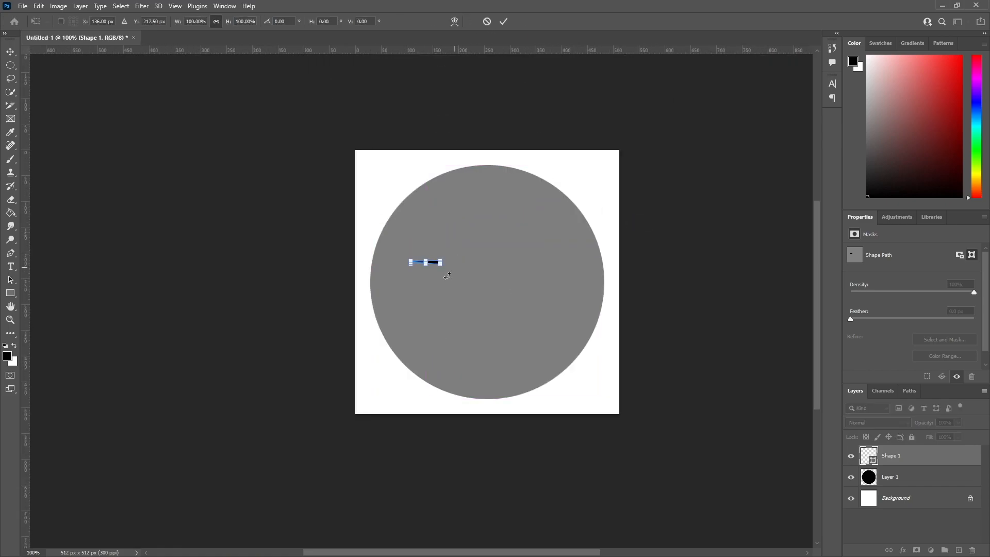
mouse_move(443, 264)
left_mouse_down("alt")
mouse_move(457, 266)
mouse_move(472, 291)
mouse_move(455, 281)
mouse_move(454, 266)
mouse_move(449, 288)
mouse_move(449, 280)
left_mouse_up("alt")
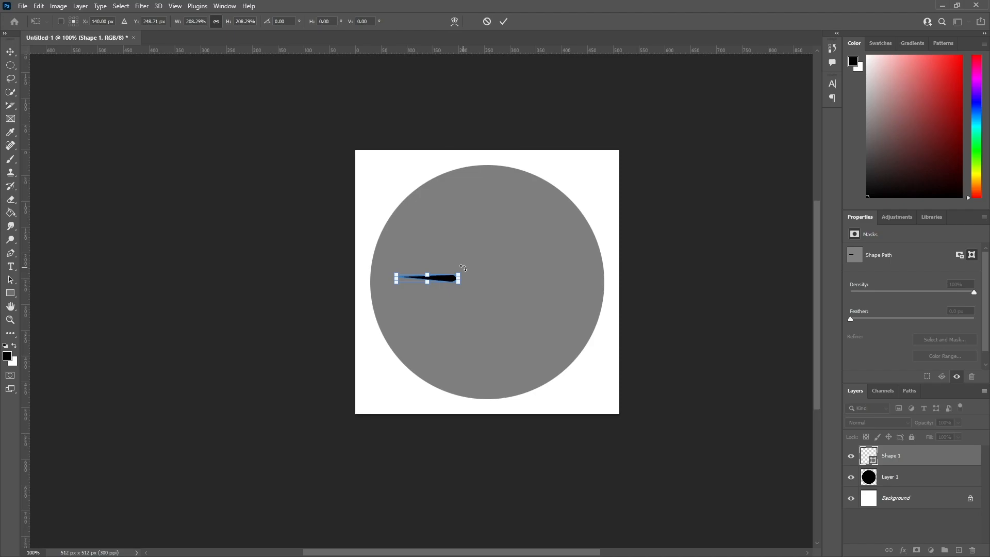
left_click_drag(463, 271, 439, 316)
left_click(505, 22)
key("a")
left_click_drag(428, 296, 407, 268)
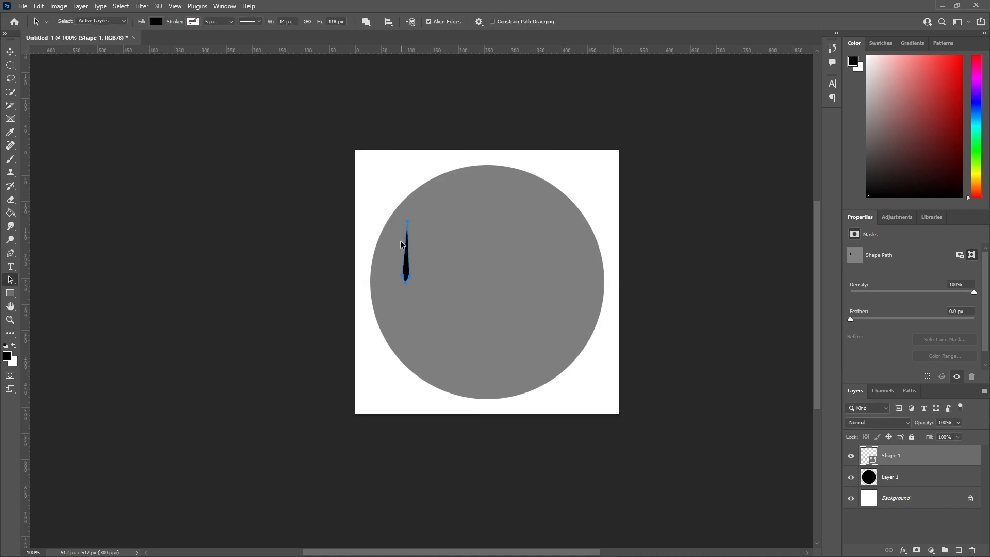
Warp the upright sliver with a vertically oriented Arc so it bends gently toward the circle's left edge.
left_click(40, 6)
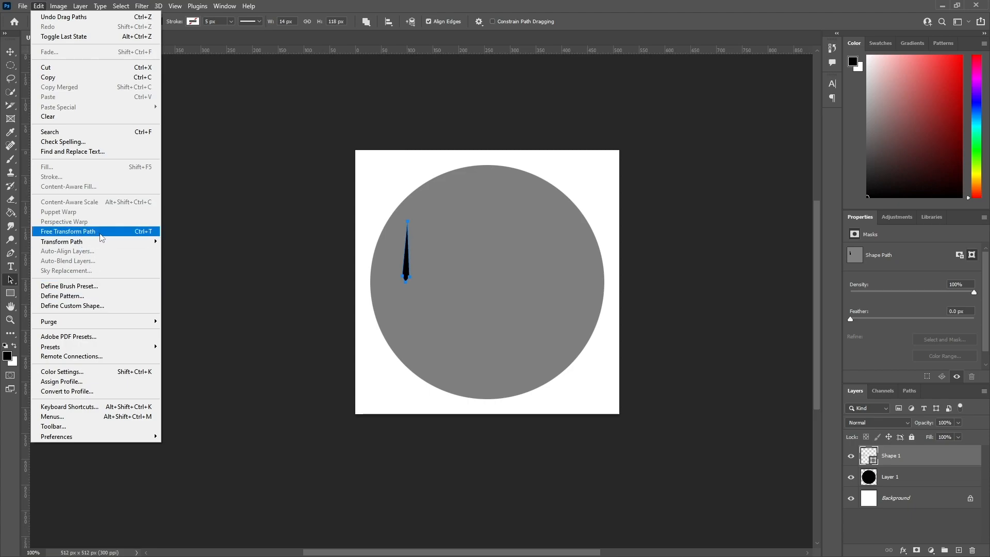
mouse_move(112, 243)
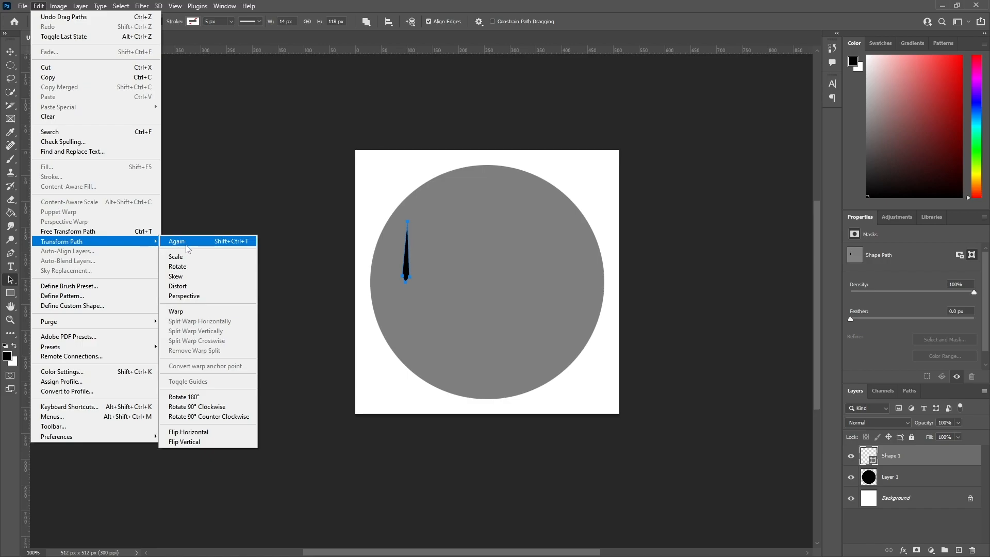
left_click(195, 313)
scroll(405, 267, "up", 1)
scroll(406, 267, "down", 1)
key("ctrl+plus")
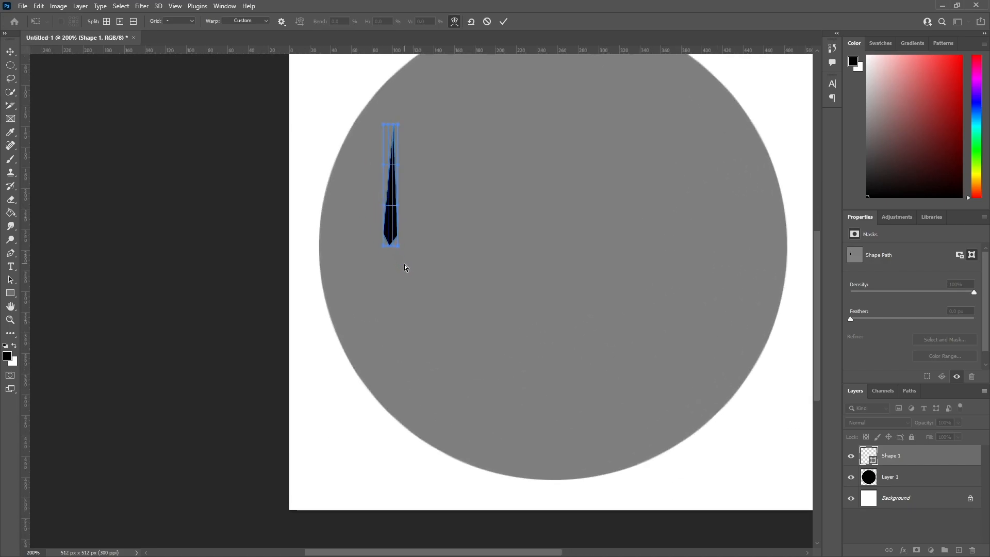
left_click(254, 23)
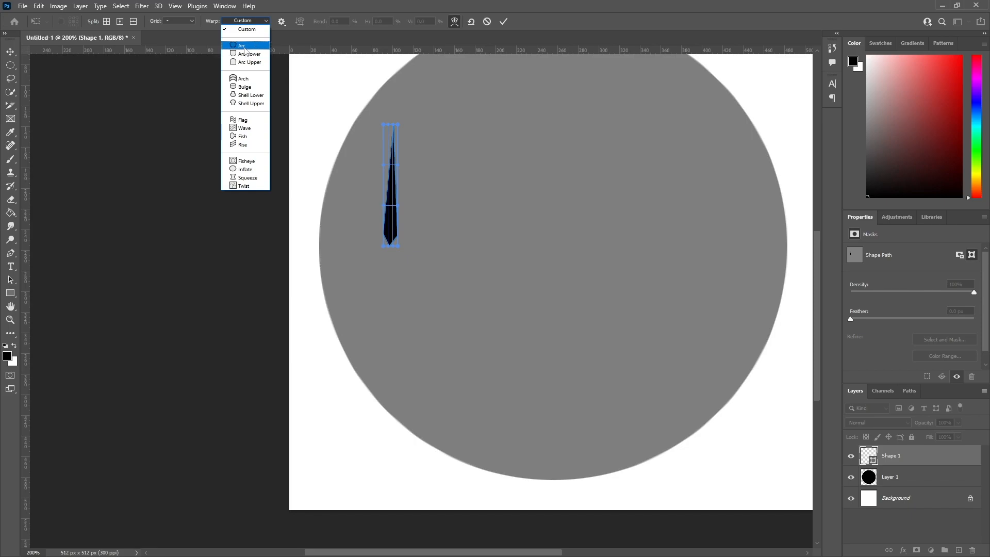
left_click(247, 46)
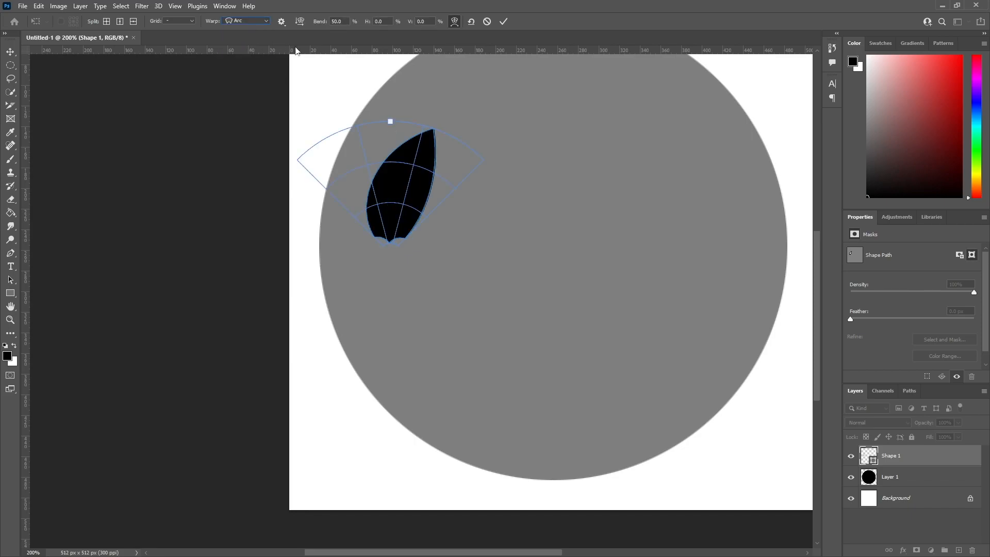
left_click(300, 20)
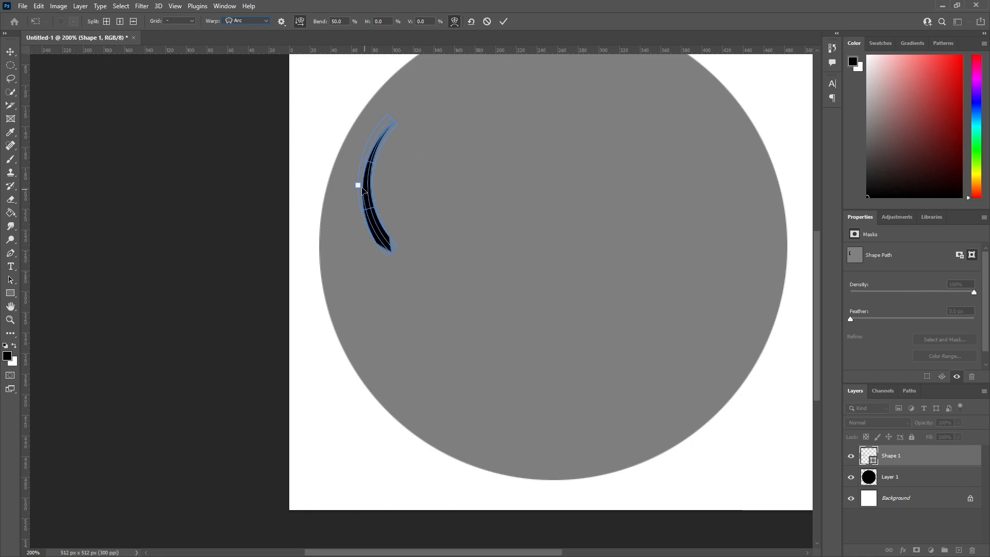
left_click_drag(359, 186, 373, 179)
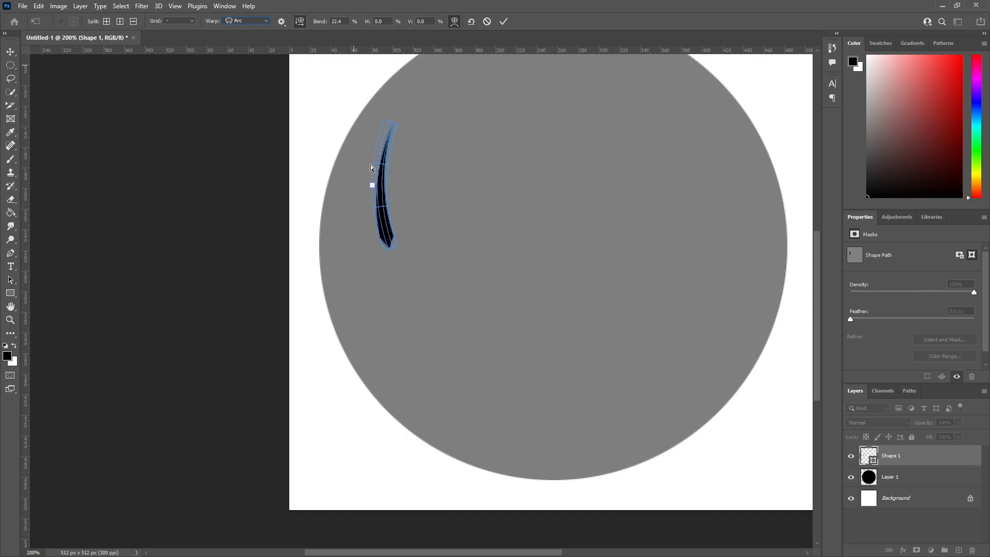
left_click_drag(372, 187, 371, 186)
left_click(503, 21)
Rotate the curved sliver about 15° and move it closer to the circle's upper-left edge.
key("ctrl+t")
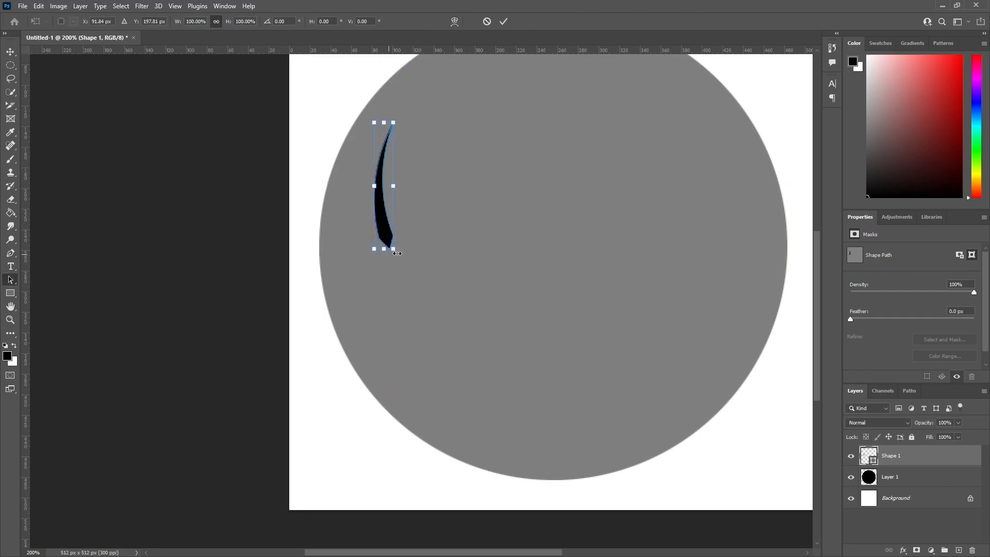
left_click_drag(403, 256, 379, 247)
left_click_drag(364, 210, 370, 214)
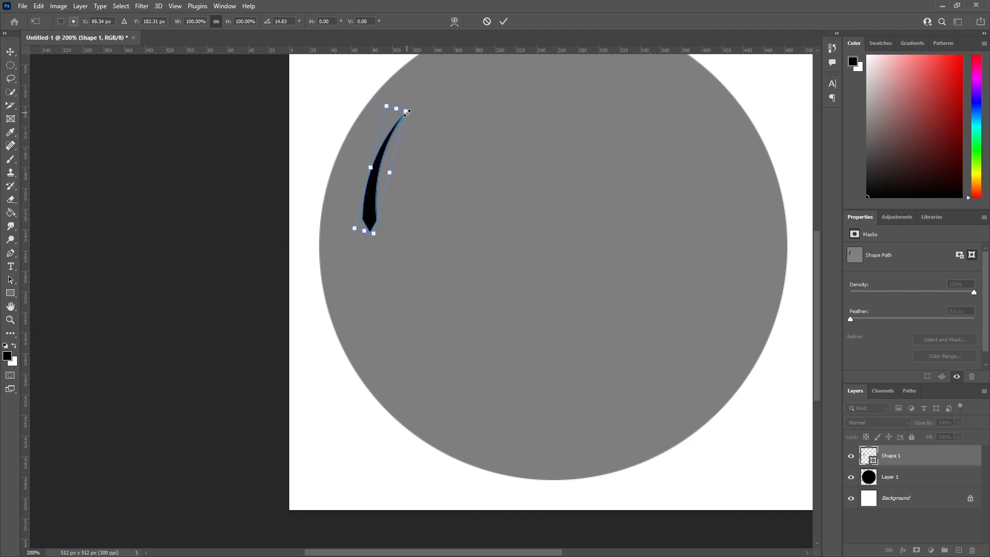
Scale the rotated sliver down to about 63% and position it just inside the circle's left edge.
left_click_drag(406, 112, 397, 129, "alt")
left_click_drag(377, 190, 361, 216)
left_click_drag(363, 214, 368, 205)
left_click_drag(390, 142, 399, 132)
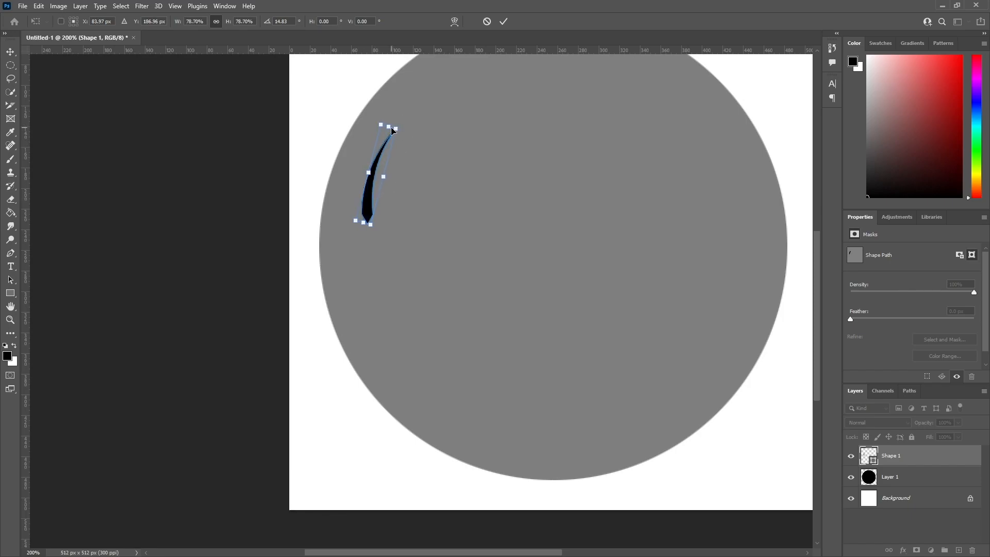
left_click_drag(368, 213, 363, 210)
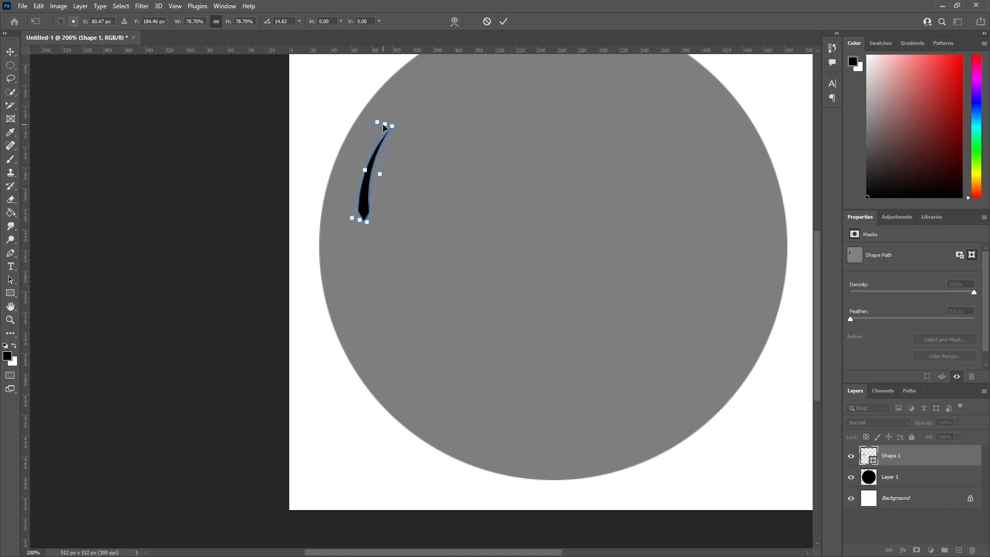
left_click_drag(385, 125, 385, 144)
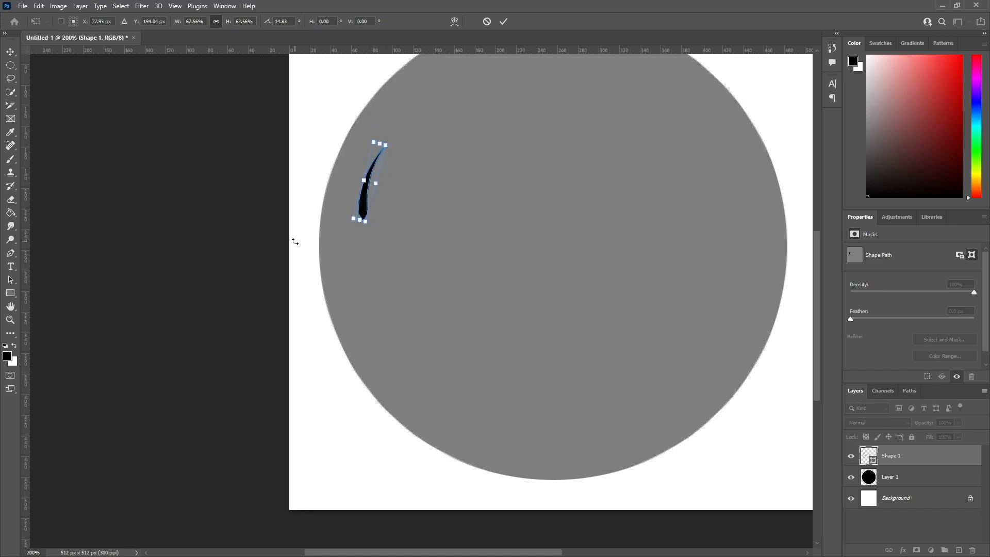
left_click(504, 22)
key("a")
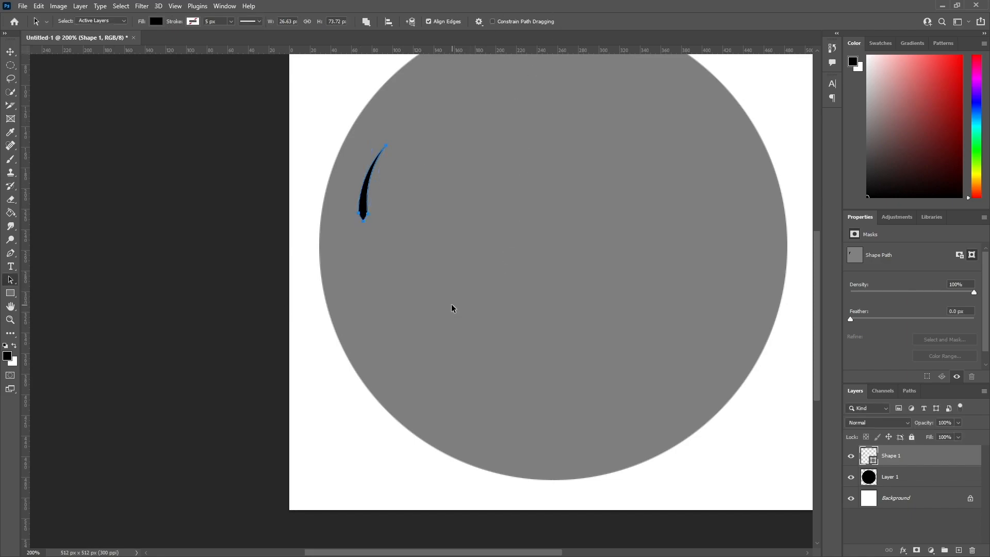
Deselect the curved sliver's path and duplicate the Shape 1 layer.
scroll(451, 302, "down", 1)
key("ctrl+minus")
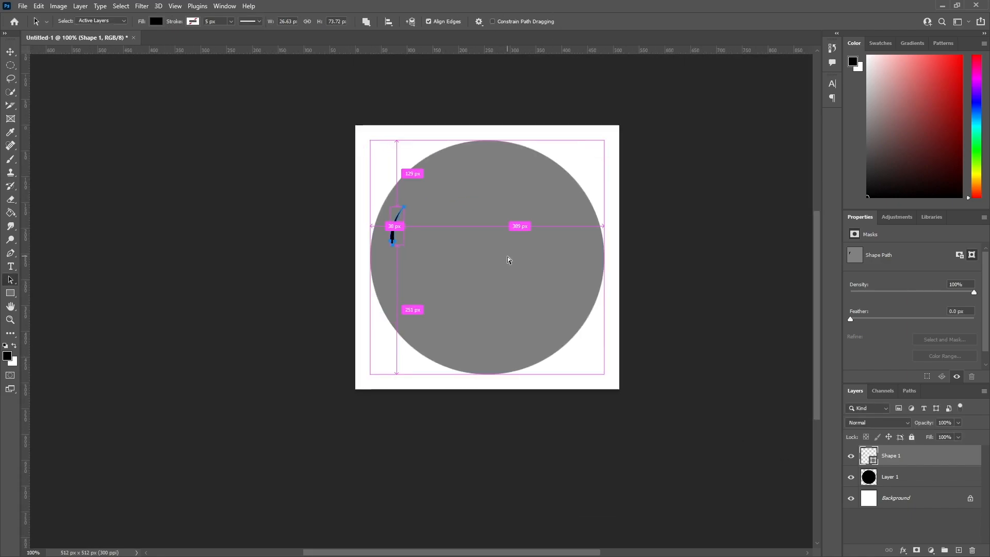
left_click(695, 260)
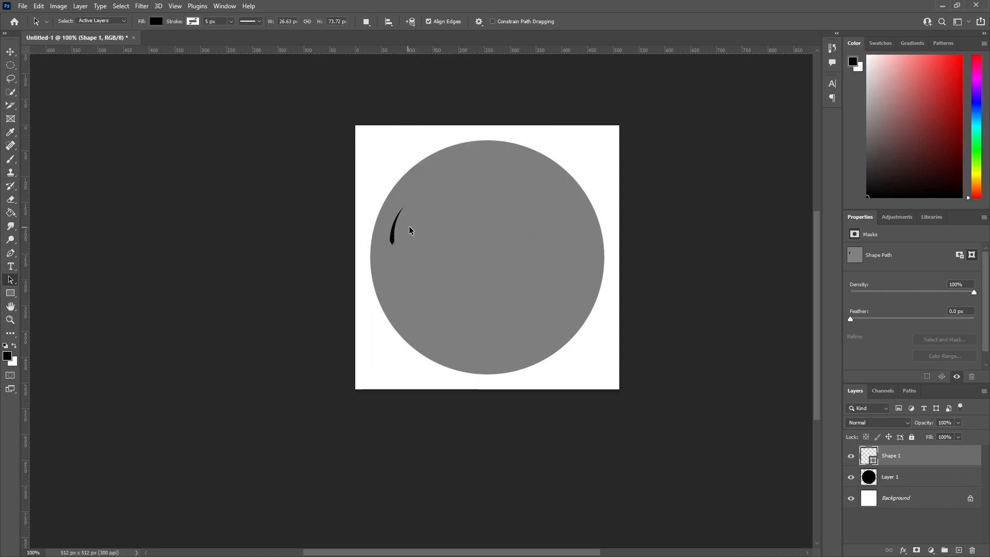
key("ctrl+plus")
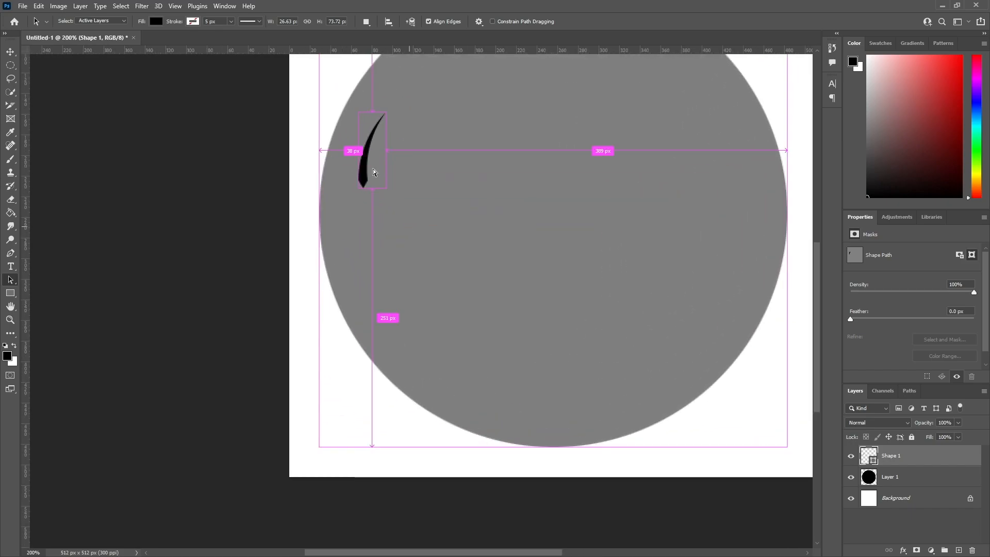
right_click(896, 451)
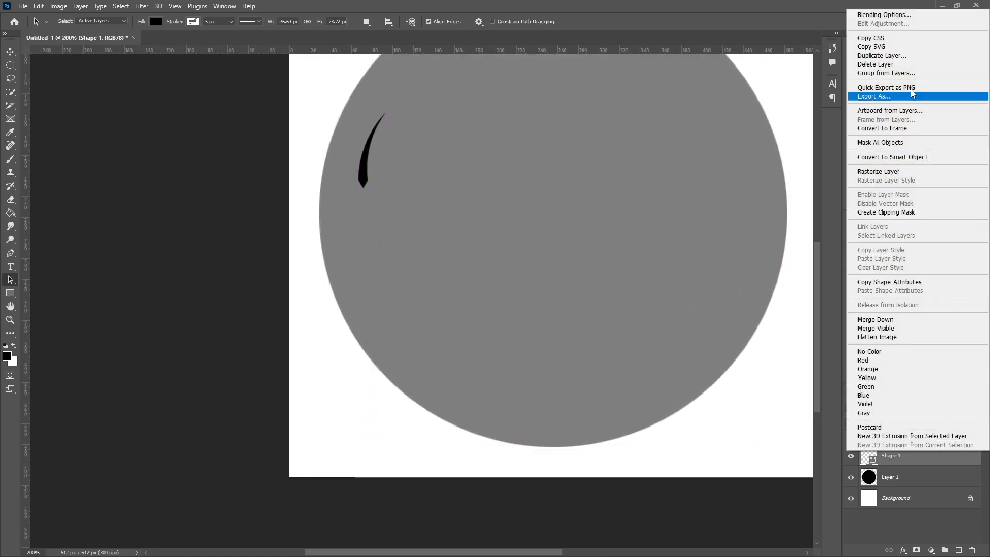
left_click(894, 55)
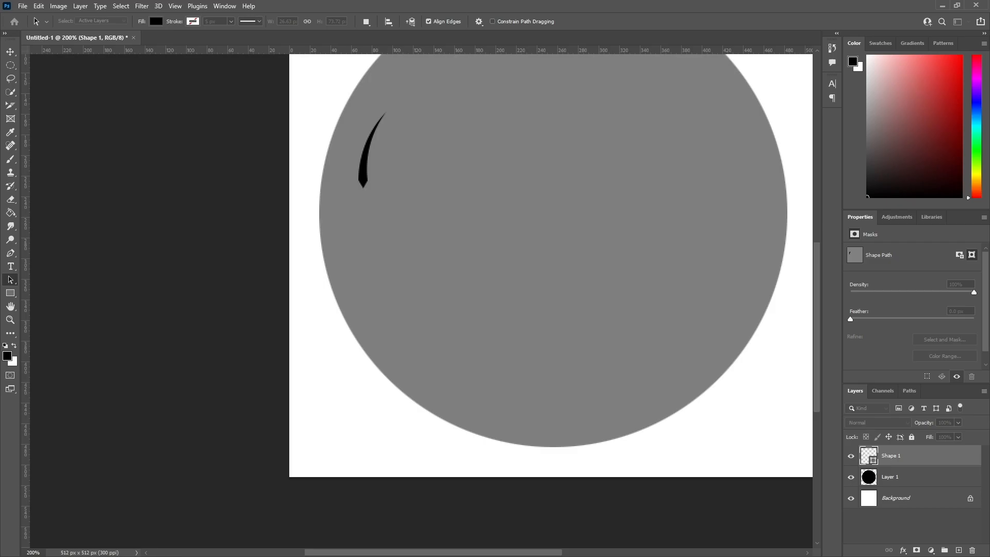
Flip the duplicated sliver vertically and place it directly below the original so their blunt tips meet.
left_click(58, 6)
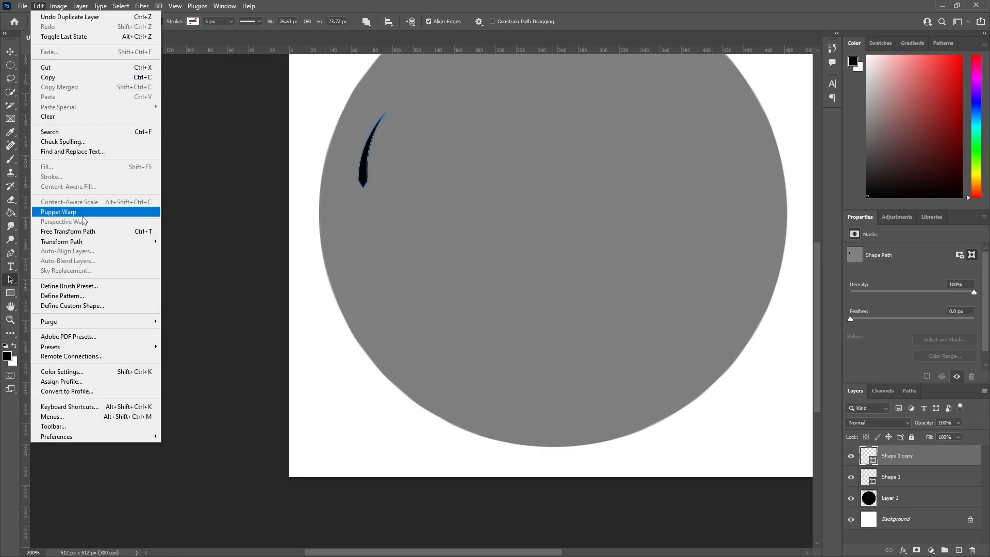
mouse_move(111, 242)
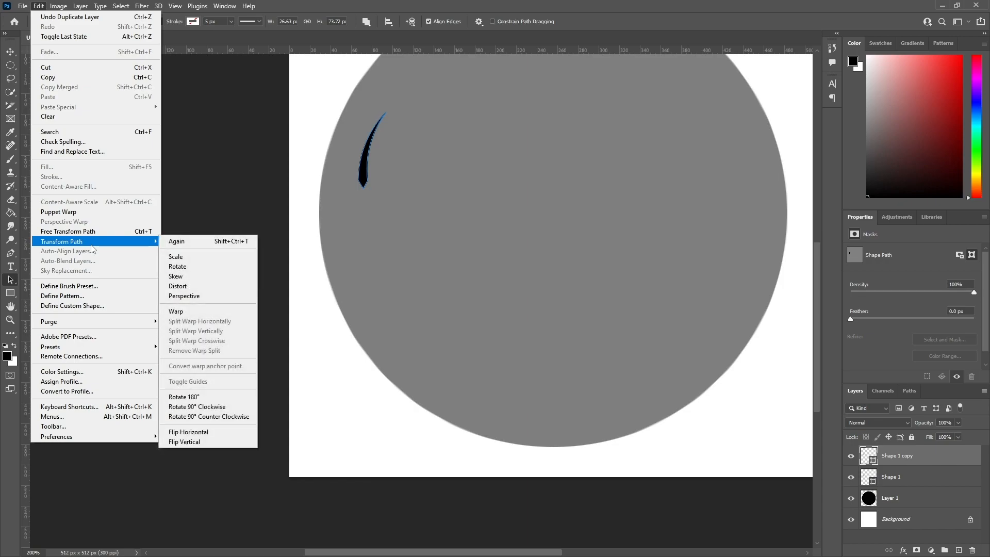
left_click(216, 442)
left_click_drag(363, 133, 365, 178)
left_click(366, 169)
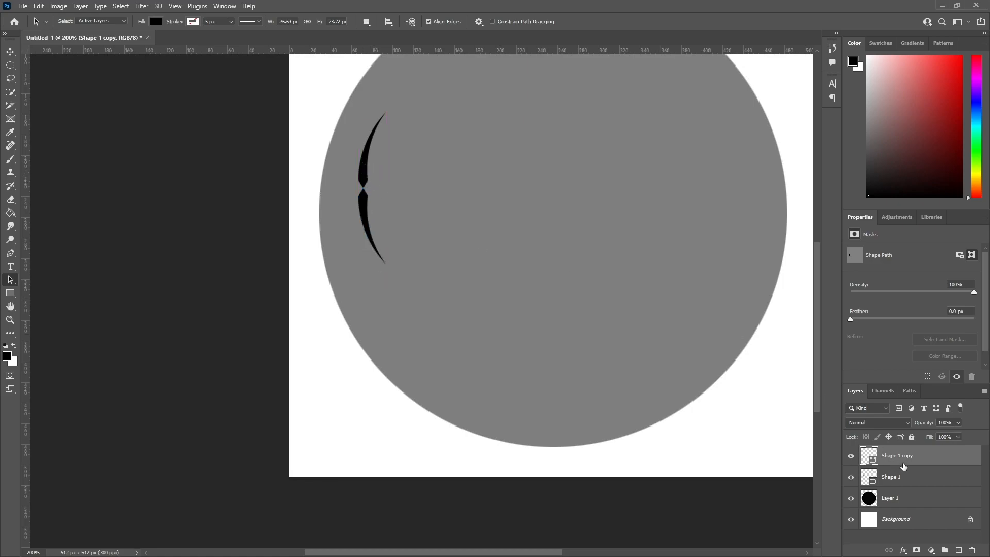
Shift both slivers down so their blunt tips meet near the circle's horizontal centreline, and deselect the path.
left_click(892, 477)
left_click_drag(360, 171, 364, 207)
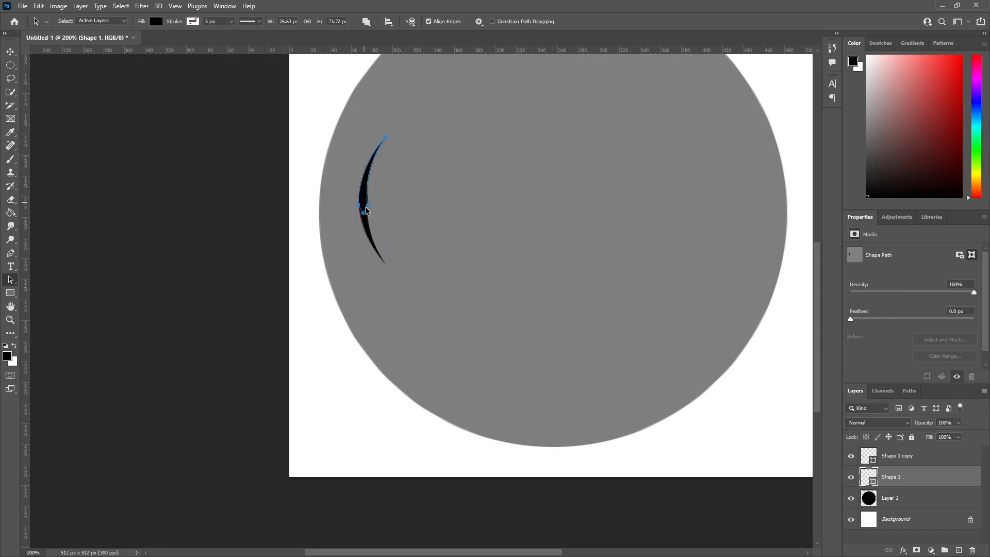
left_click(916, 457)
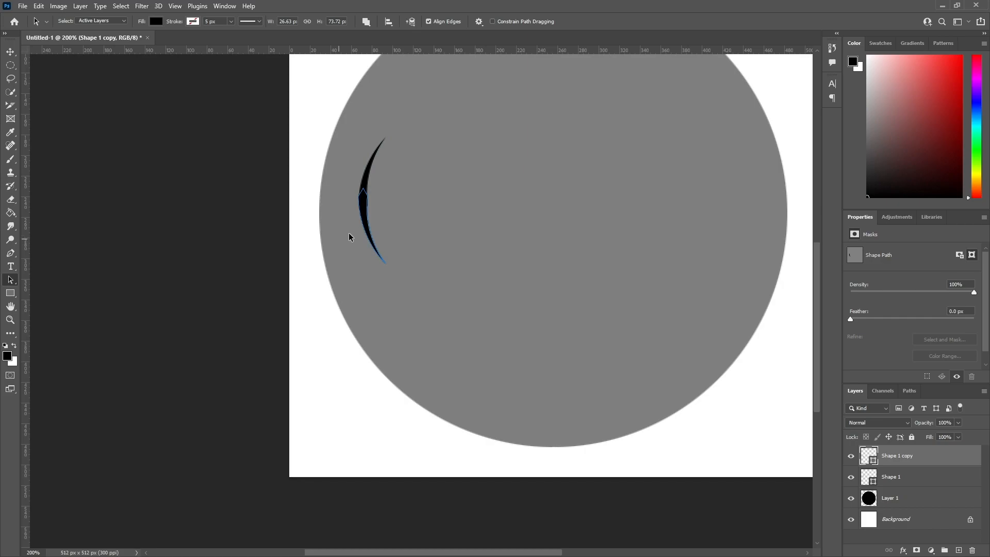
left_click_drag(364, 223, 363, 246)
left_click(267, 250)
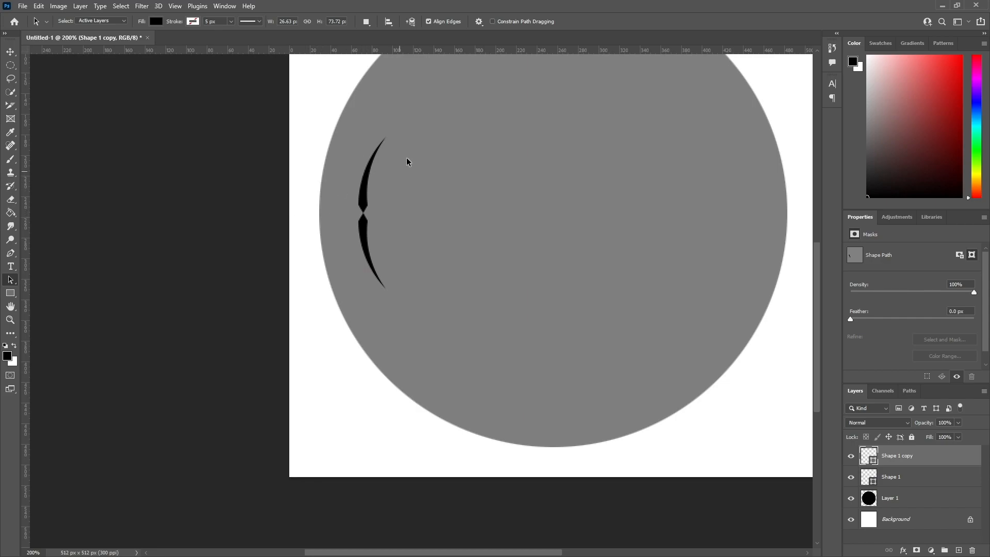
Create a black-filled square of about 12 × 12 px on a new layer beside the slivers and clear the selection.
left_click_drag(11, 65, 44, 75)
left_click(67, 65)
left_click_drag(446, 180, 459, 194)
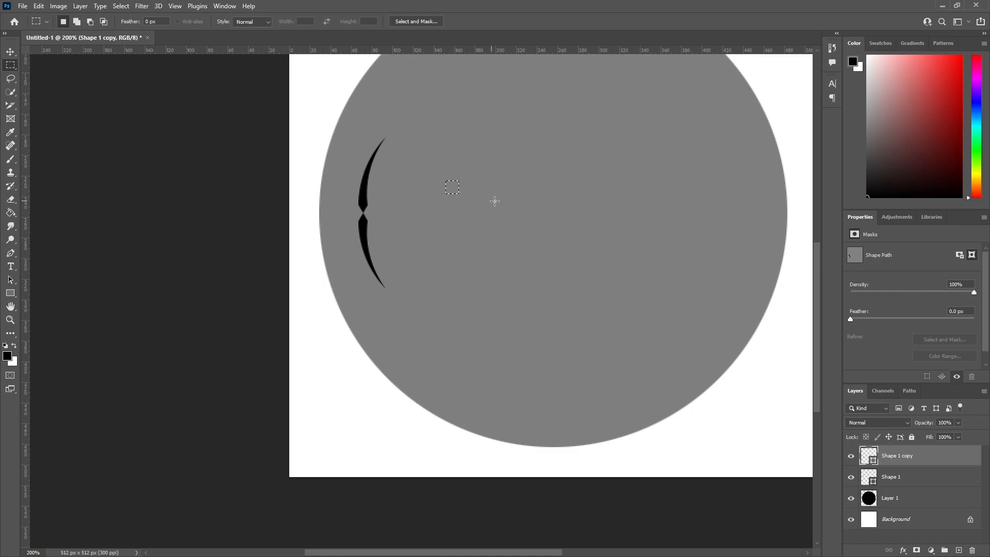
left_click(10, 213)
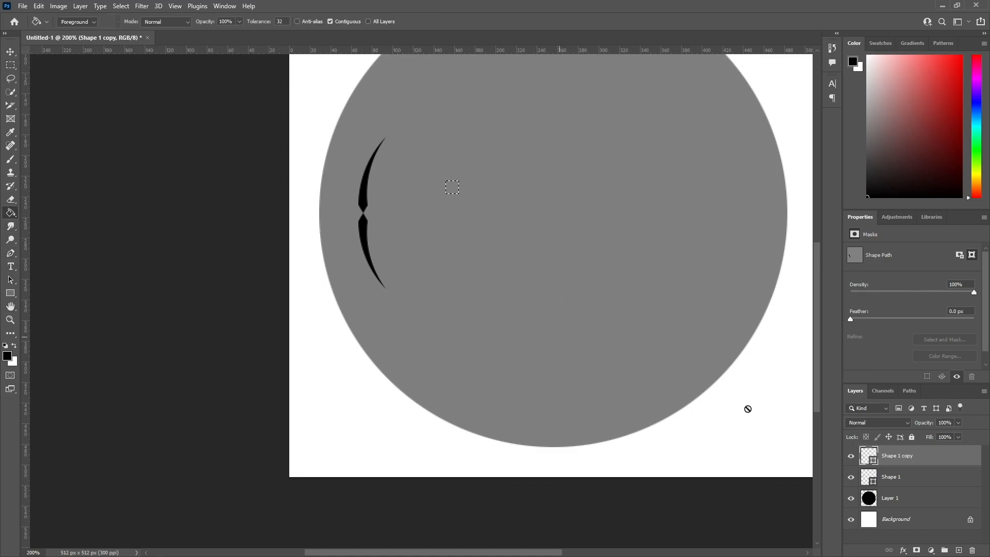
left_click(959, 550)
left_click(10, 51)
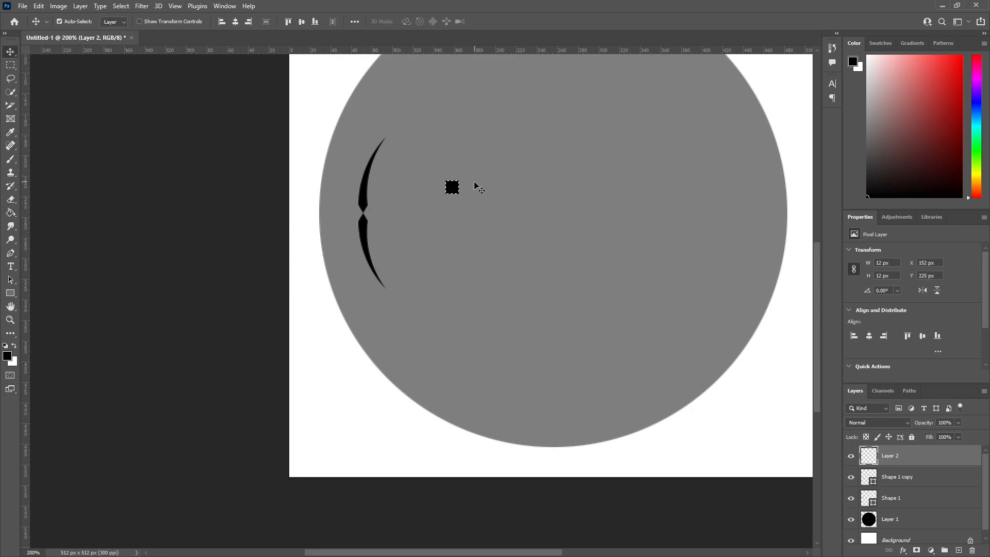
key("ctrl")
key("ctrl+d")
Rotate the small black square 45° into a diamond and place it between the two slivers' blunt tips.
left_click_drag(447, 190, 391, 213)
key("ctrl")
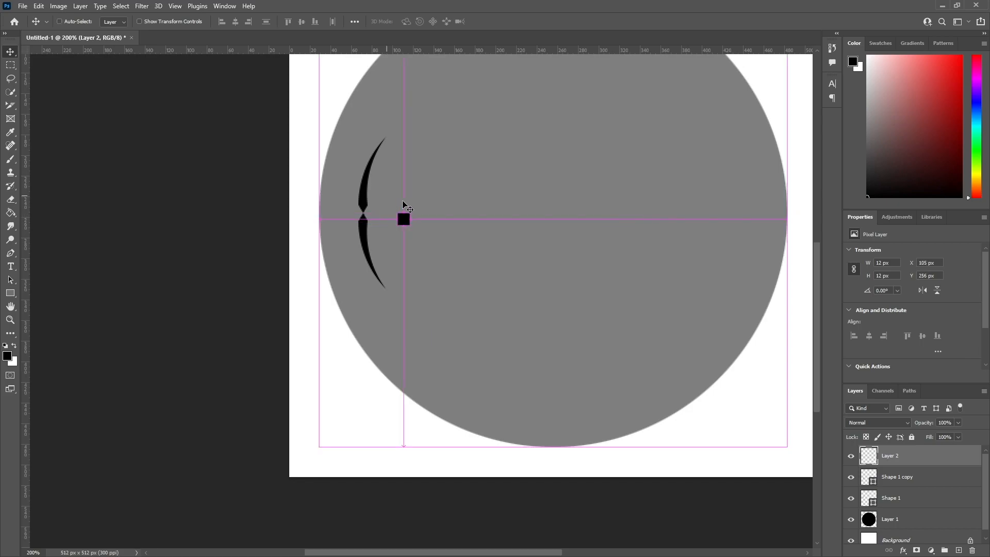
key("ctrl+t")
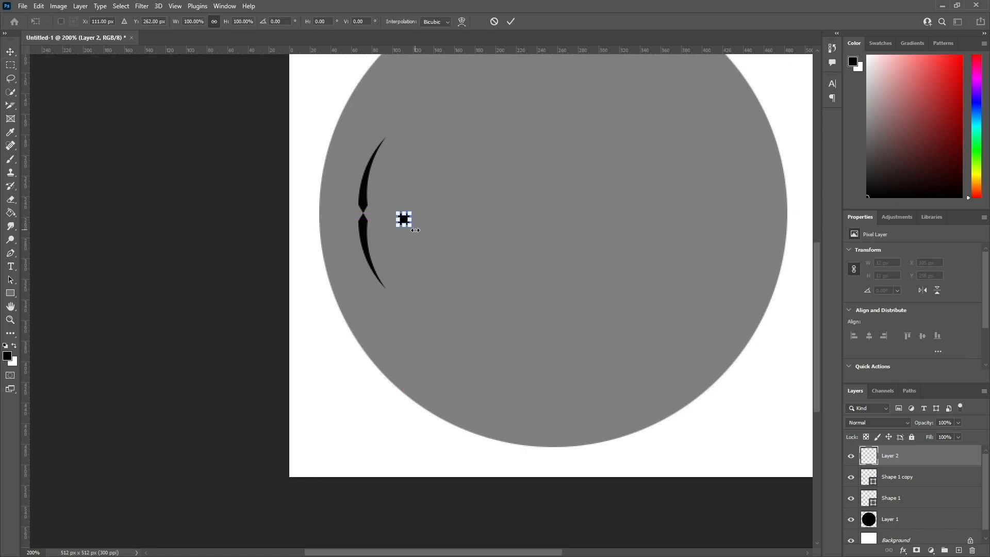
left_click_drag(418, 230, 406, 240, "shift")
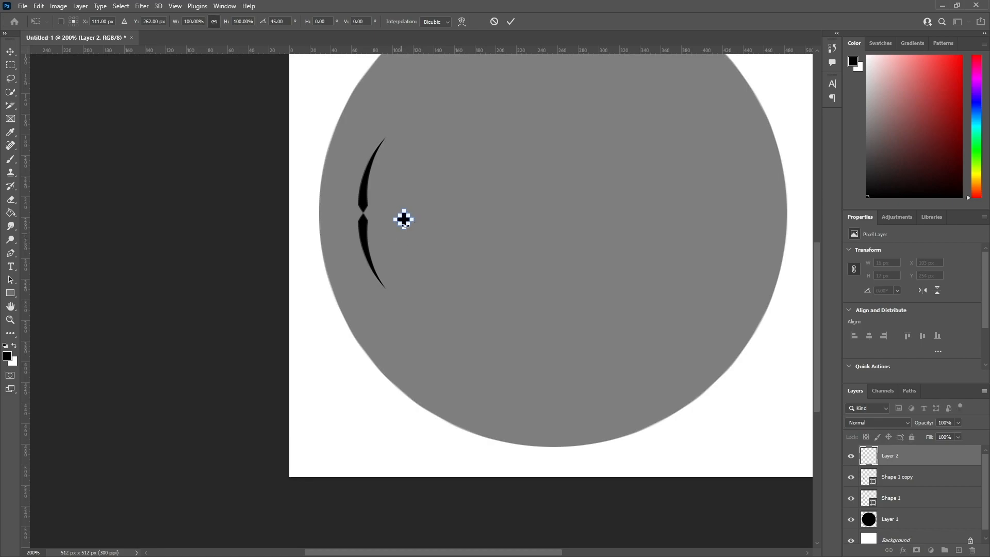
left_click(506, 20)
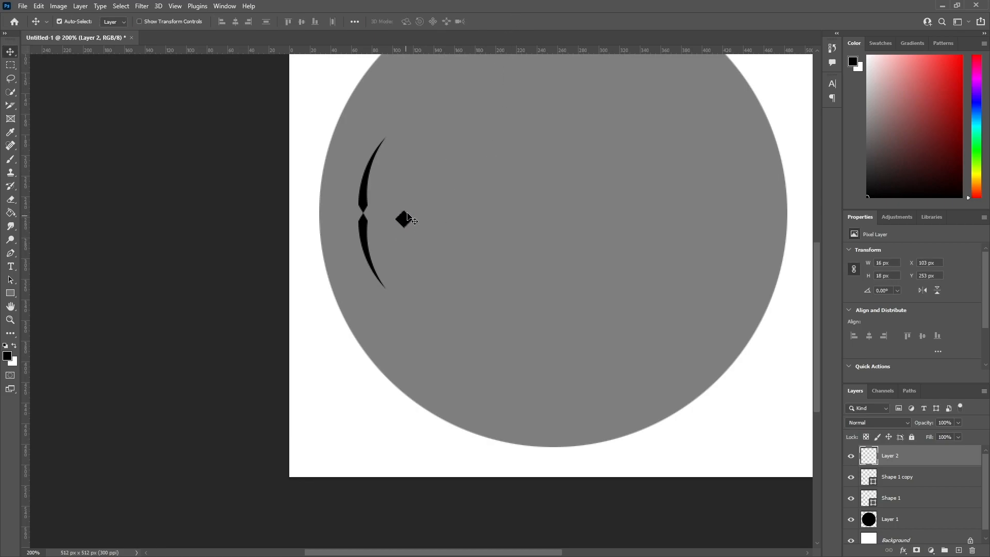
left_click(407, 213)
left_click_drag(406, 216, 367, 217)
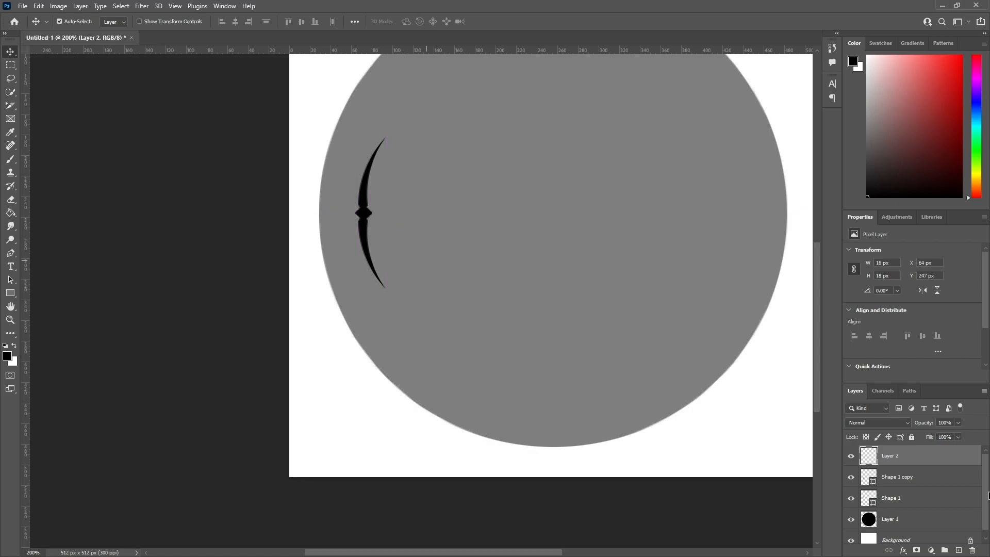
Move the upper sliver up and the lower sliver down to leave small gaps around the diamond.
left_click(907, 485)
mouse_move(367, 204)
left_mouse_down()
mouse_move(367, 185)
mouse_move(366, 194)
left_mouse_up()
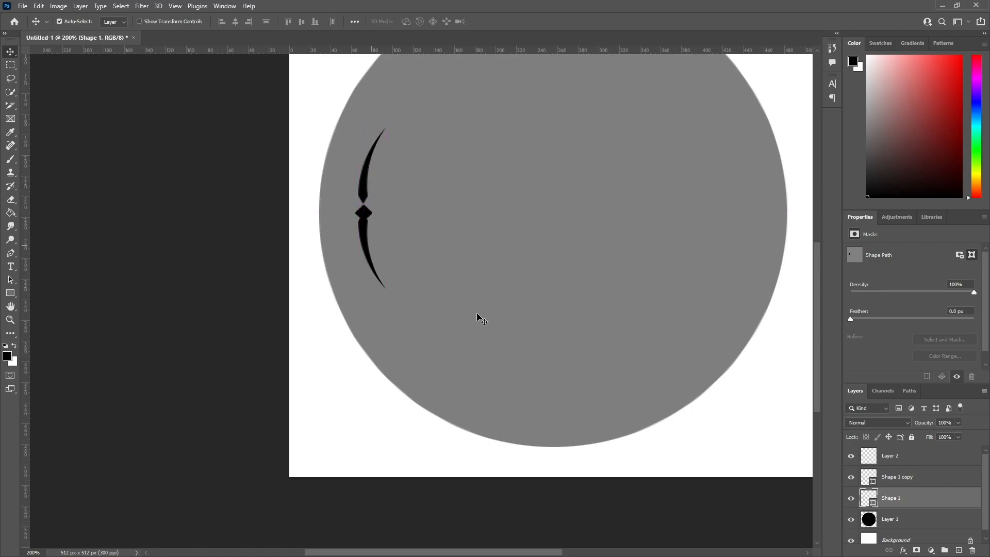
left_click(910, 481)
left_click_drag(363, 240, 366, 253)
left_click(252, 330)
scroll(261, 327, "up", 1)
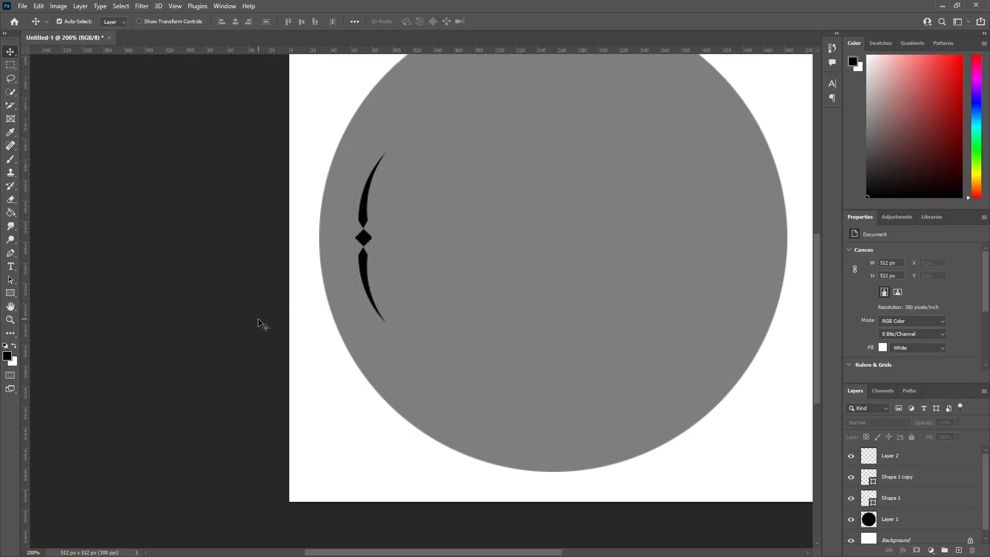
Rasterize Layer 2, Shape 1 copy and Shape 1, merge them into one layer, and toggle its visibility to check it.
key("ctrl+minus")
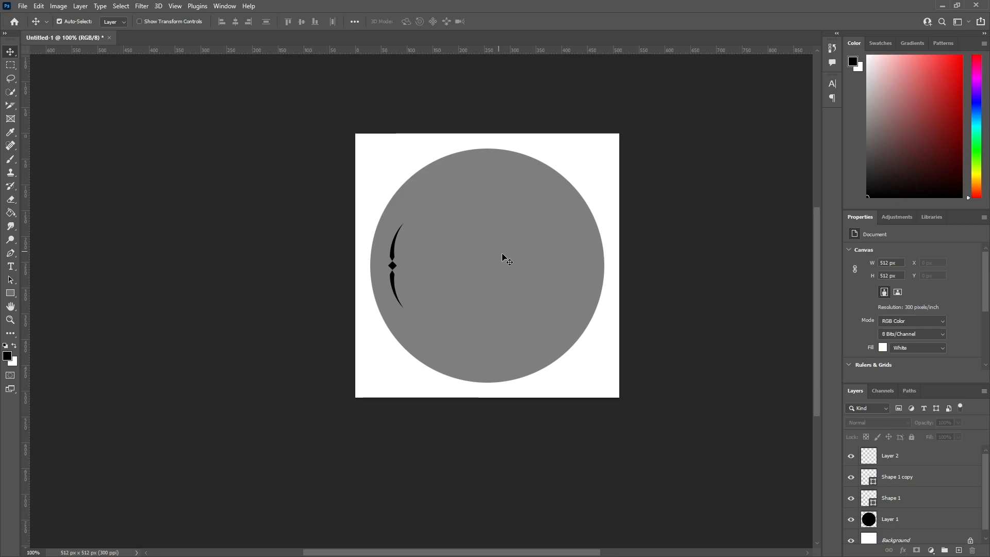
left_click(903, 499)
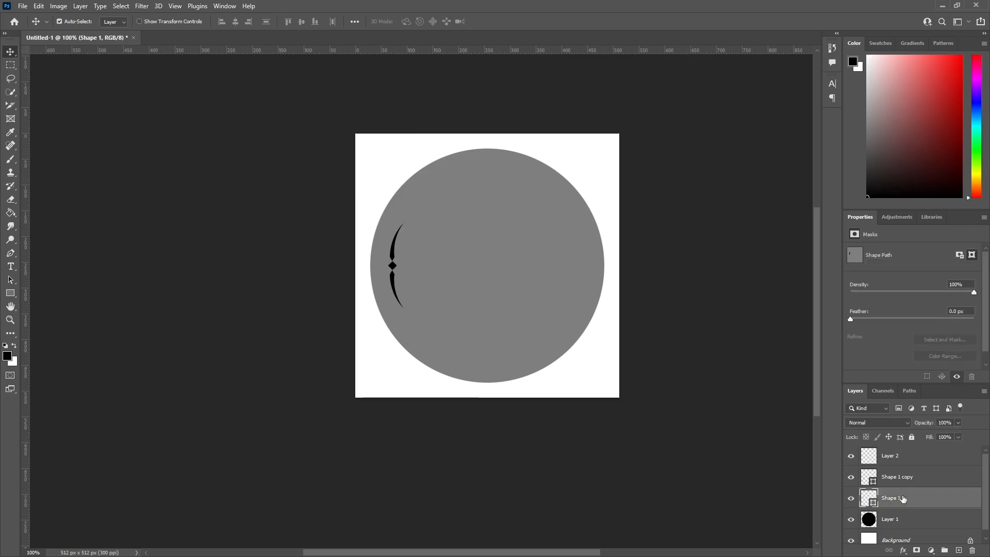
left_click(900, 459, "shift")
right_click(900, 458)
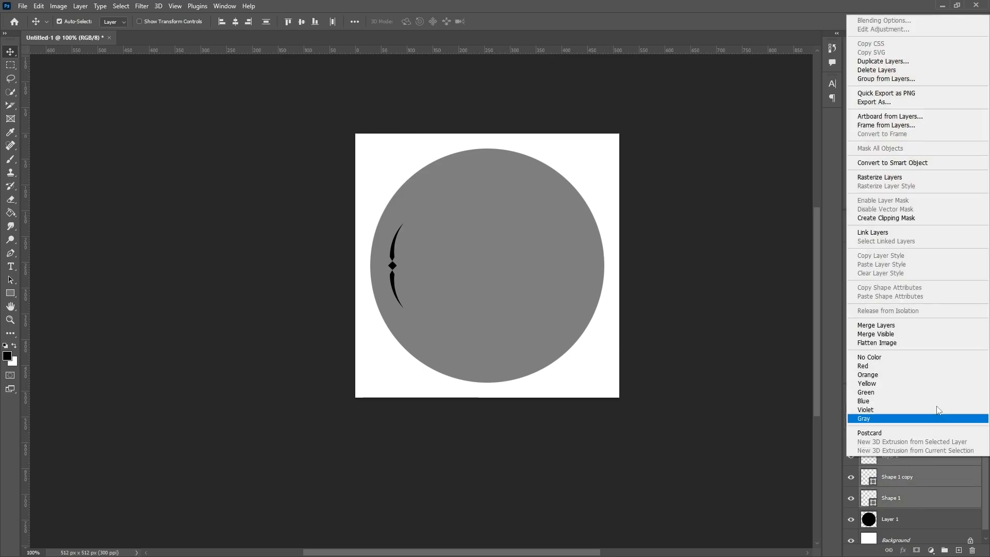
left_click(885, 177)
right_click(901, 454)
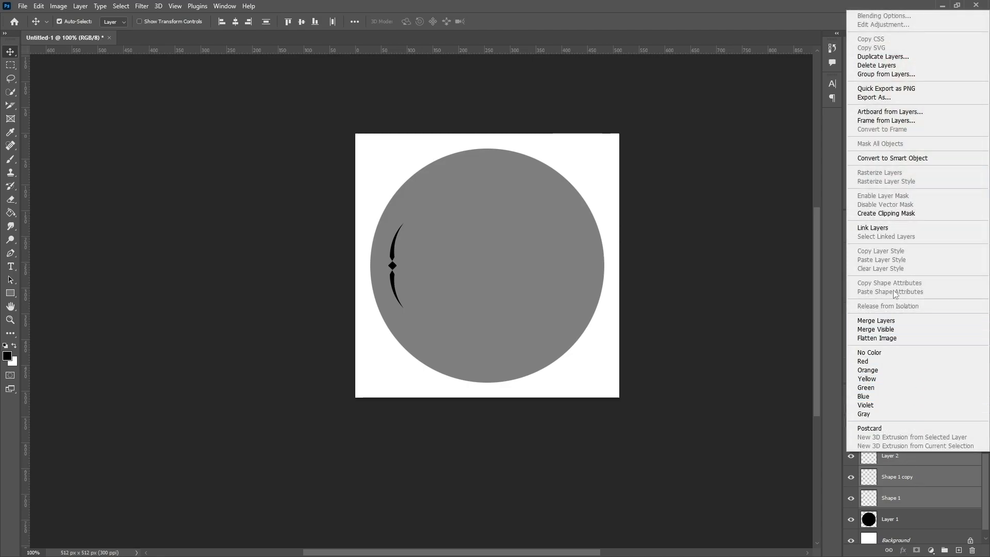
left_click(887, 320)
left_click(850, 457)
left_click(850, 456)
left_click(850, 457)
left_click(850, 456)
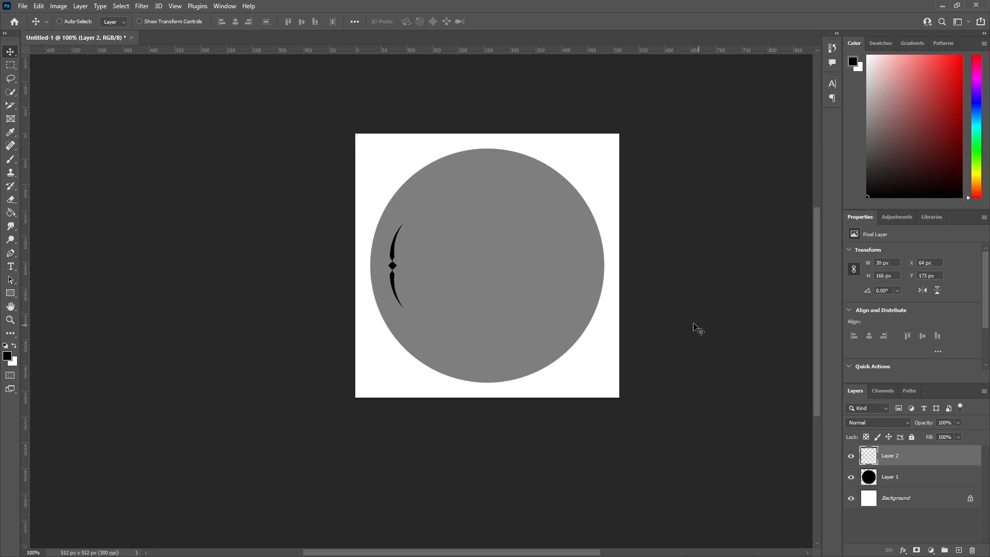
Duplicate the merged Layer 2 and move the copy horizontally to just inside the circle's right edge.
right_click(914, 454)
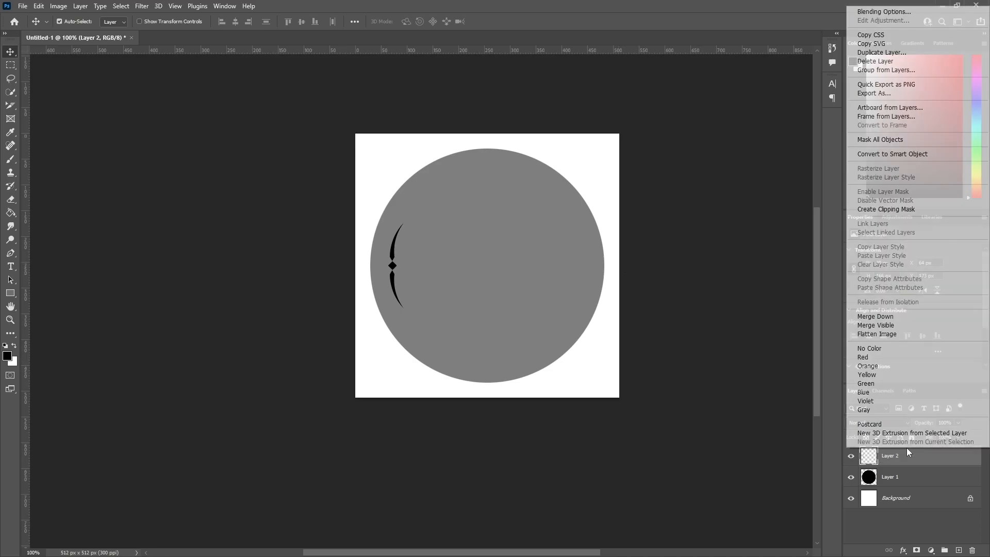
left_click(882, 47)
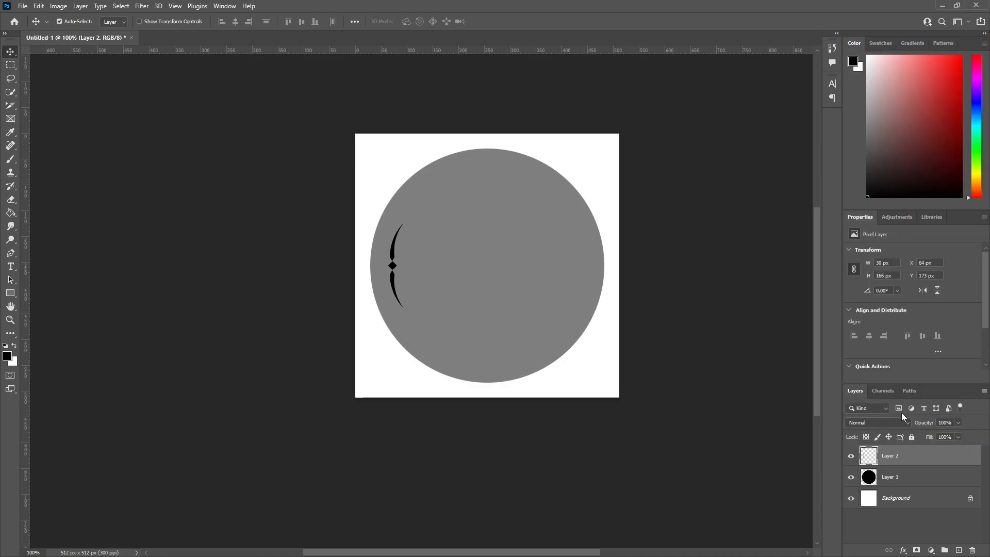
right_click(904, 454)
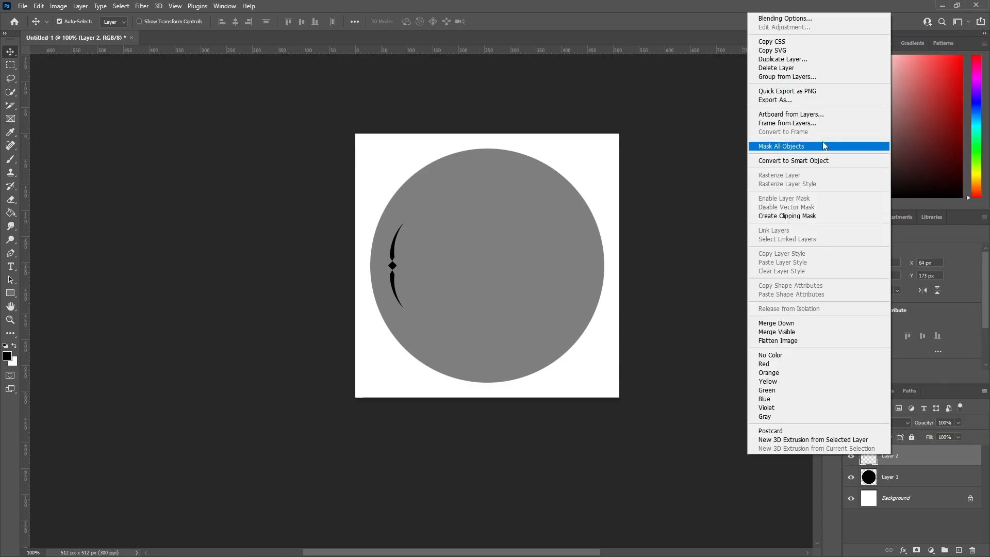
left_click(783, 59)
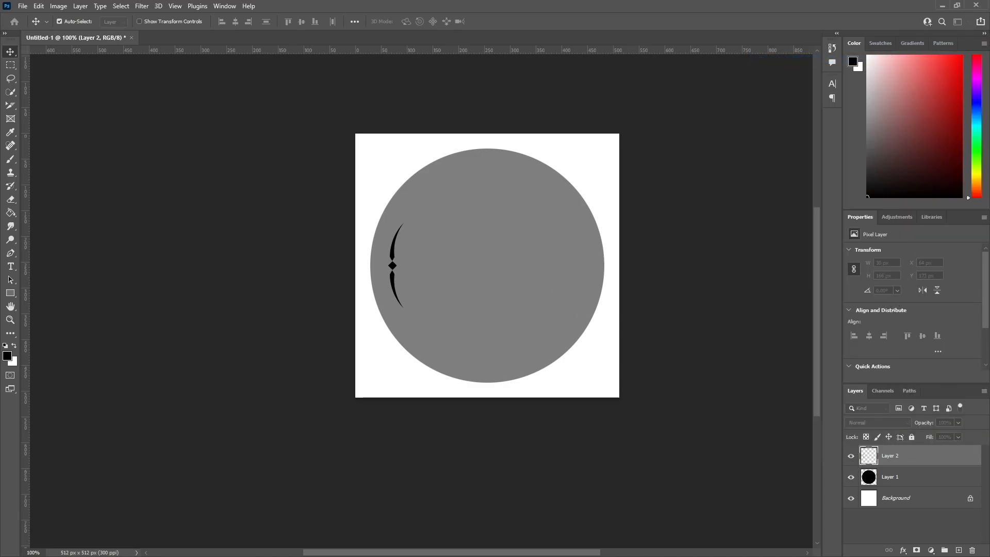
key("Return")
left_click_drag(393, 266, 579, 266)
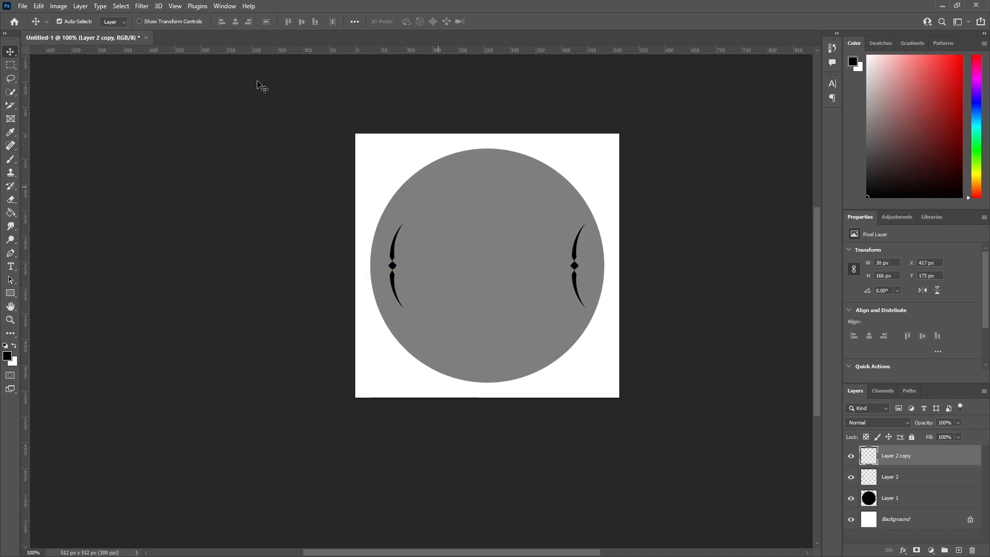
Flip the right-hand accent horizontally and shift it outward to about X 423 px, mirroring the left accent.
left_click(44, 6)
mouse_move(142, 247)
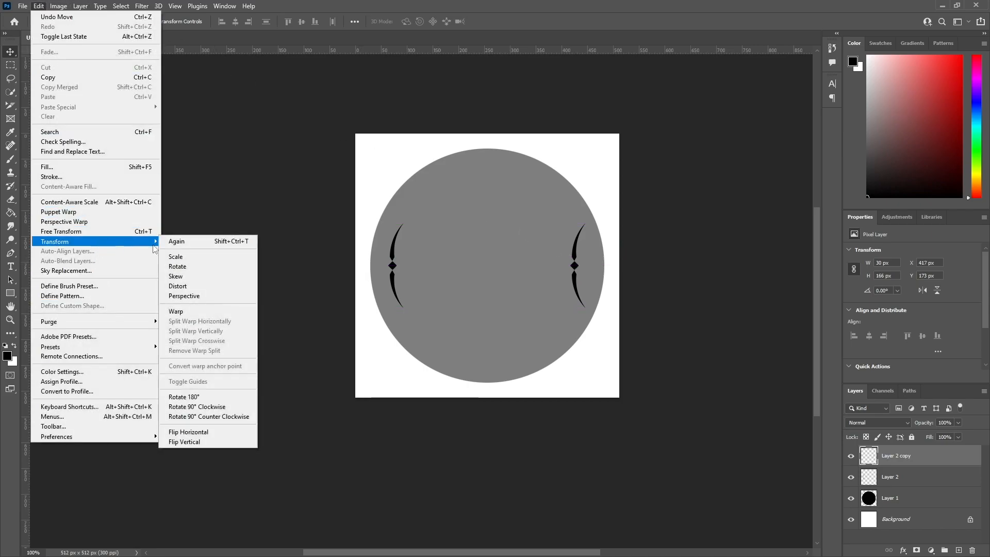
left_click(237, 433)
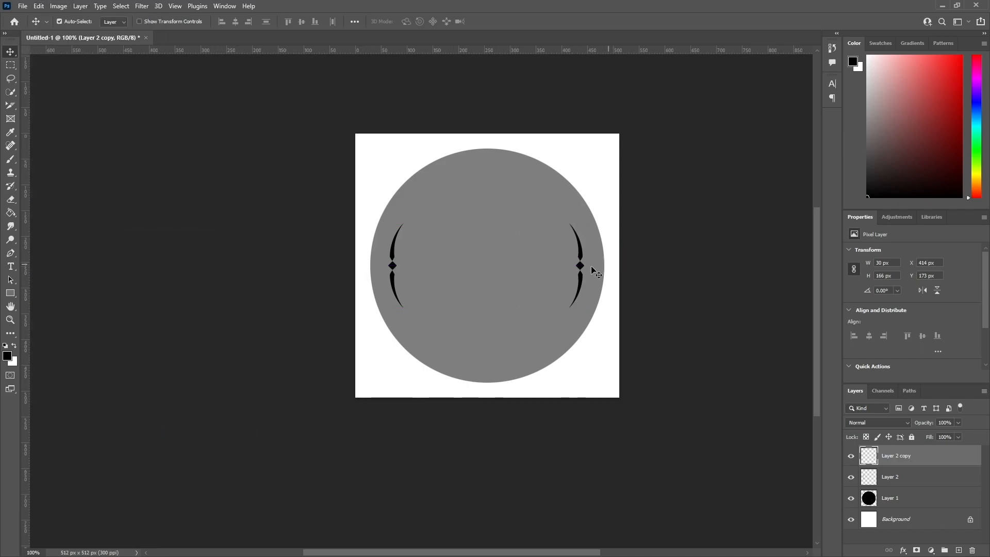
left_click_drag(581, 267, 585, 266)
left_click(625, 285)
left_click(678, 287)
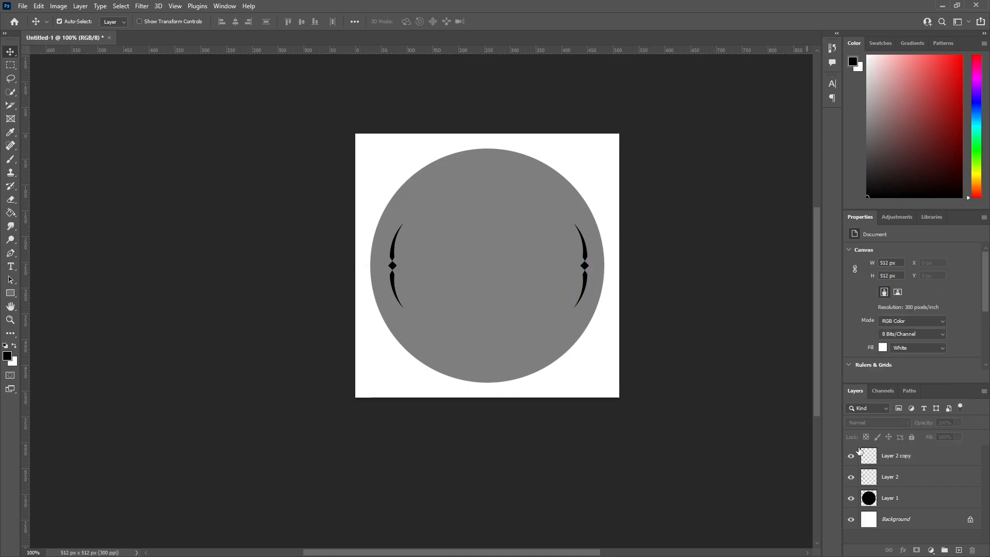
Merge Layer 2 copy and Layer 2 into a single accents layer.
left_click(905, 463)
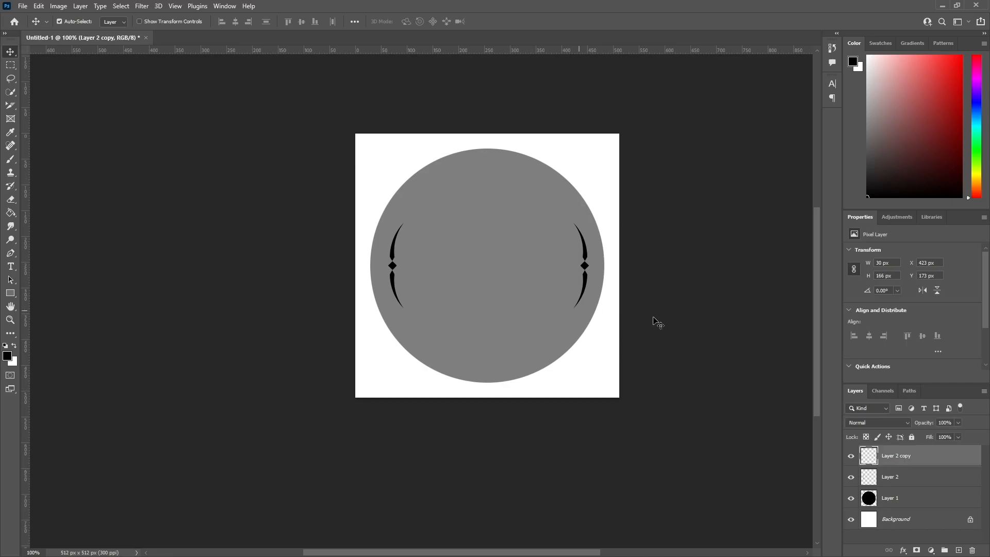
left_click(905, 480, "shift")
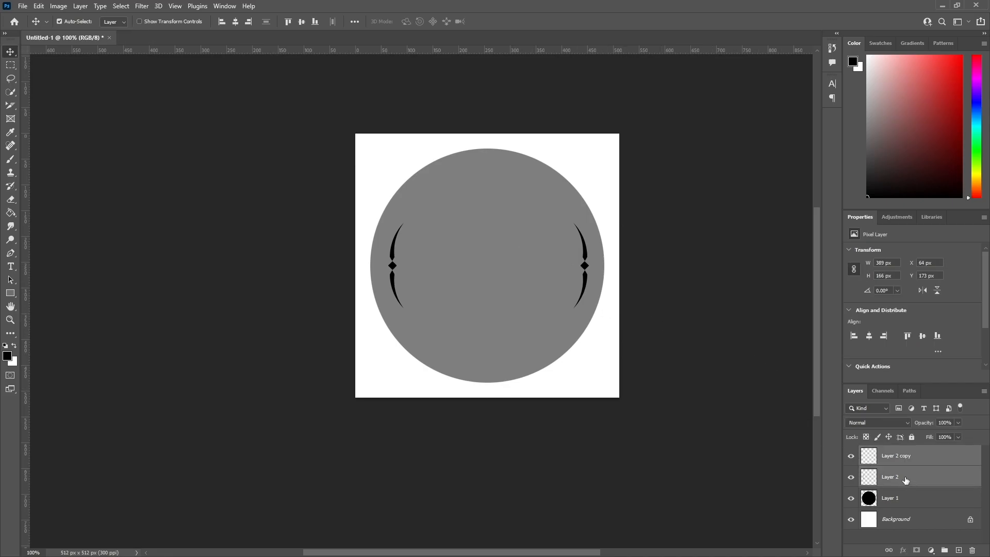
right_click(906, 480)
left_click(886, 344)
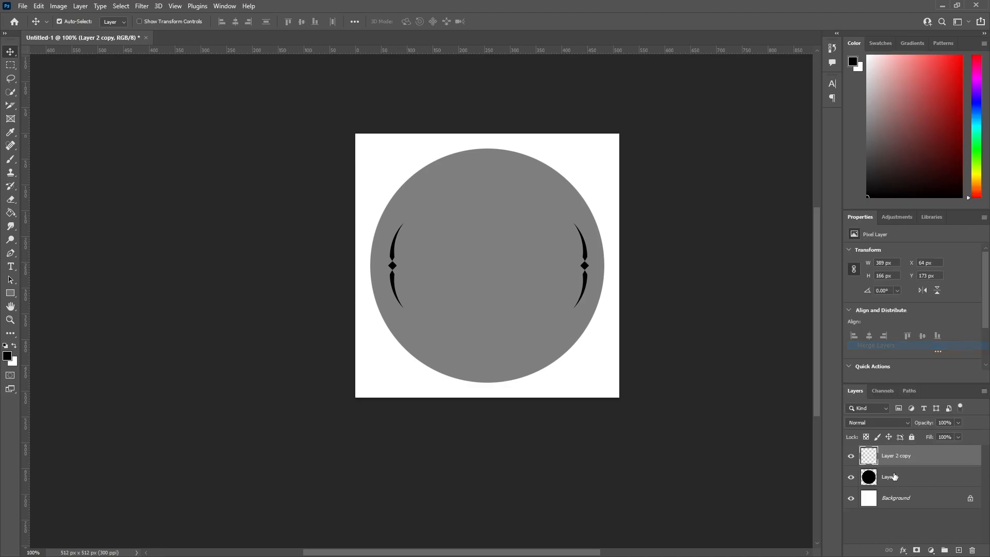
Add a Color Overlay effect to the merged accents layer with its blend mode set to Normal.
right_click(896, 459)
left_click(870, 18)
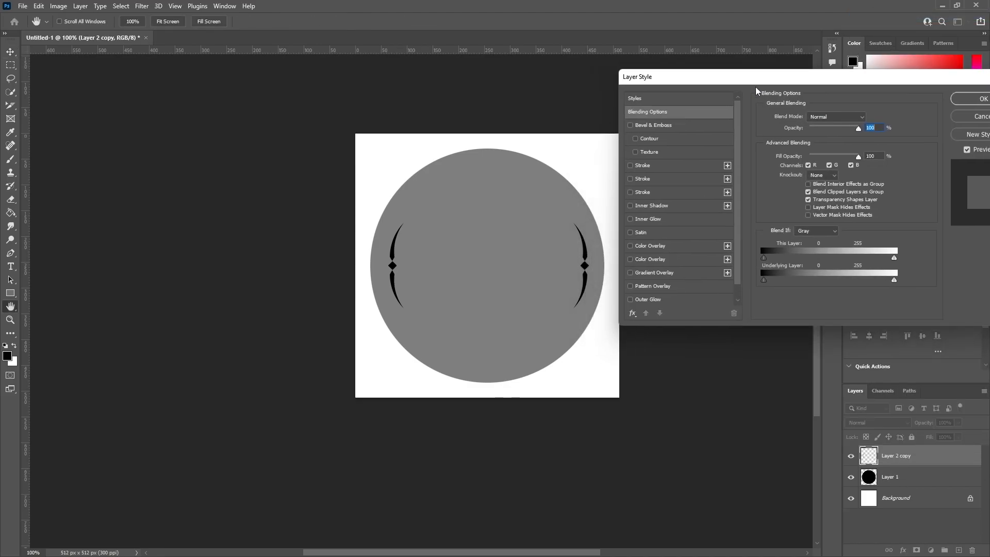
left_click(660, 246)
left_click(823, 118)
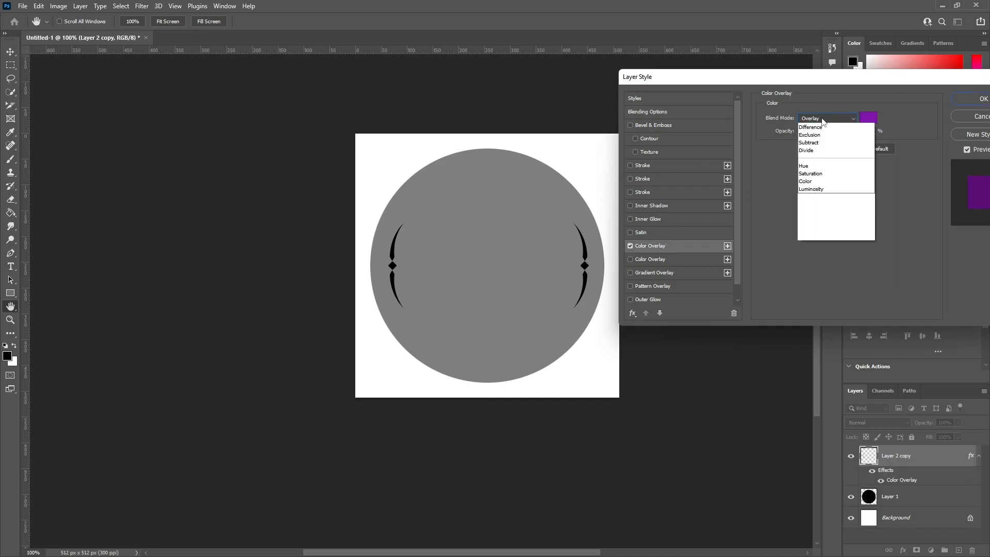
scroll(823, 122, "up", 5)
left_click(810, 126)
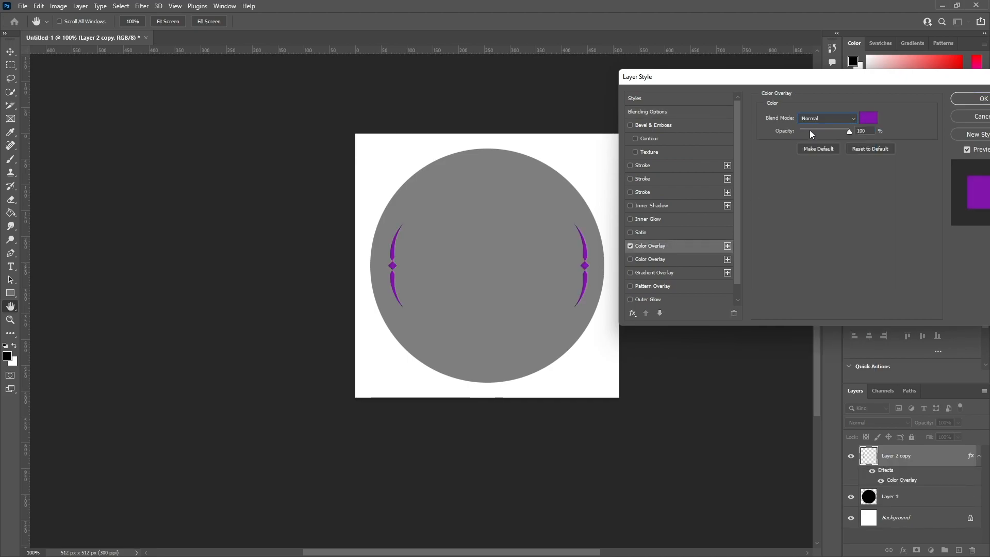
Change the accents' overlay color to a pale beige off-white with hue 52° and apply the layer style.
left_click(871, 122)
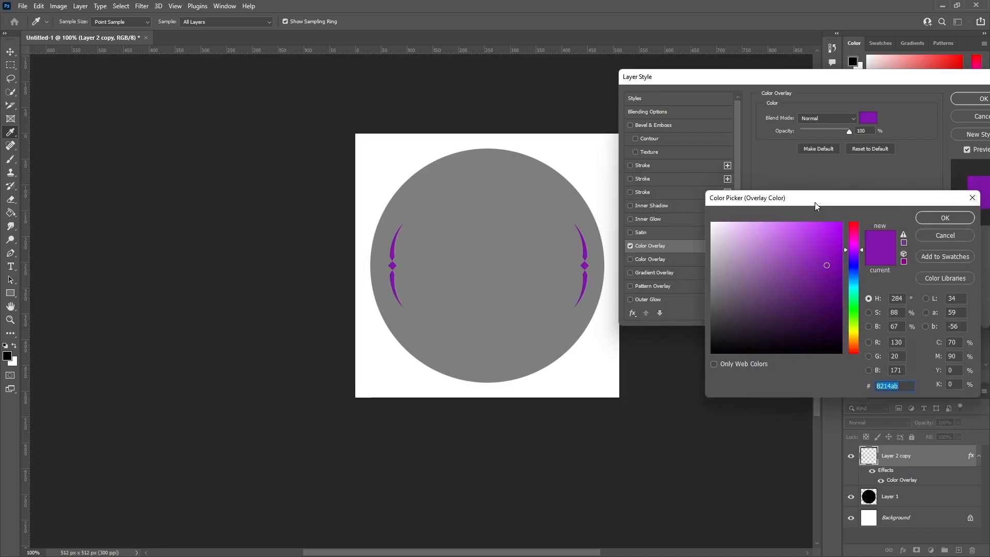
left_click(700, 233)
left_click(706, 234)
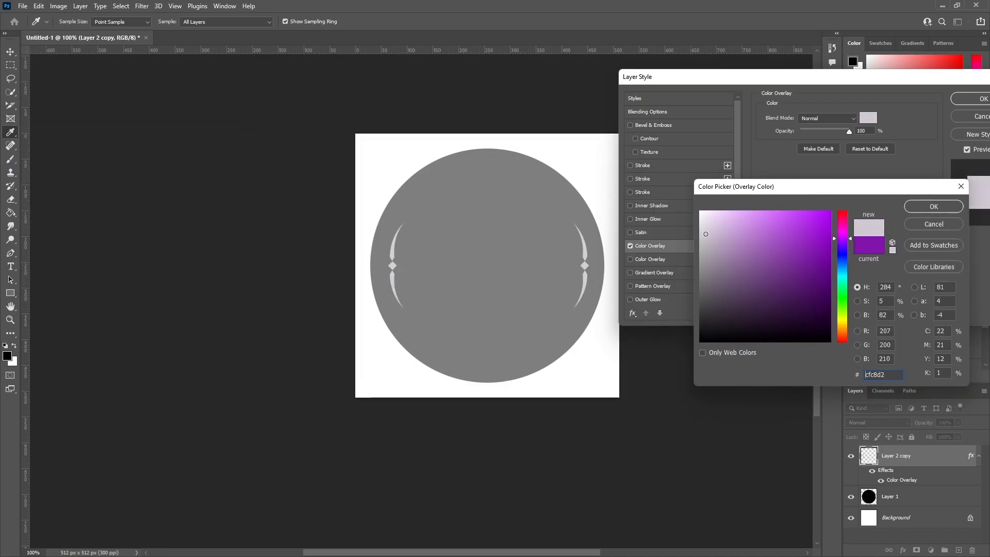
left_click(703, 232)
left_click(842, 322)
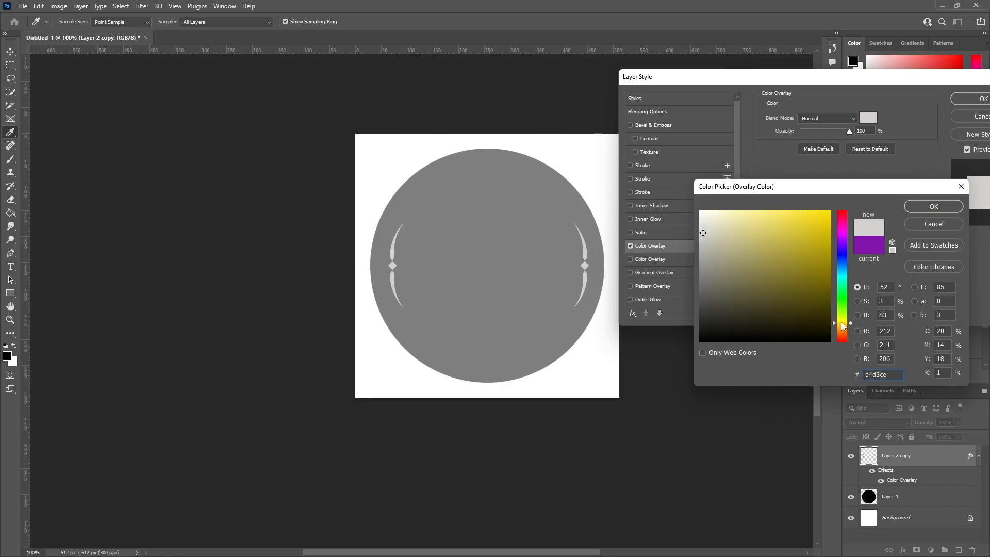
left_click_drag(702, 234, 708, 228)
left_click(933, 207)
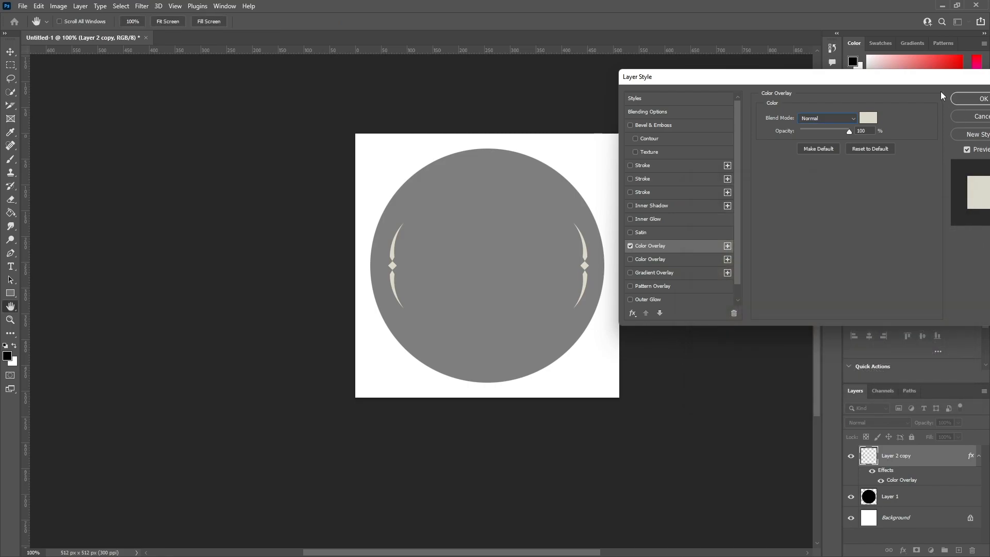
left_click(787, 110)
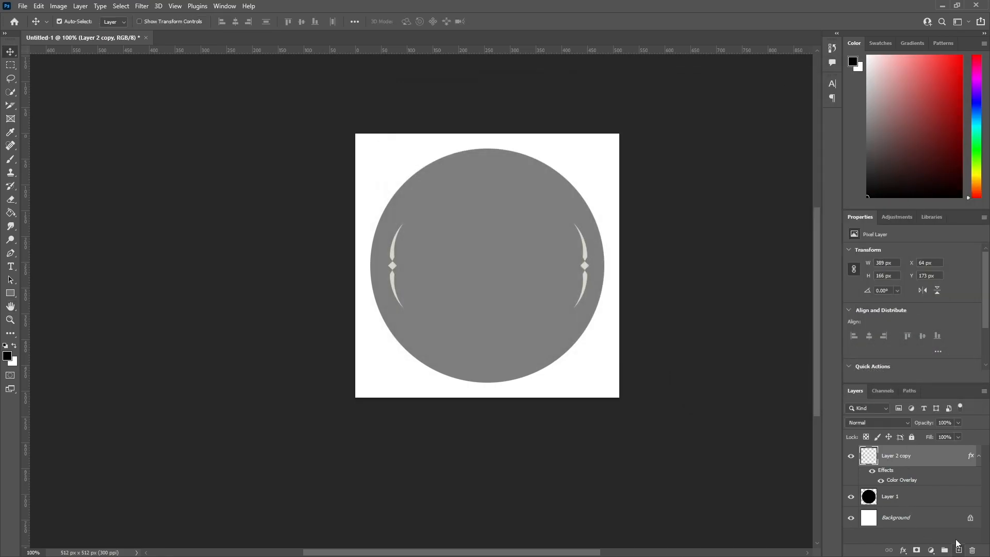
Hide the white Background layer and set the accents layer's opacity to 50%.
left_click(850, 518)
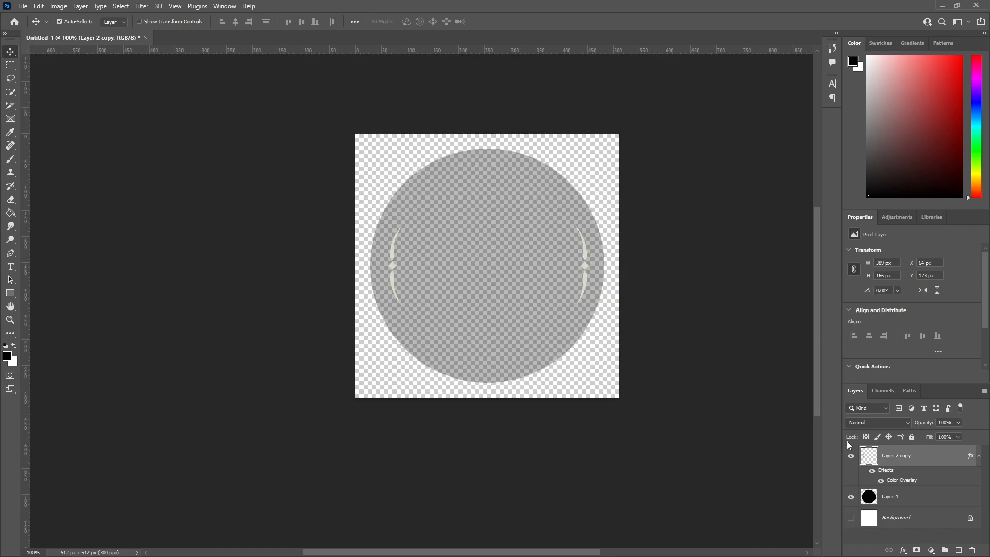
left_click(925, 504)
left_click(924, 457)
key("BackSpace")
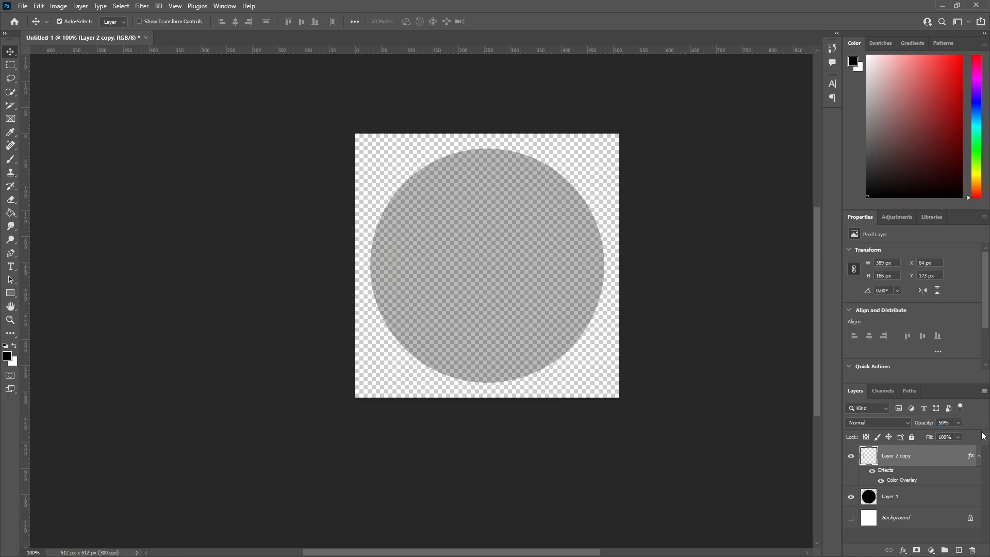
left_click(899, 534)
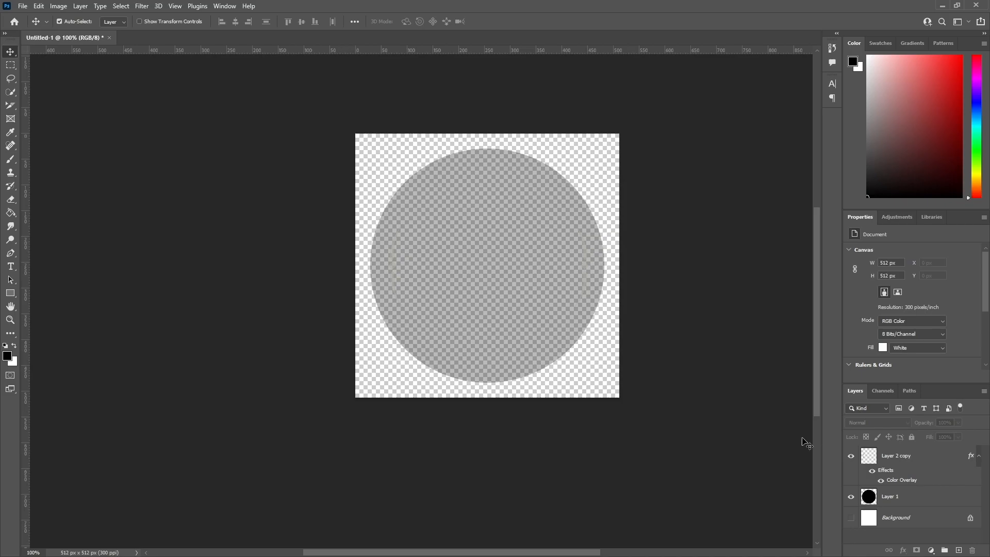
left_click(851, 517)
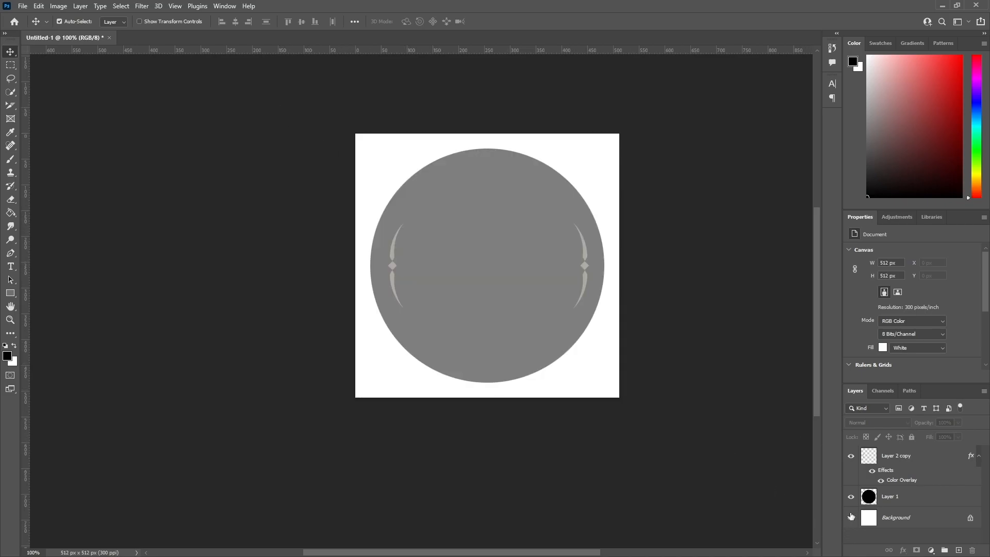
left_click(851, 516)
Save a copy of the image to the computer's Desktop as a PNG named dialoguebox_t.
left_click(22, 7)
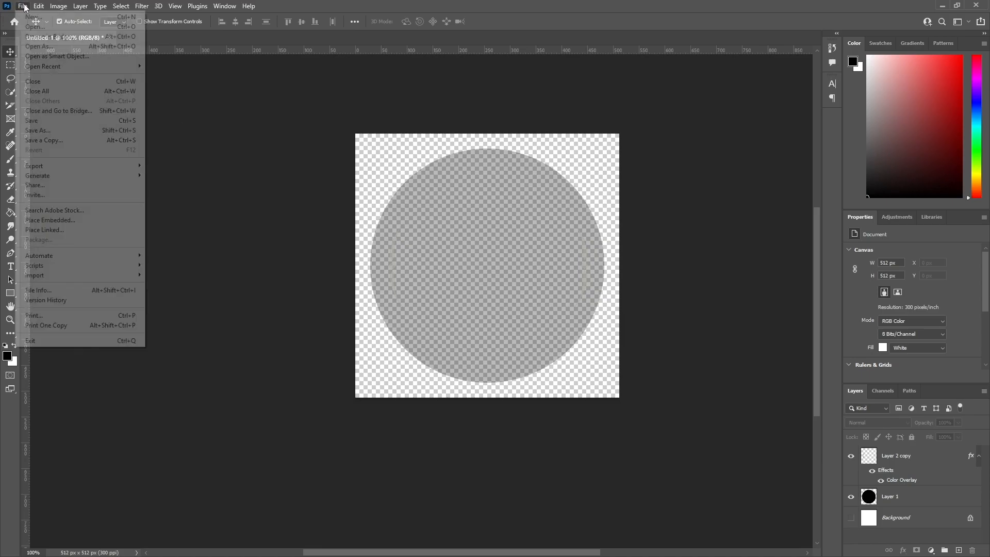
left_click(66, 141)
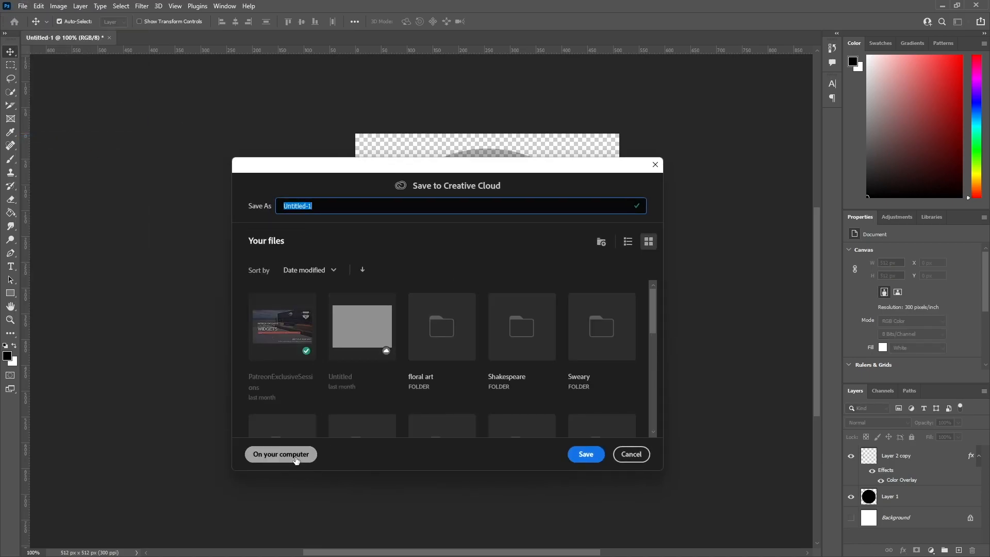
left_click(278, 453)
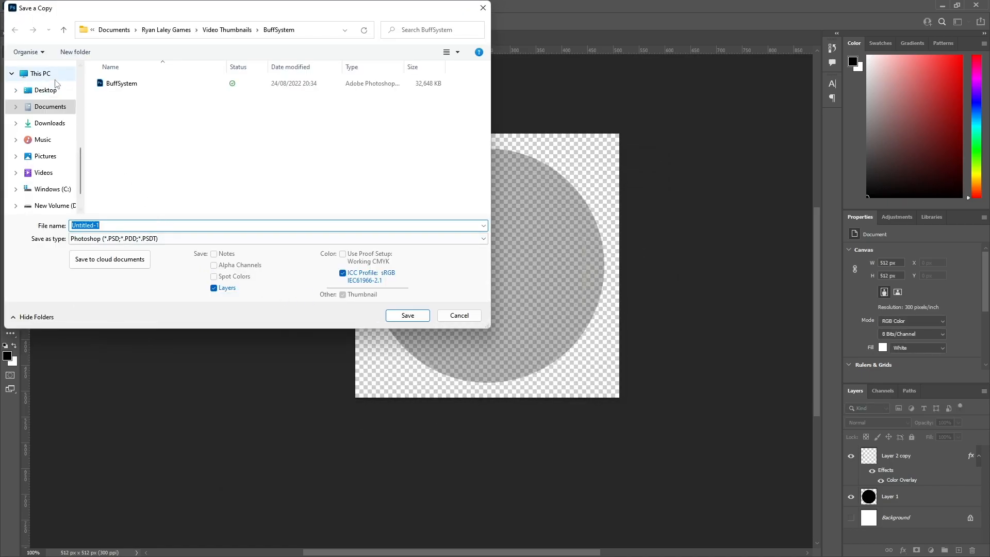
left_click(63, 93)
left_click(110, 238)
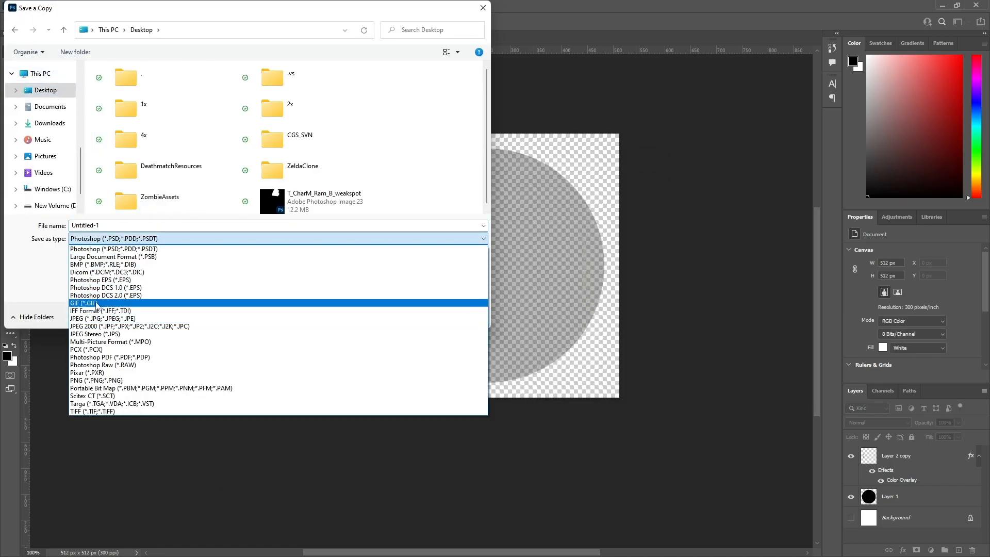
left_click(108, 380)
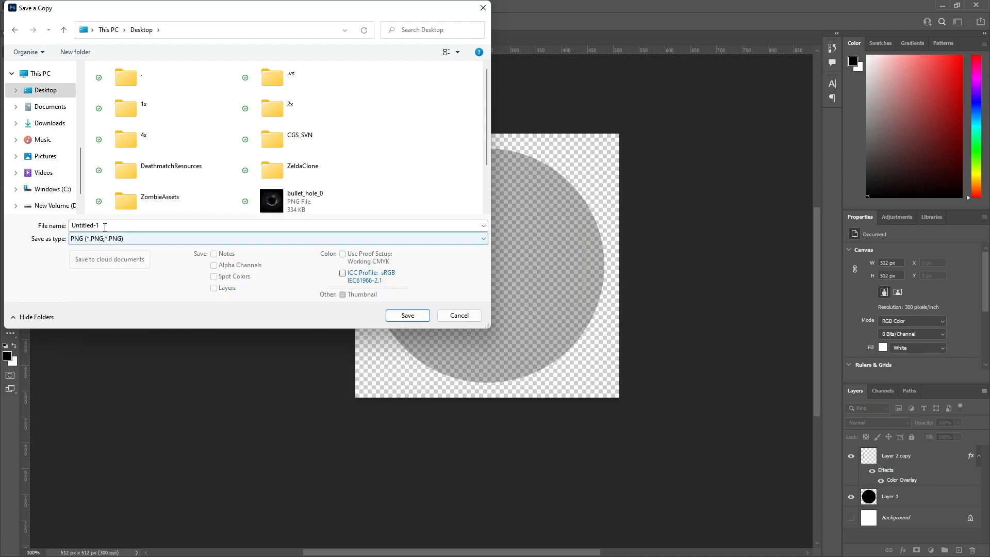
type("dia")
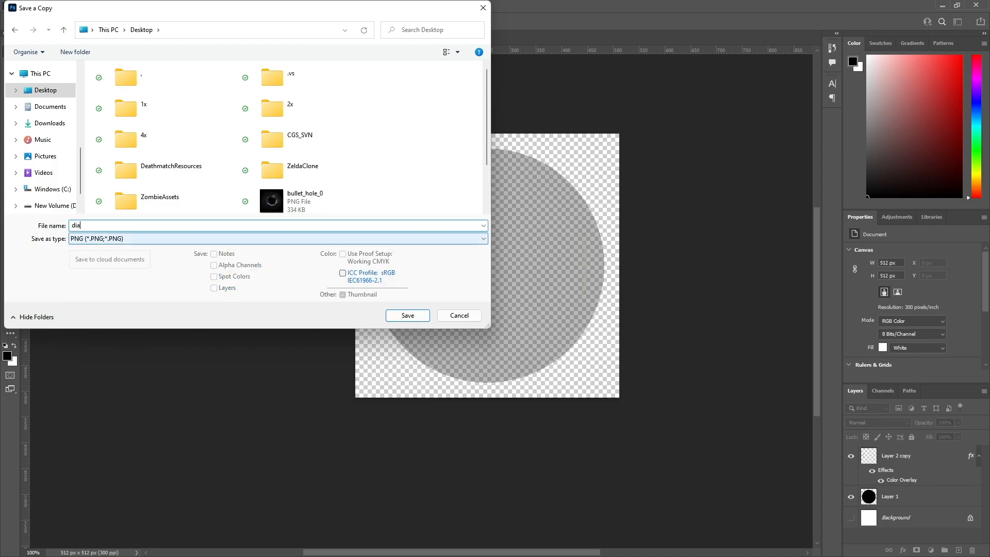
type("loguebox_t")
key("Return")
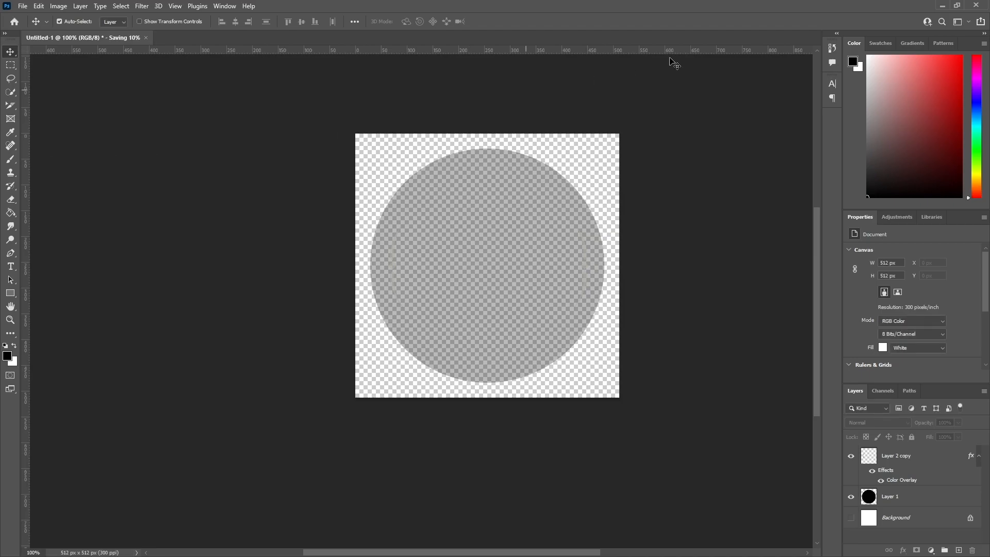
Switch to Unreal Engine and import dialoguebox_t from the Desktop into the project's Content folder.
left_click(943, 6)
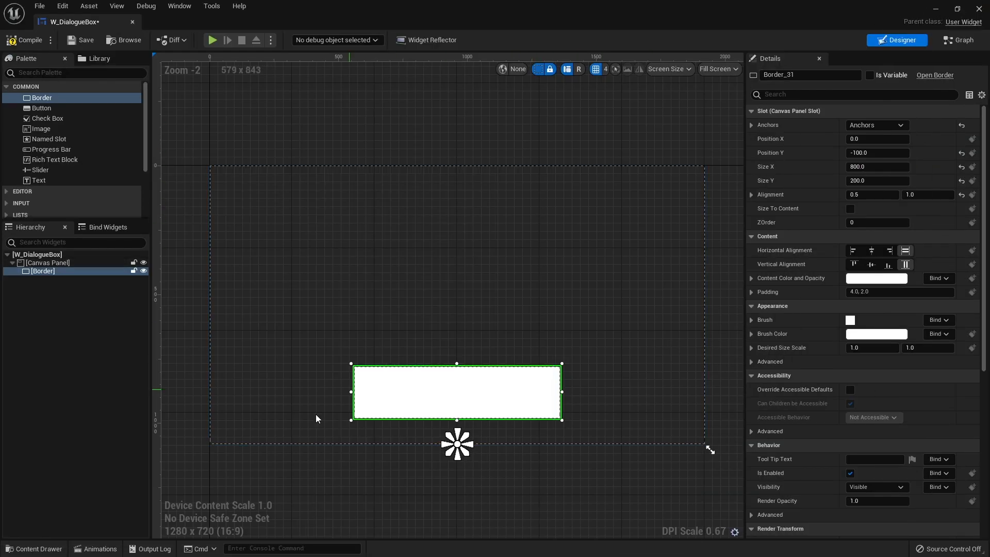
key("ctrl+space")
right_click(454, 444)
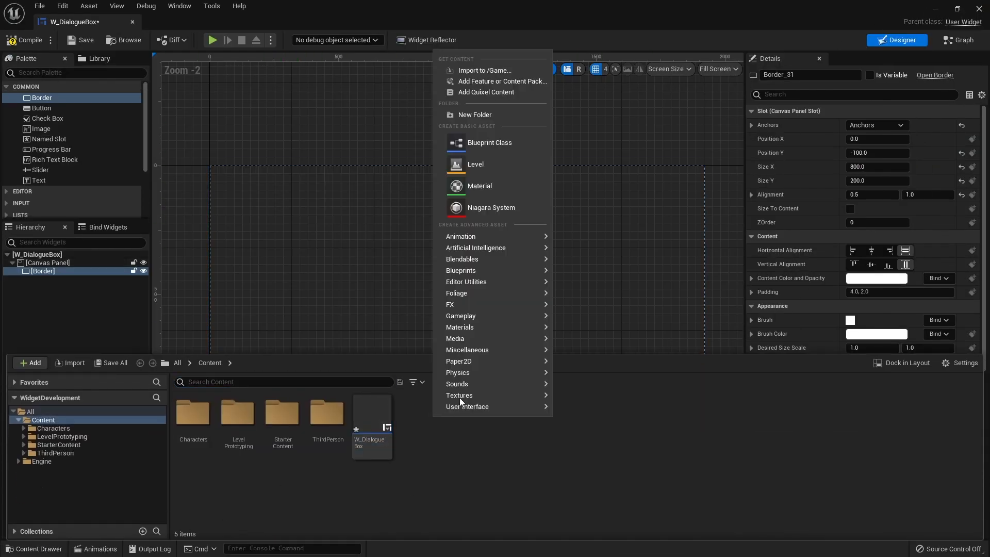
left_click(487, 73)
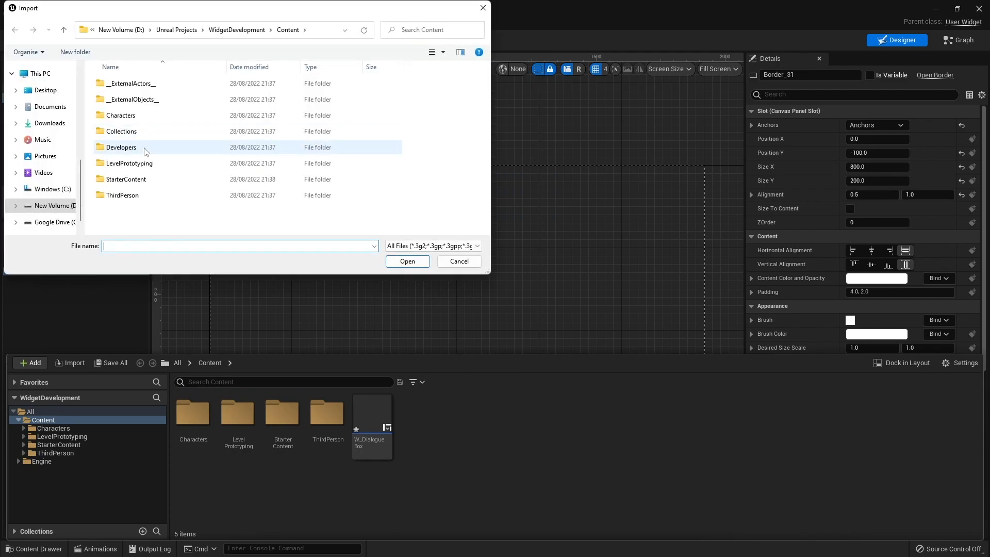
left_click(45, 91)
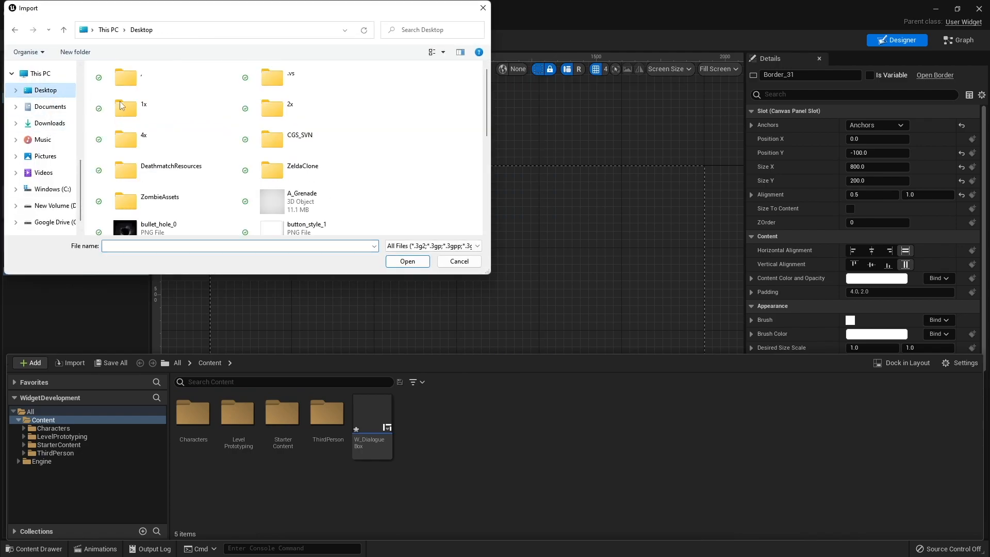
scroll(217, 154, "down", 5)
left_click(126, 95)
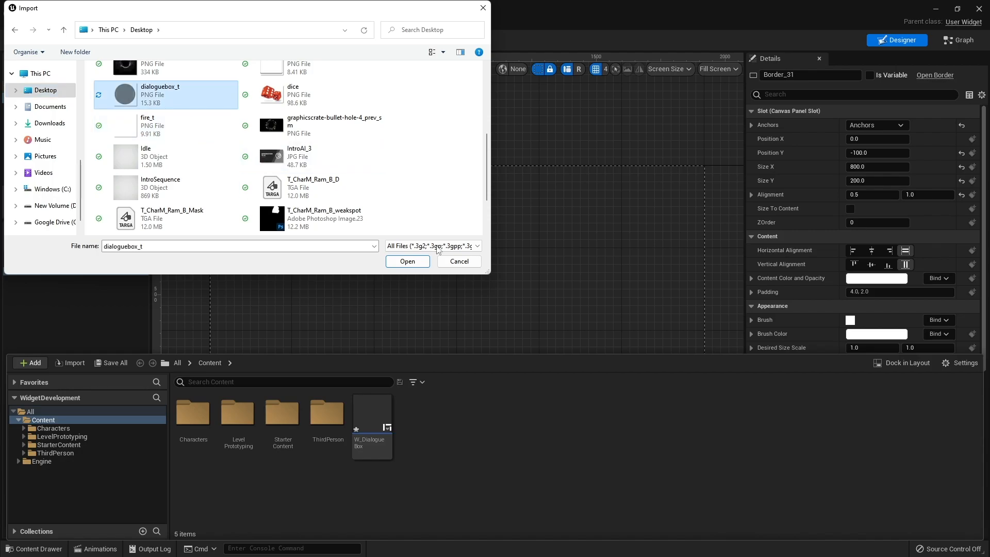
left_click(407, 262)
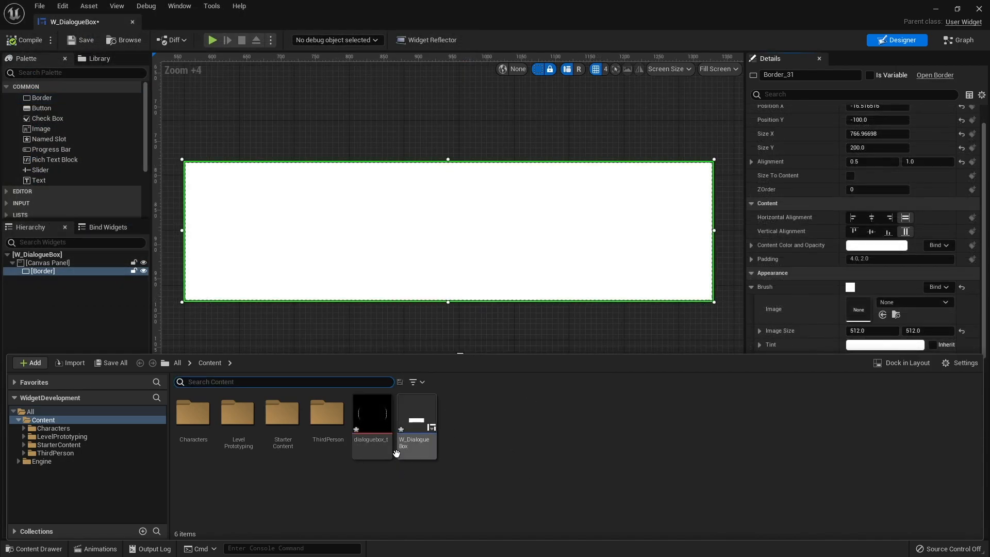
Create a material from the dialoguebox_t texture, keep the suggested name, and open it for editing.
right_click(379, 428)
left_click(442, 69)
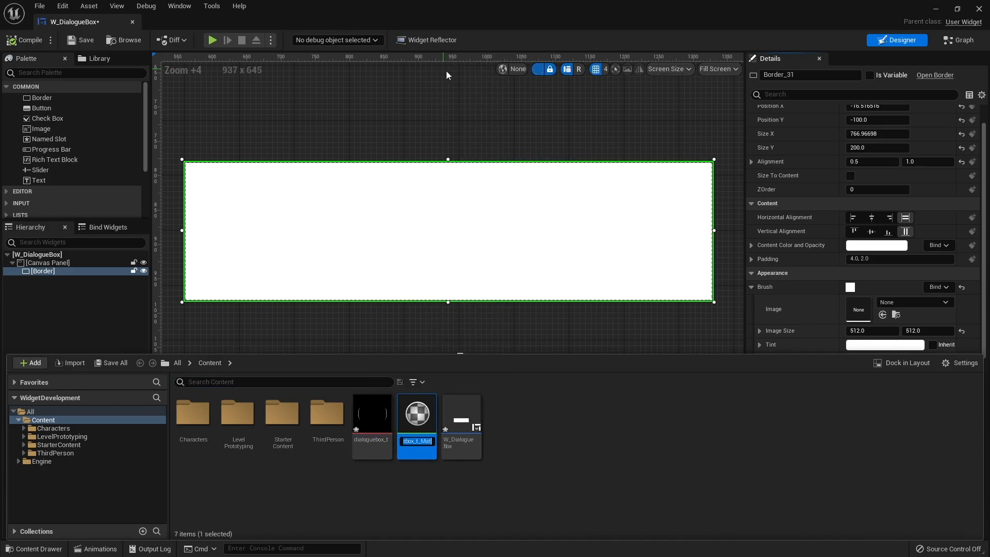
left_click(495, 504)
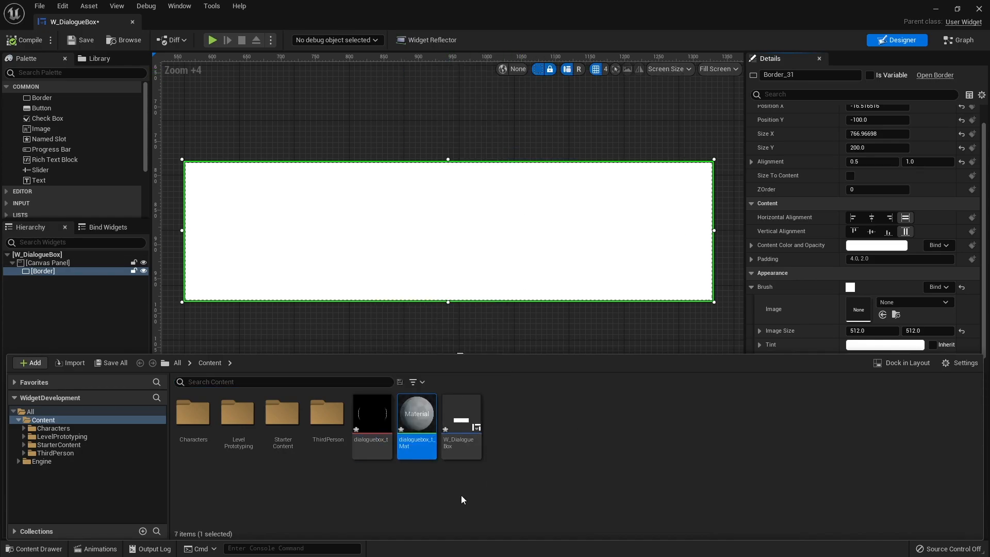
double_click(424, 421)
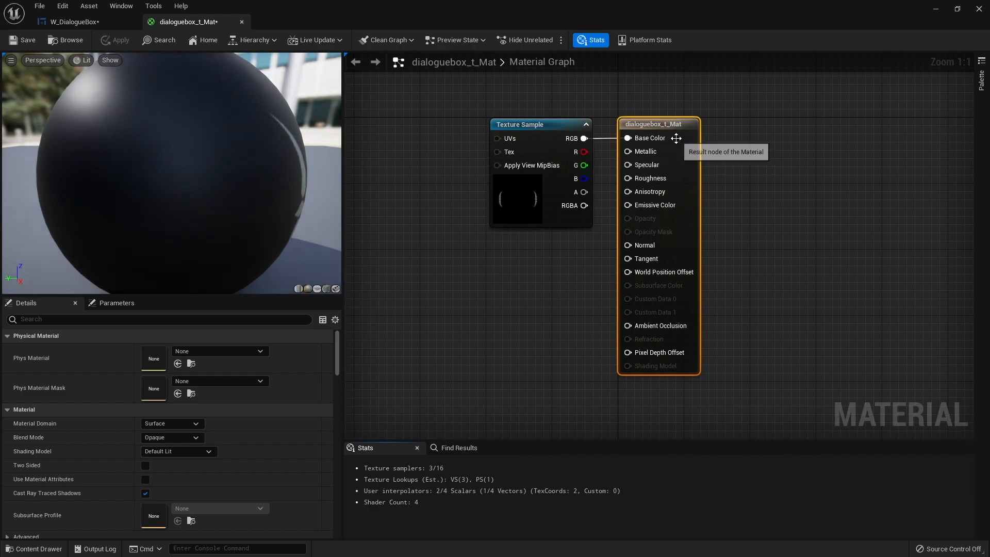
Set the material's domain to User Interface.
left_click(158, 424)
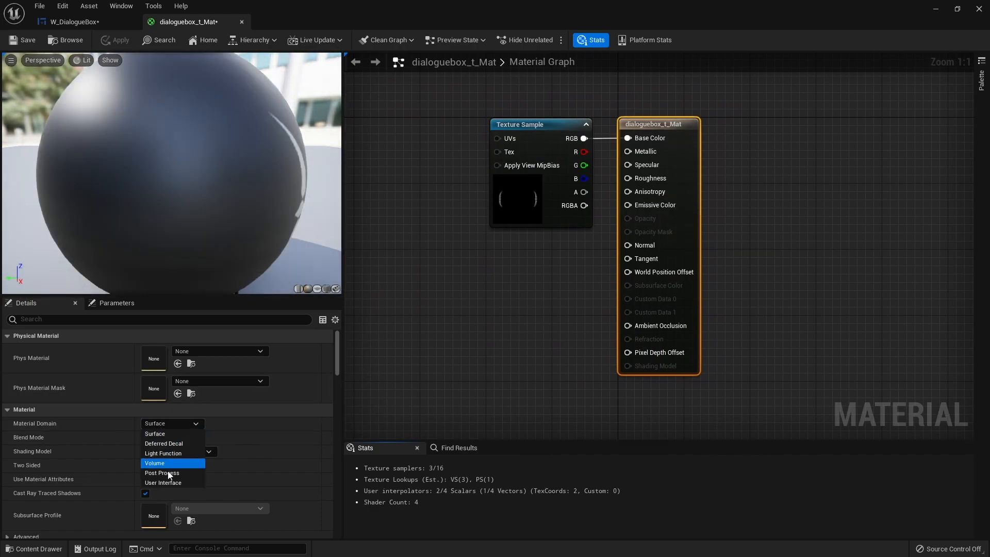
left_click(162, 482)
left_click_drag(578, 143, 630, 144)
left_click(659, 150)
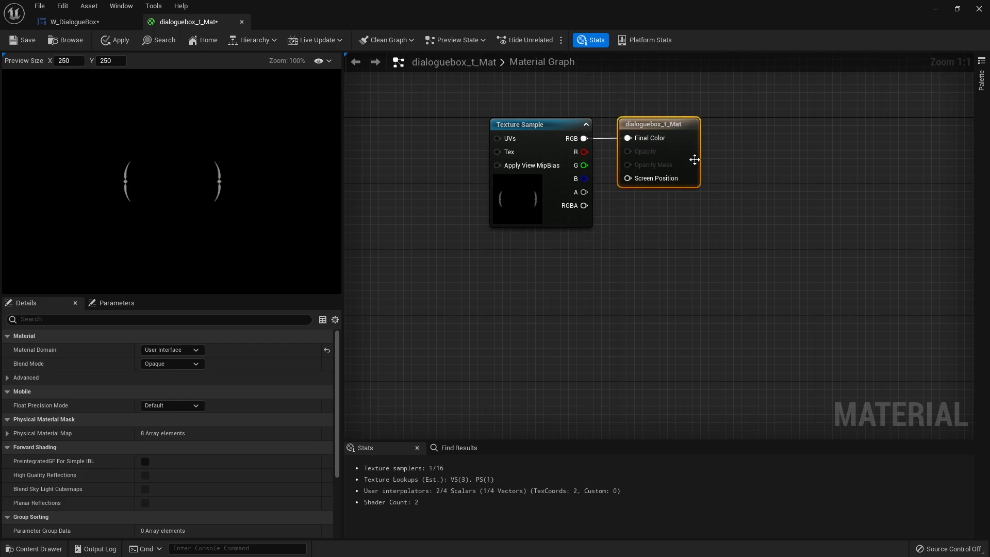
Make the material Translucent, connect the texture sample's alpha to Opacity, and save the material.
left_click(157, 367)
left_click(178, 394)
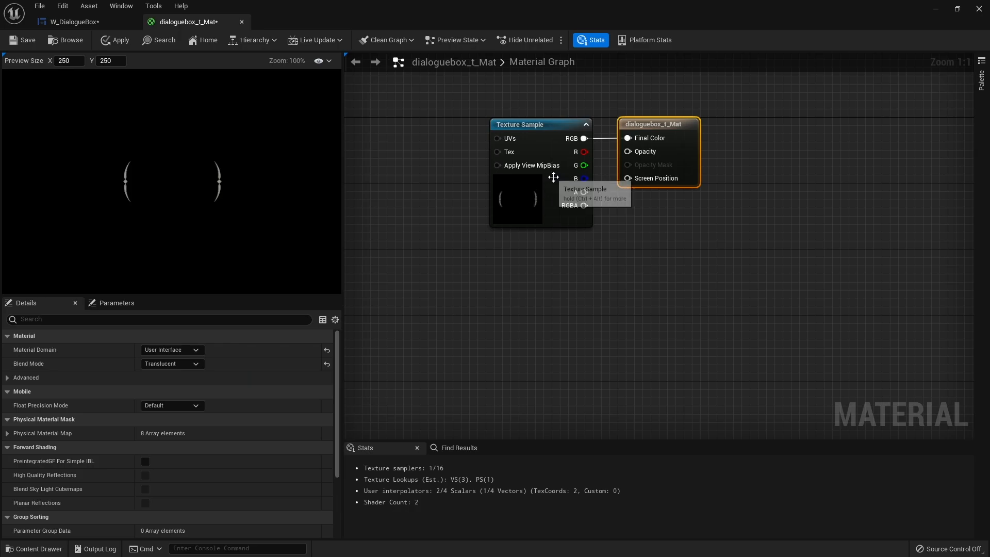
left_click_drag(550, 187, 642, 152)
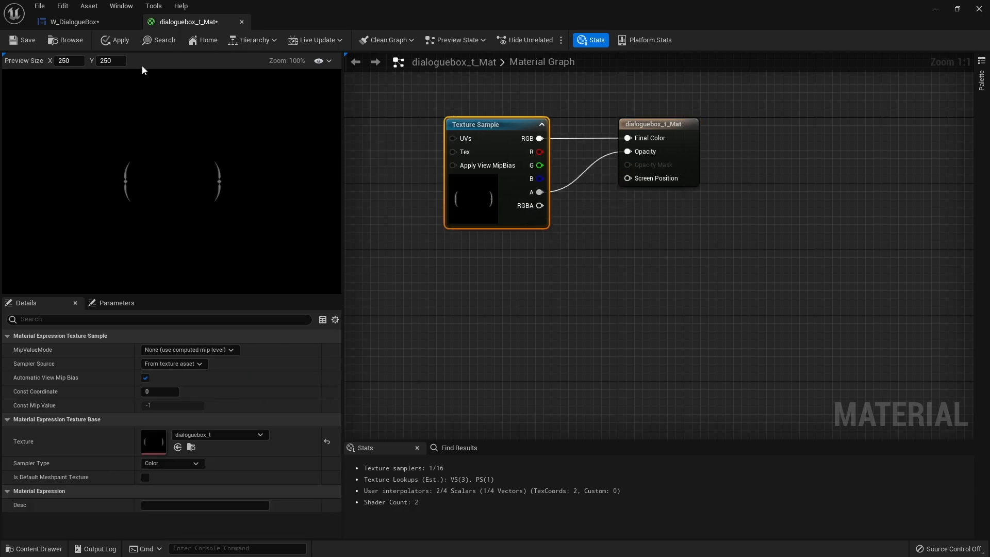
left_click(69, 42)
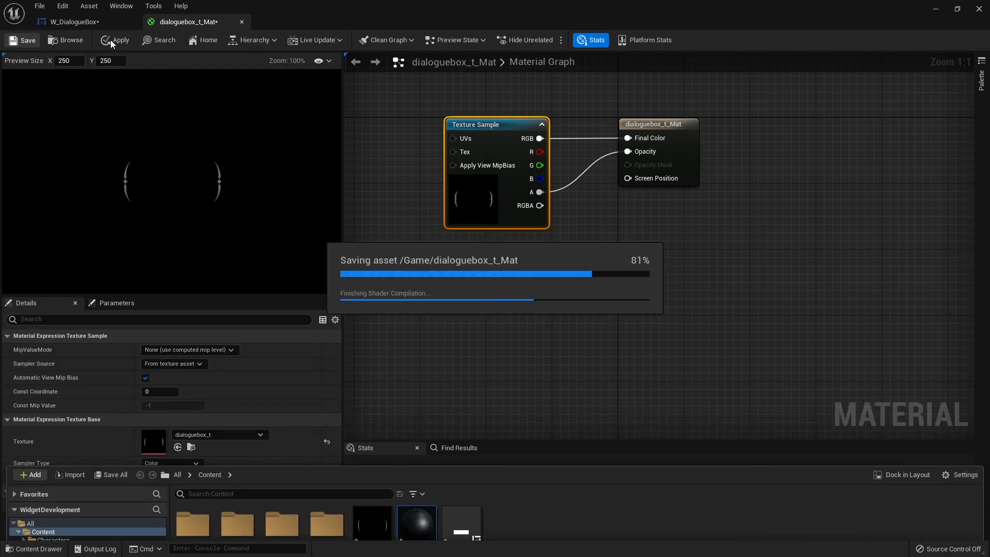
In W_DialogueBox, assign the dialoguebox_t_Mat material as the border's brush image.
left_click(98, 20)
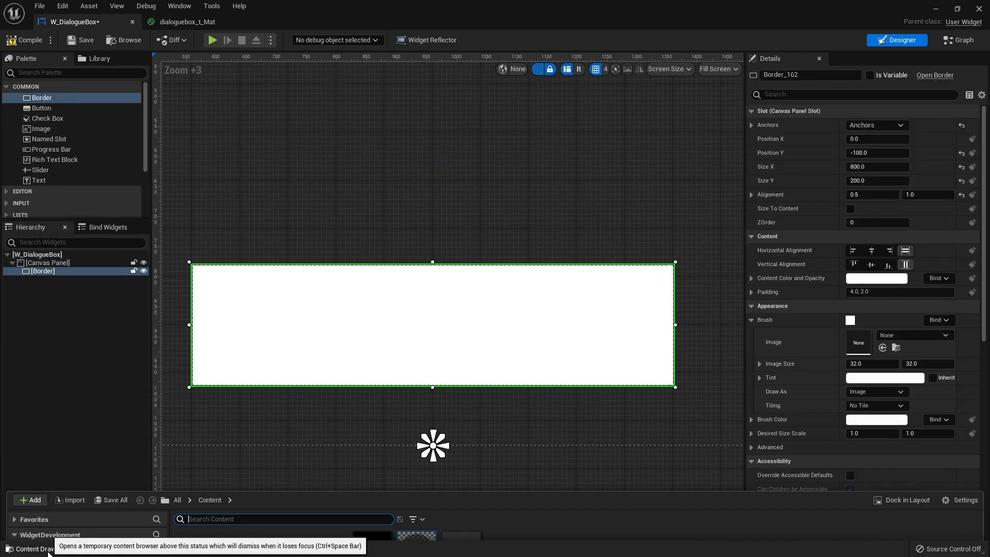
left_click(49, 547)
mouse_move(416, 415)
left_mouse_down()
mouse_move(880, 330)
mouse_move(858, 335)
left_mouse_up()
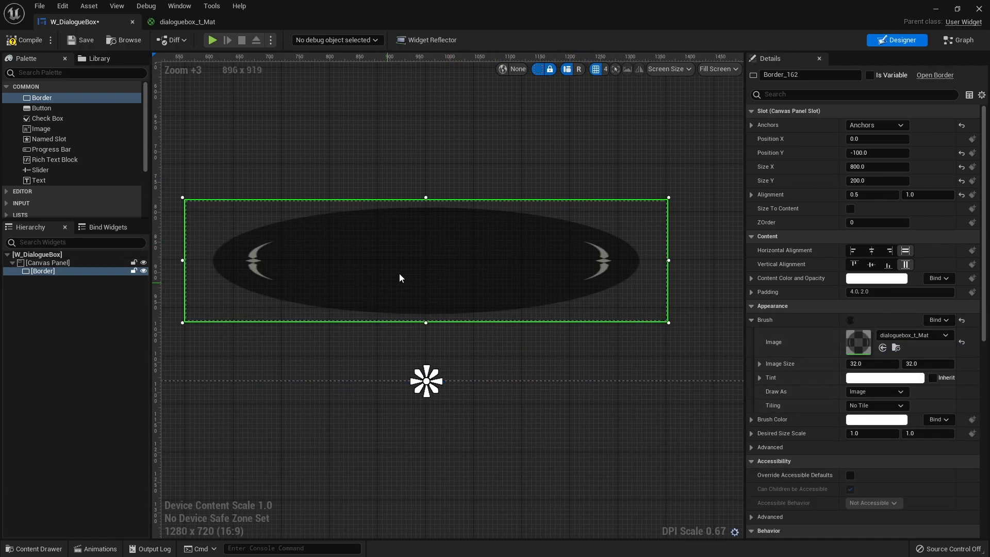
Set the border's brush to draw as Box with a margin of 0.5 on all sides.
right_click_drag(273, 380, 303, 384)
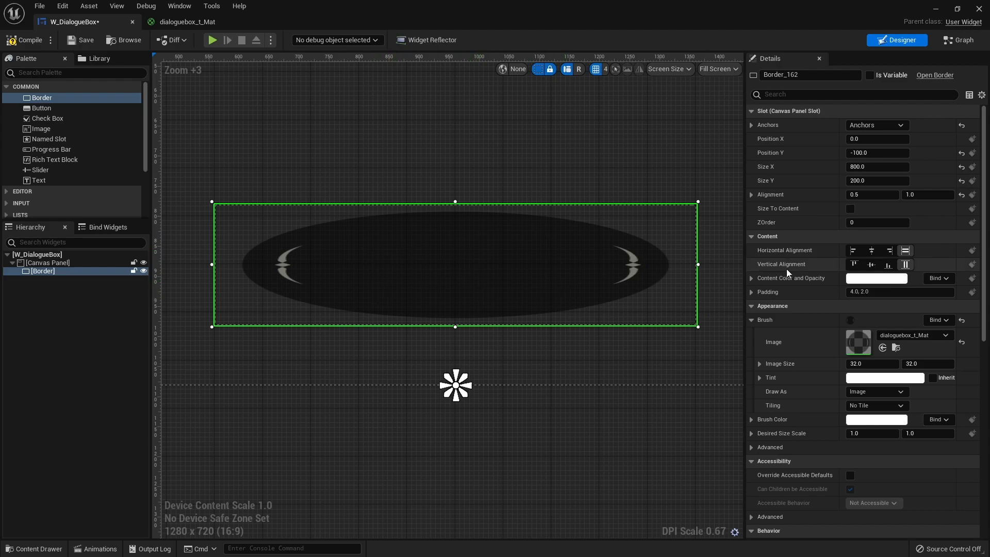
left_click(861, 391)
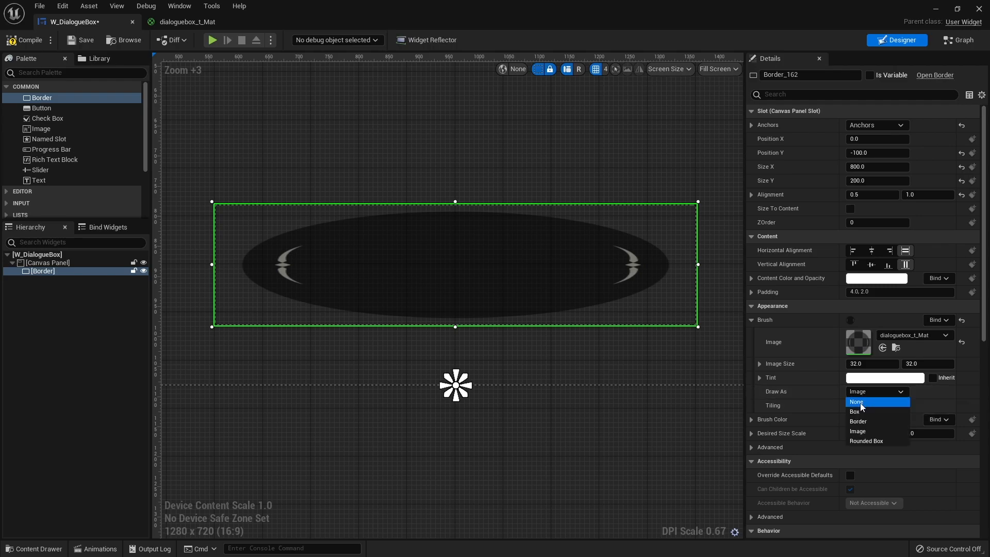
left_click(857, 412)
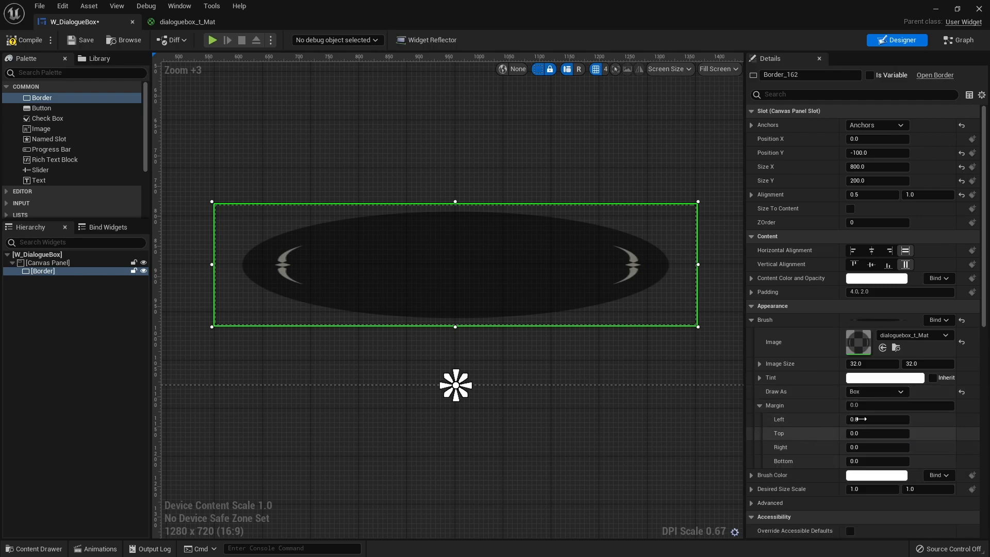
left_click(877, 405)
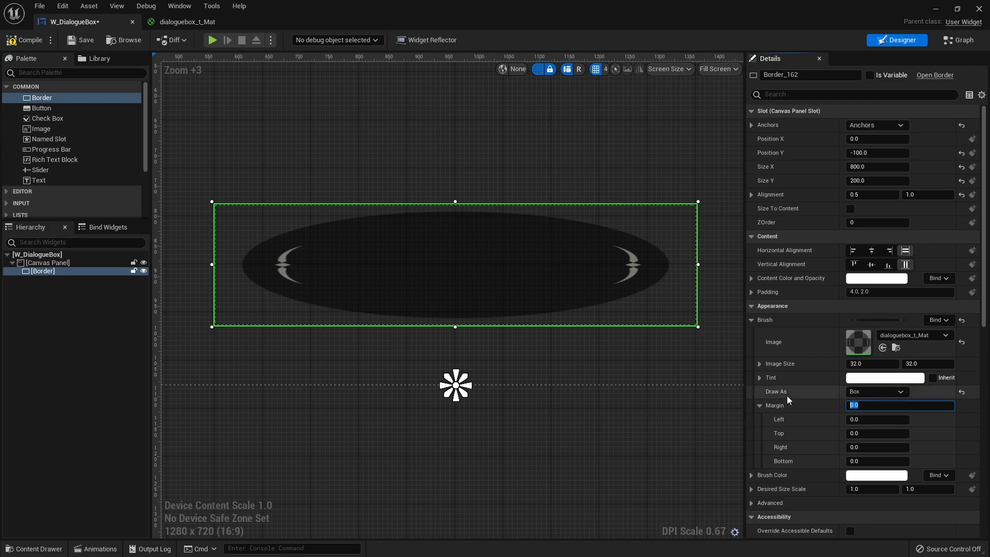
type("0.5")
key("Return")
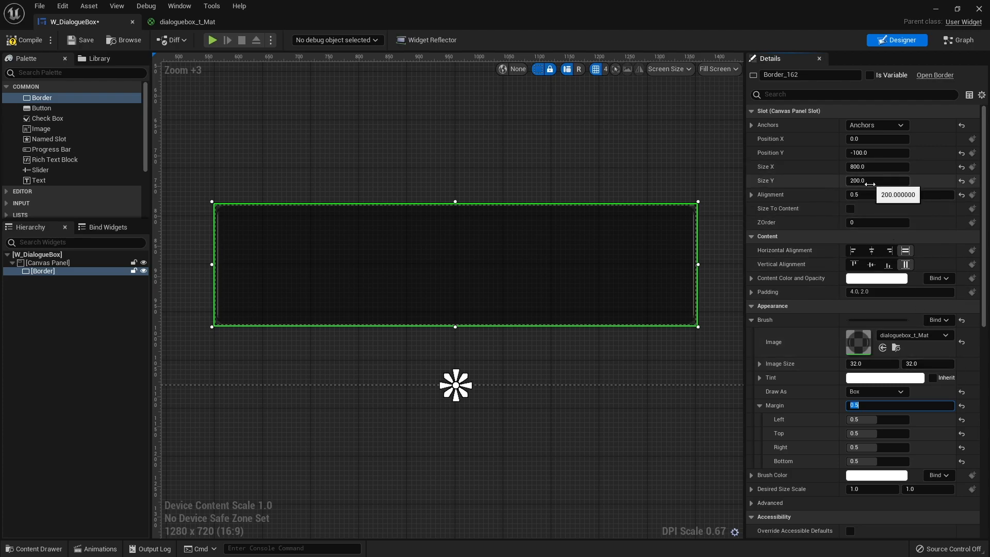
Set the border's brush image size to 200 by 200, then compile and save the widget.
left_click(874, 364)
type("200")
key("Tab")
type("200")
key("Return")
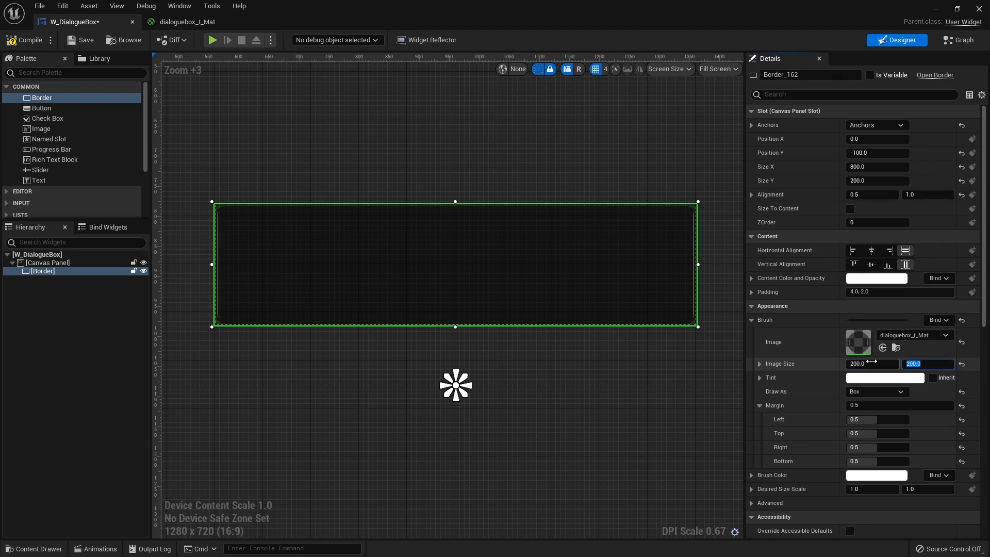
left_click(23, 40)
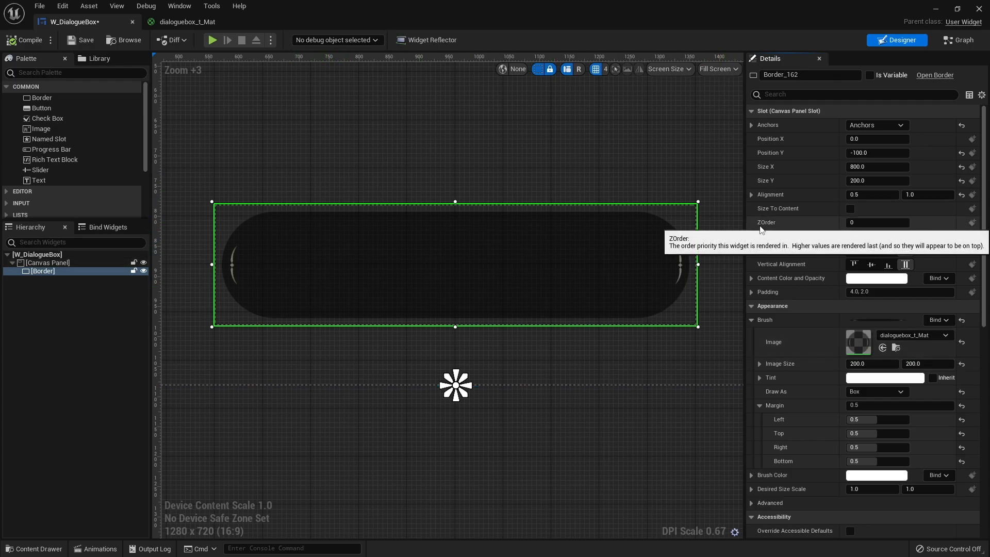
left_click(81, 40)
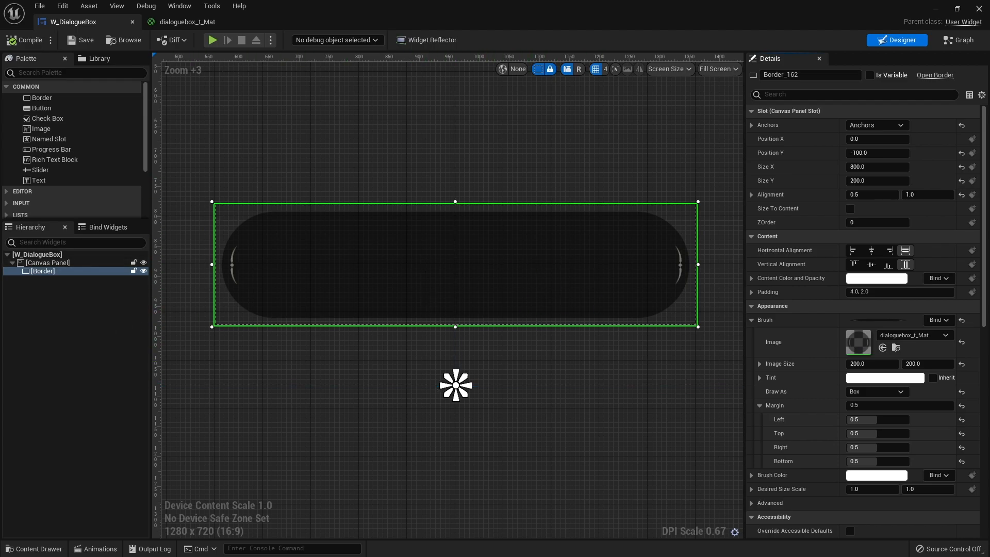
Find the Overlay widget in the palette and add it as a child of the border.
left_click(36, 334)
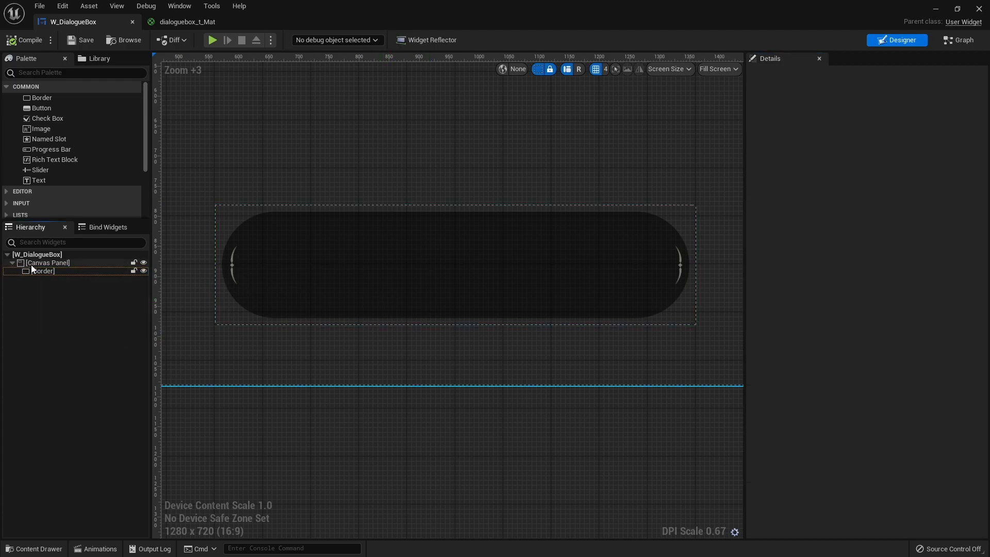
left_click(44, 272)
left_click(41, 76)
type("vertical")
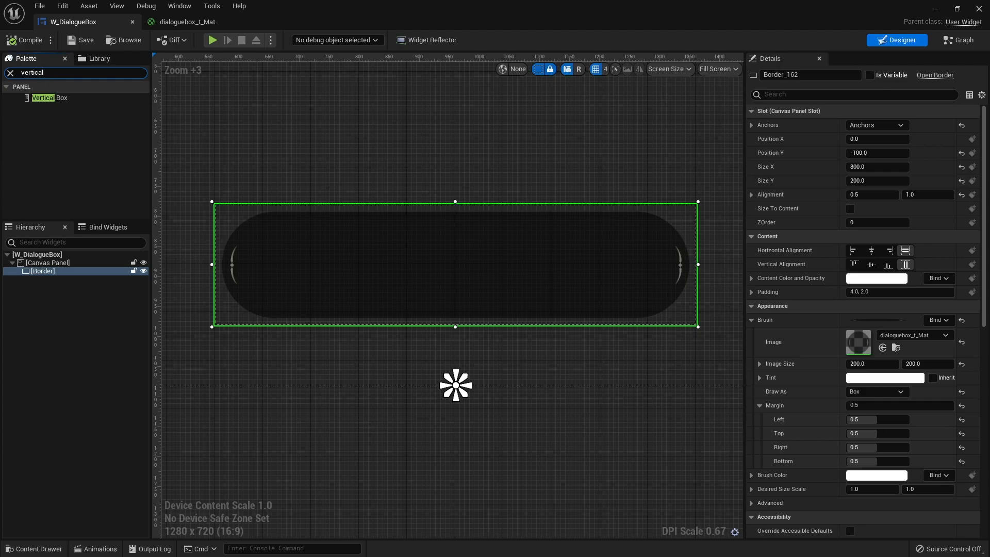
key("BackSpace")
key("BackSpace")
key("BackSpace")
key("BackSpace")
key("BackSpace")
key("BackSpace")
type("ove")
left_click_drag(43, 97, 39, 277)
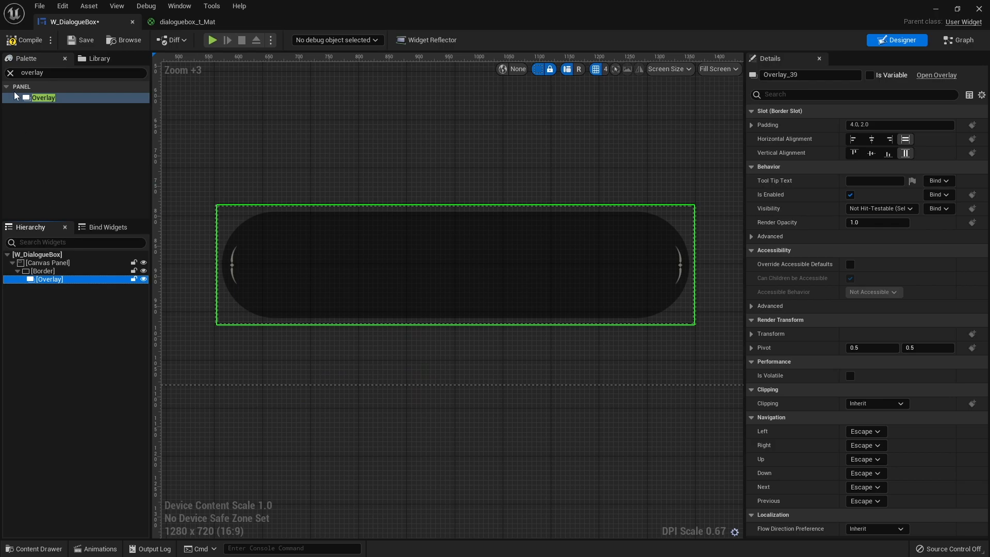
Find the Text widget in the palette and add it inside the overlay.
left_click(11, 73)
type("text")
left_click_drag(39, 108, 61, 285)
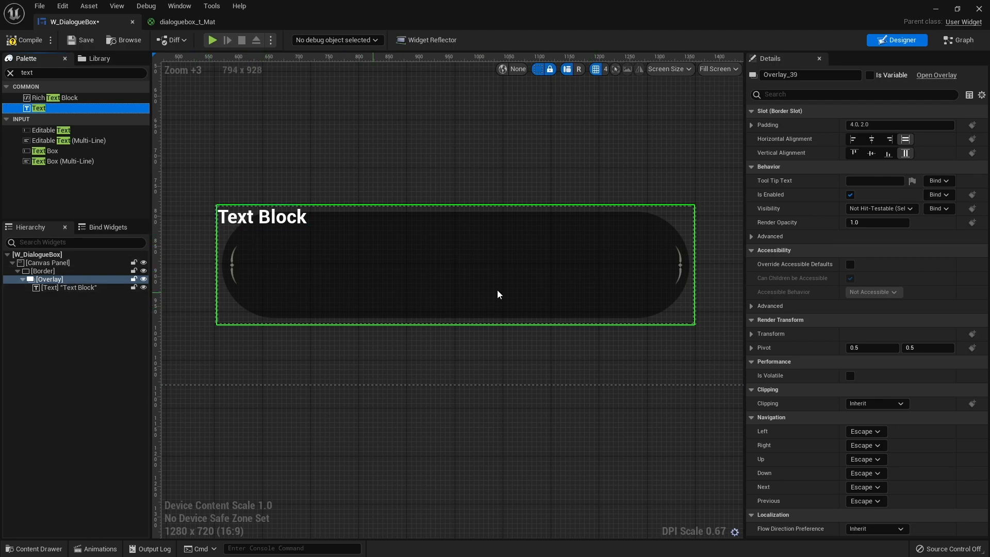
Set the overlay's slot padding to 50 on all sides.
left_click(751, 126)
left_click(899, 125)
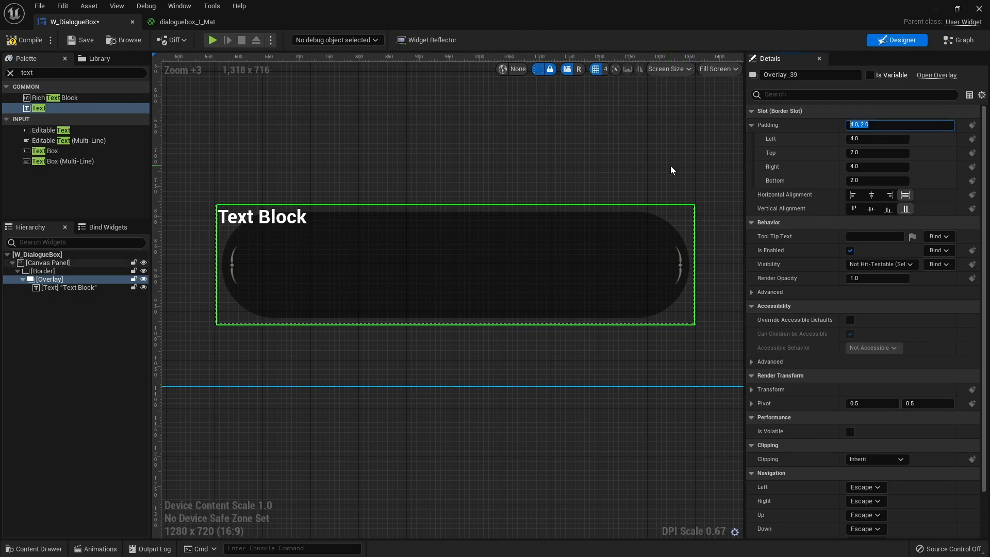
type("30")
key("Return")
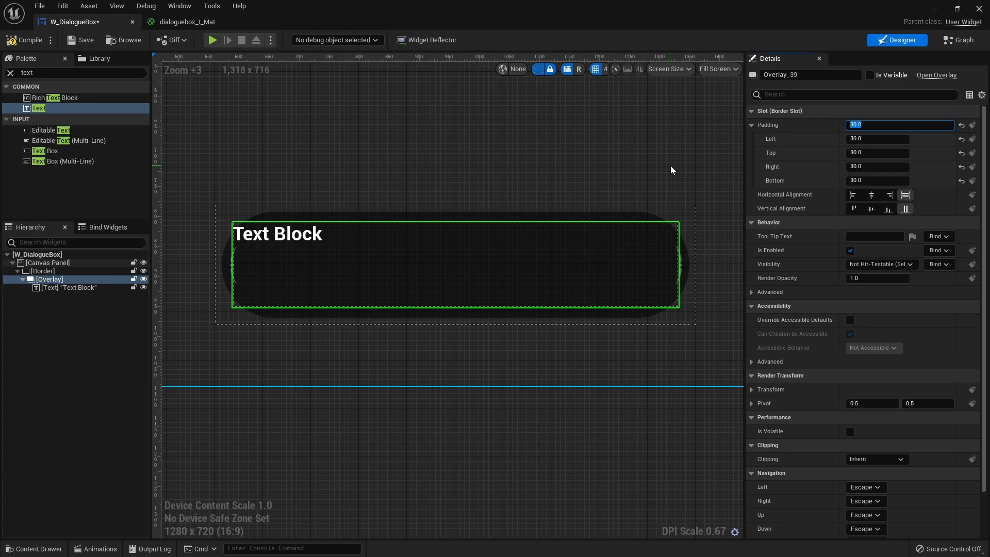
type("50")
key("Return")
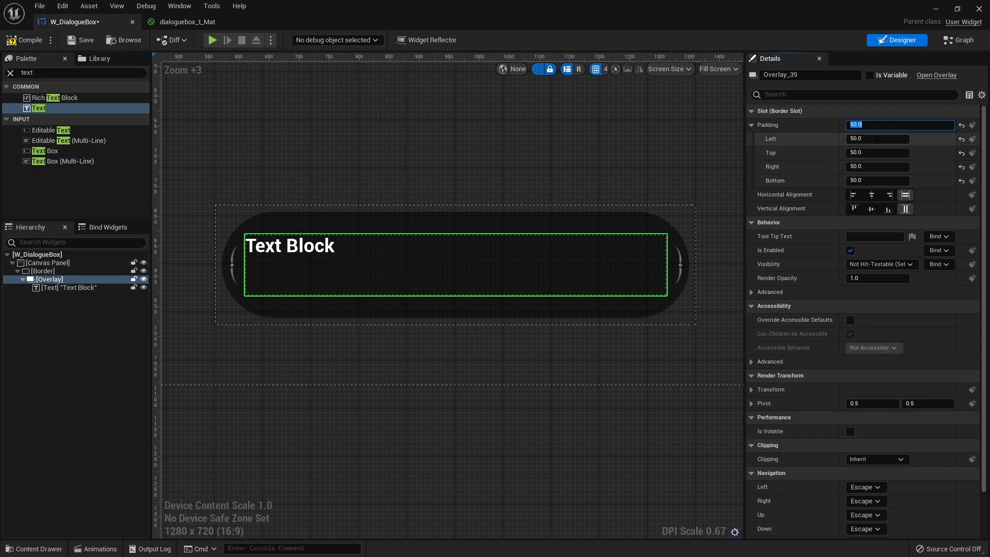
Set the overlay's left and right padding to 150 each.
left_click(890, 140)
type("150")
key("Return")
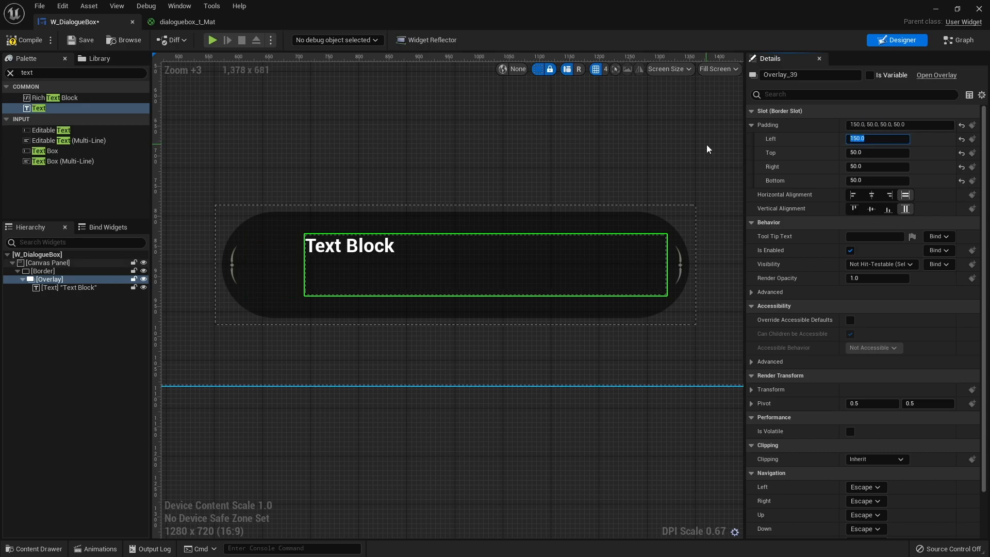
left_click(871, 167)
type("1")
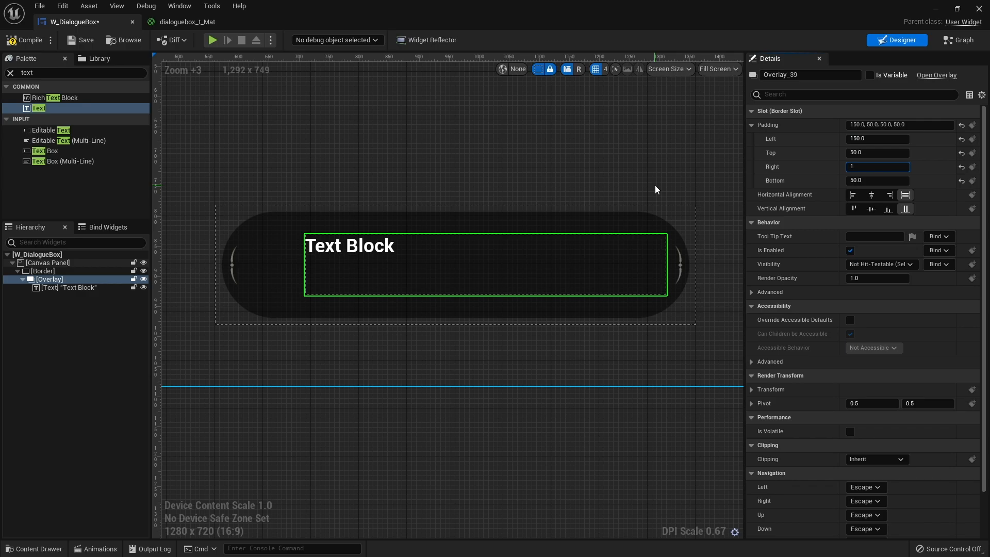
type("50")
key("Return")
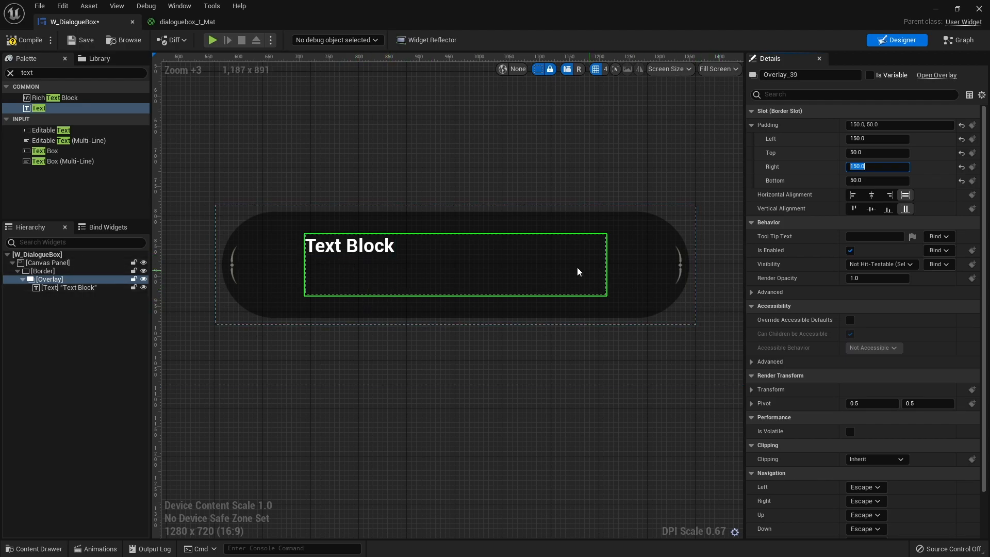
Replace the text block's content with three separate lines reading One, Two and Three.
left_click(361, 246)
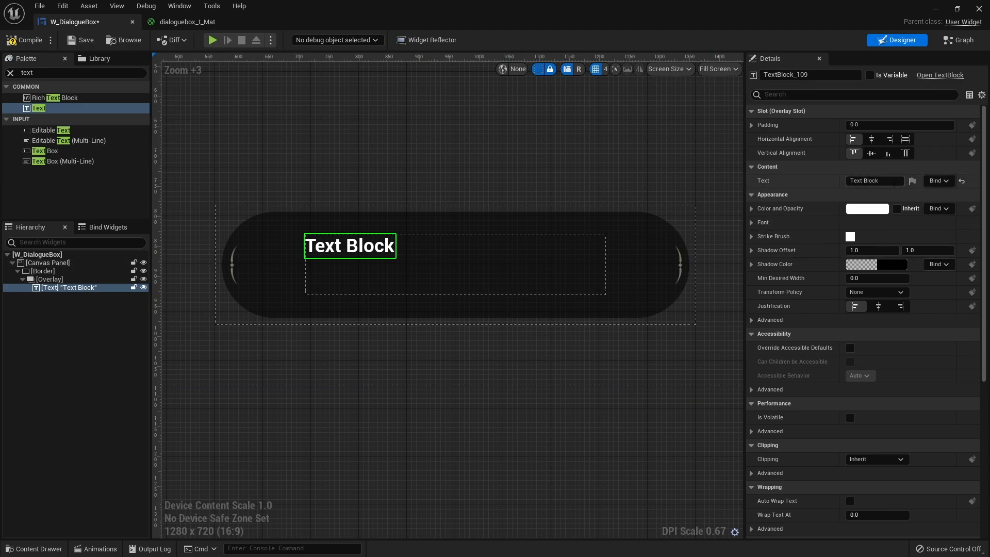
left_click(892, 181)
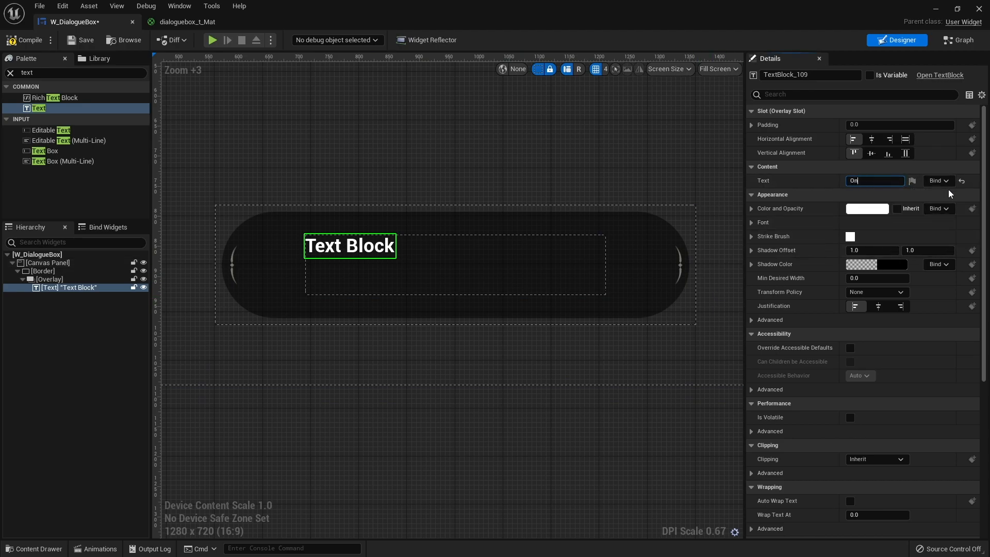
type("One")
key("shift+Return")
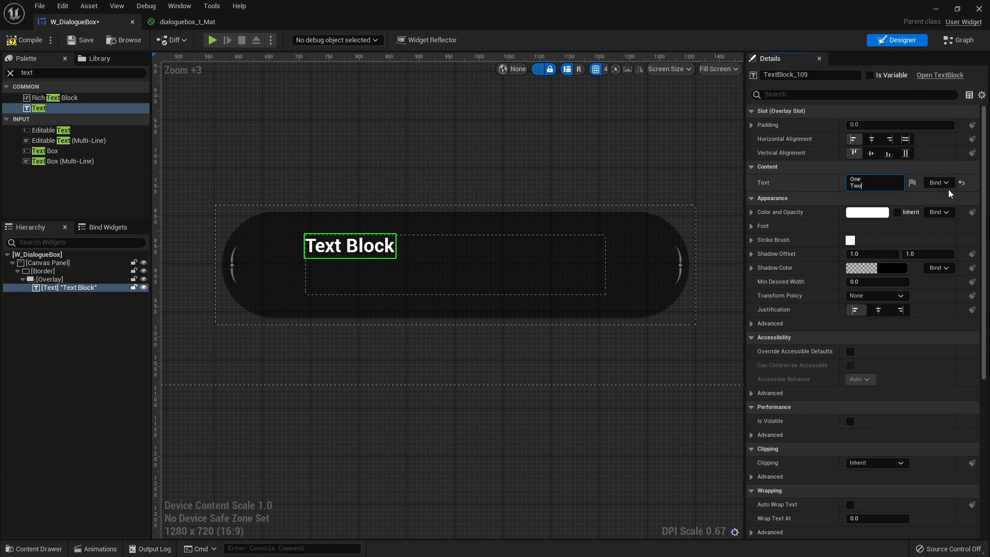
type("Two")
key("shift+Return")
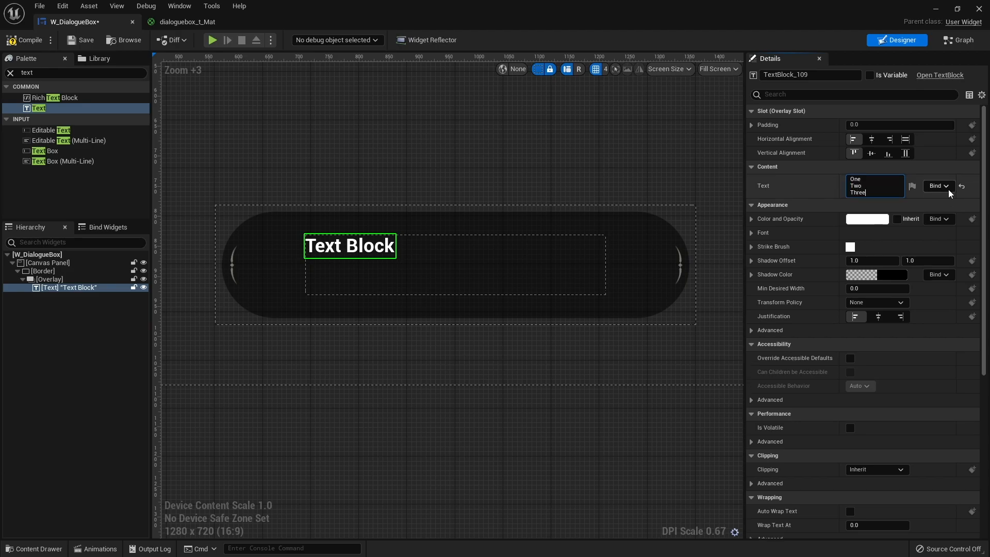
type("Three")
key("Return")
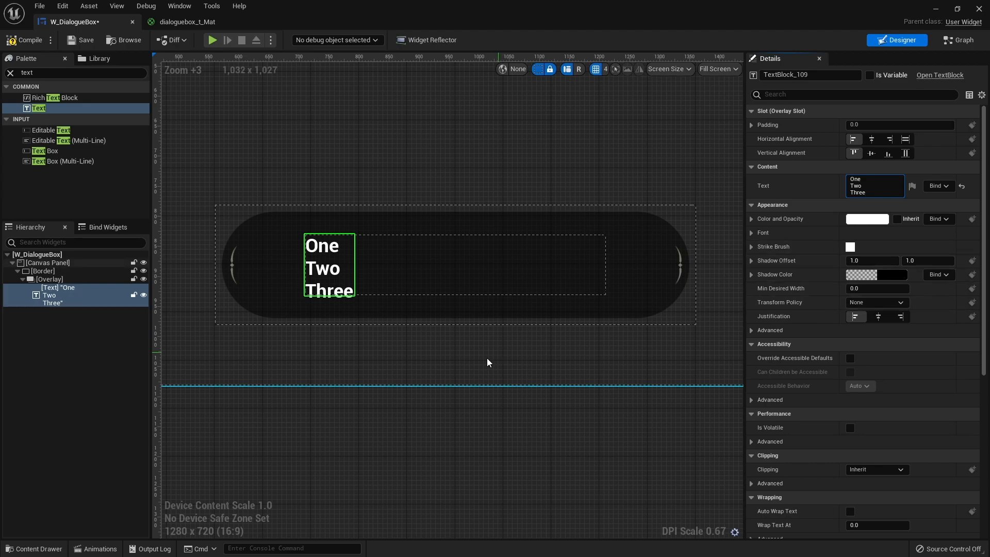
Set the text block's font size to 18.
scroll(397, 354, "up", 2)
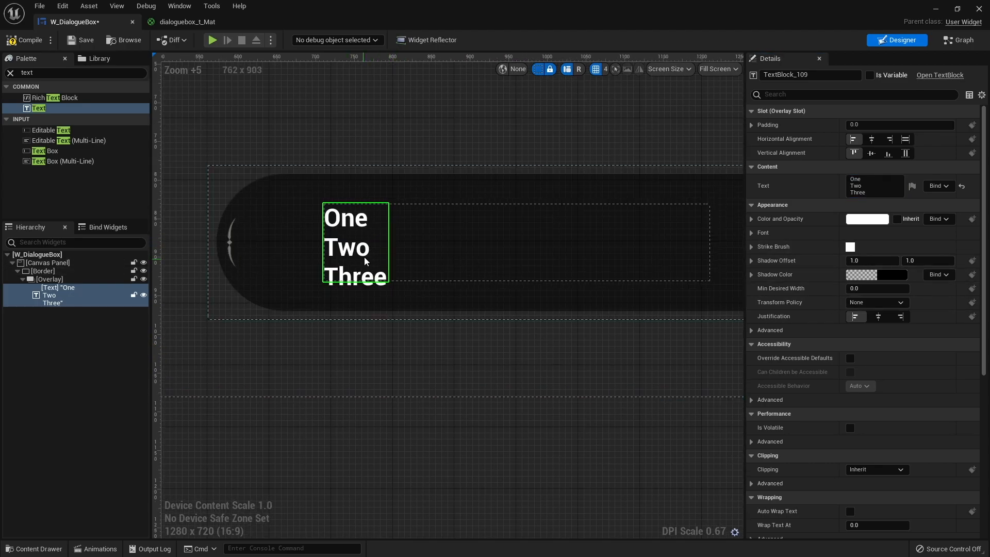
left_click(762, 233)
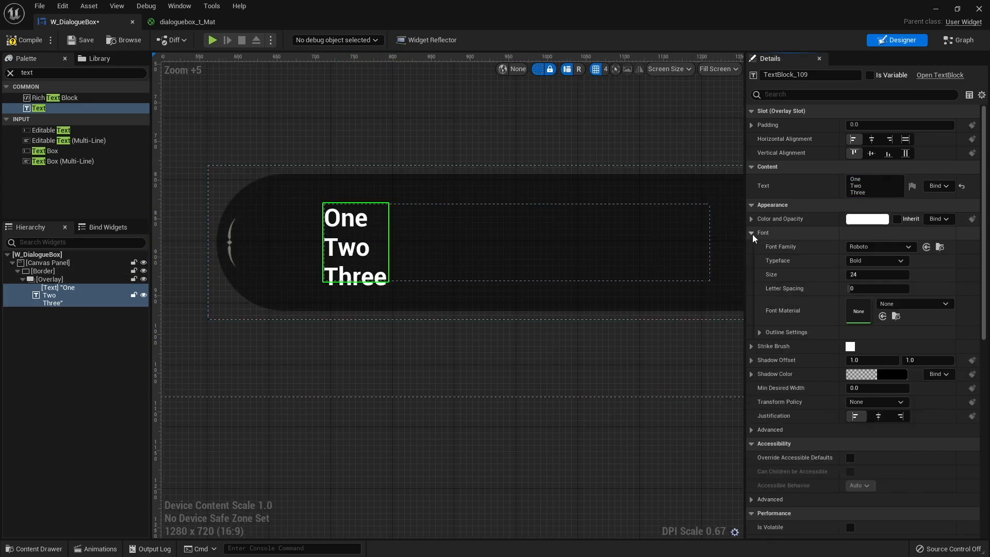
left_click(852, 277)
type("18")
key("Return")
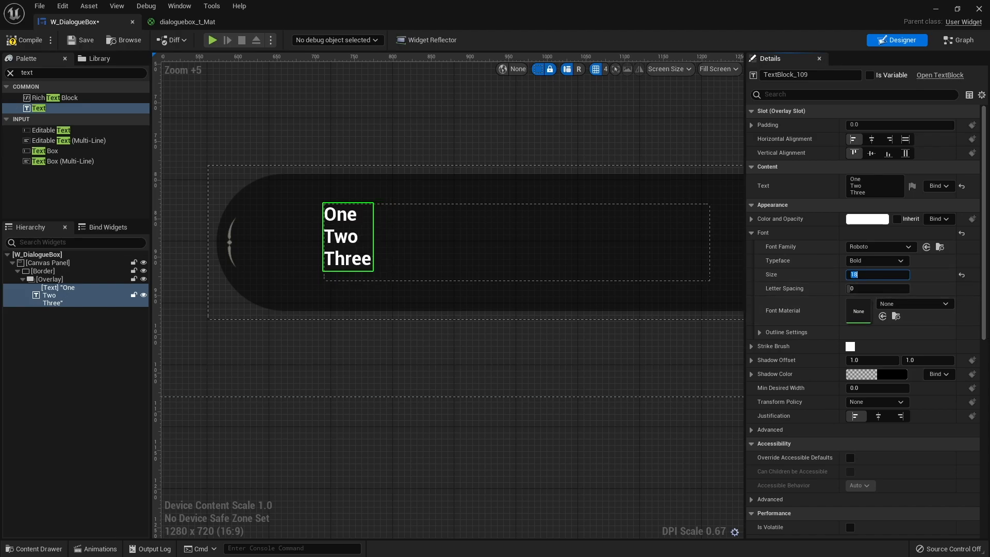
Set the text block's content to "Everything here is part of the specifically curated Claree Collection. Please, take your time looking around!".
right_click_drag(431, 346, 401, 353)
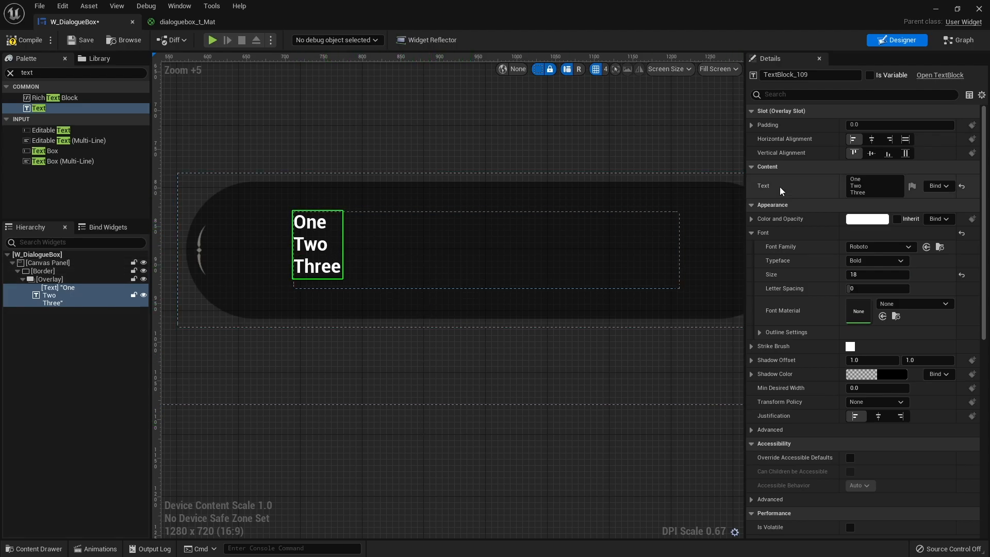
left_click(856, 185)
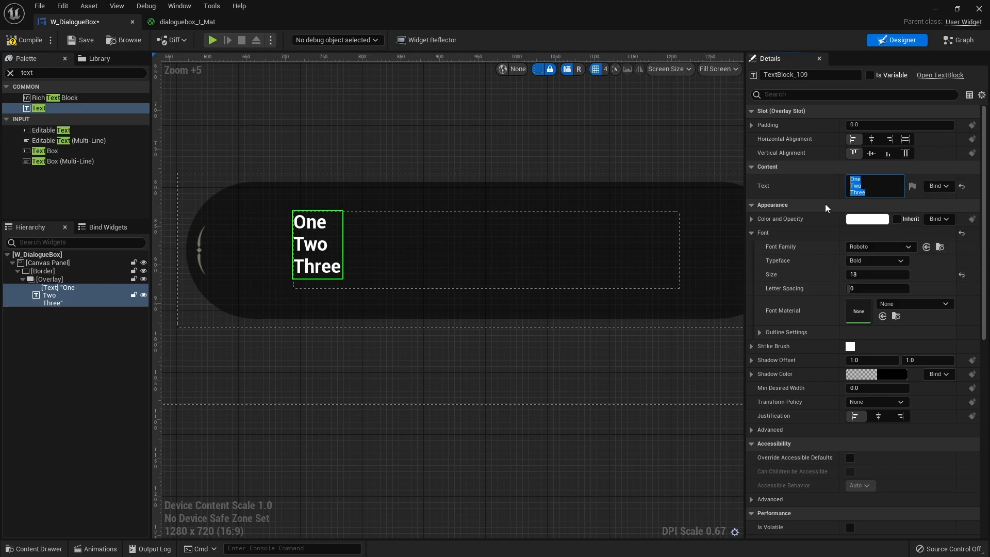
type("Everythin")
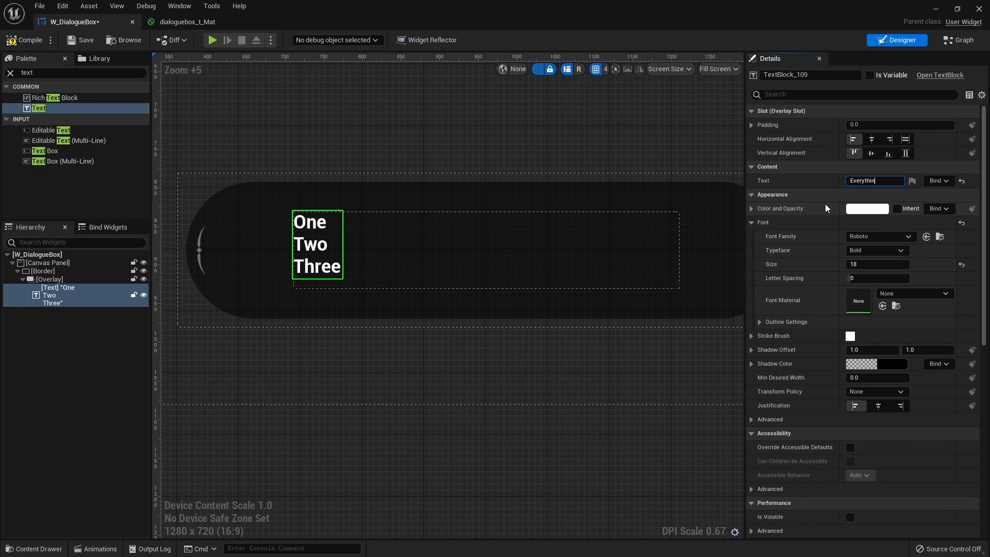
type("g here is part of the specifically curated Claree Collection. Please, take yuou")
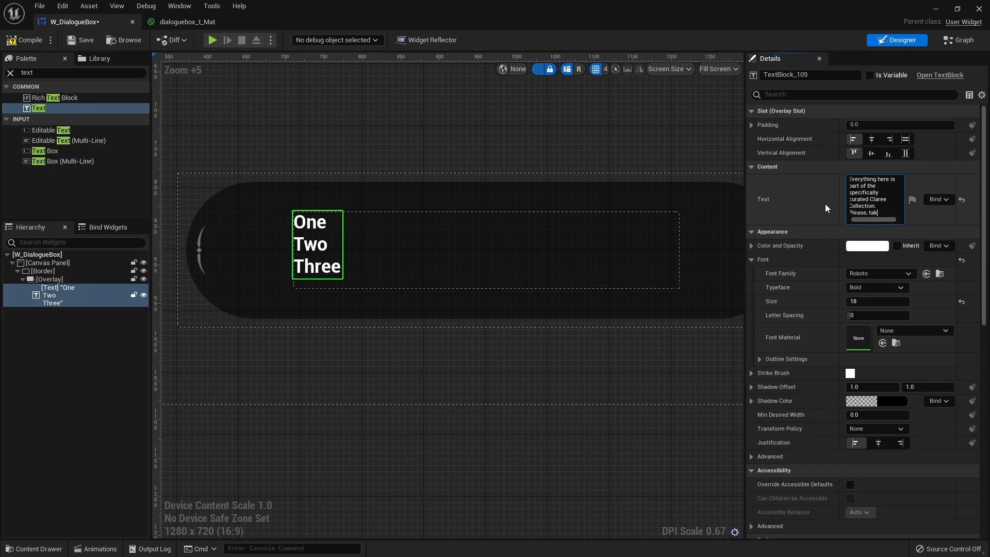
key("BackSpace")
key("BackSpace")
key("BackSpace")
type("our tiume")
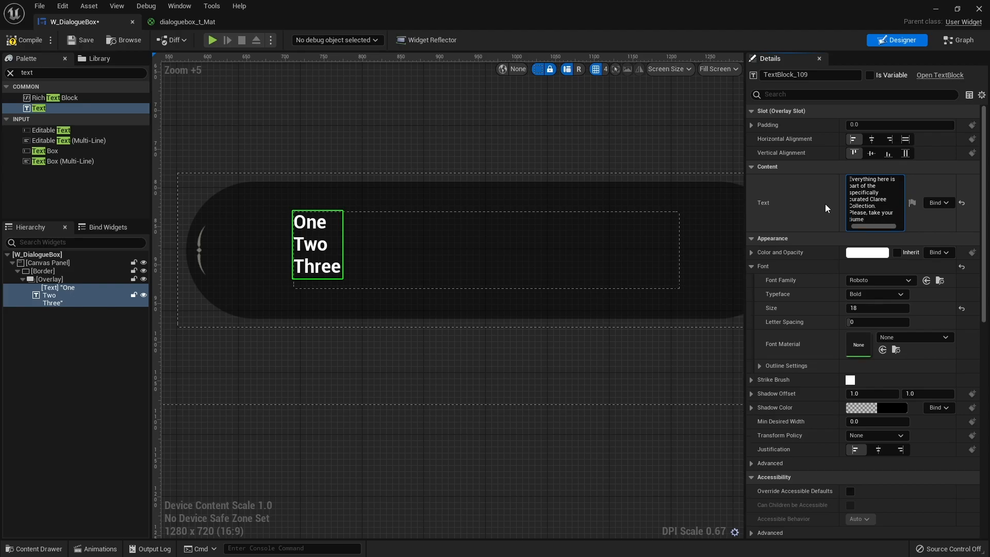
key("BackSpace")
key("BackSpace")
type("looking around!")
key("Return")
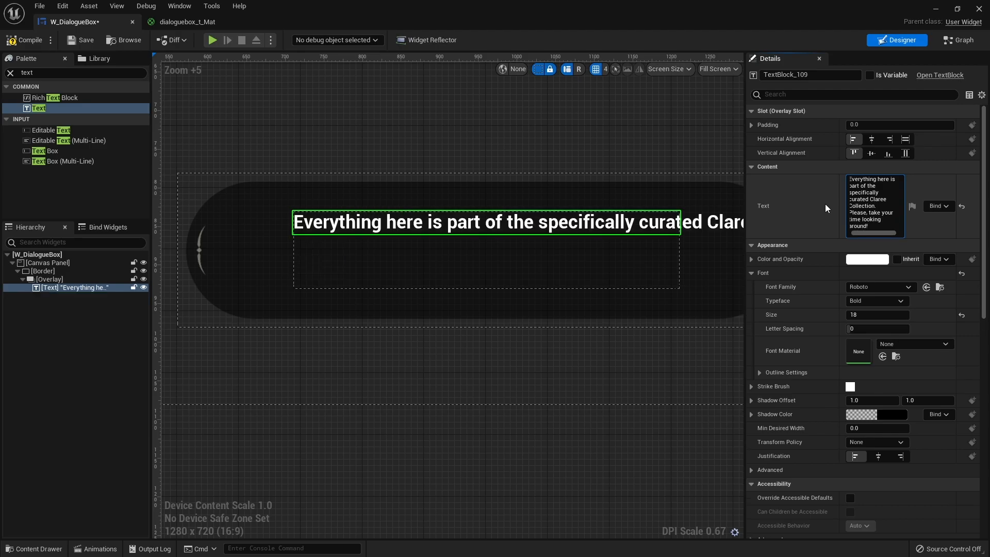
Enable Auto Wrap Text for the dialogue text block.
right_click_drag(515, 246, 505, 269)
scroll(800, 349, "down", 3)
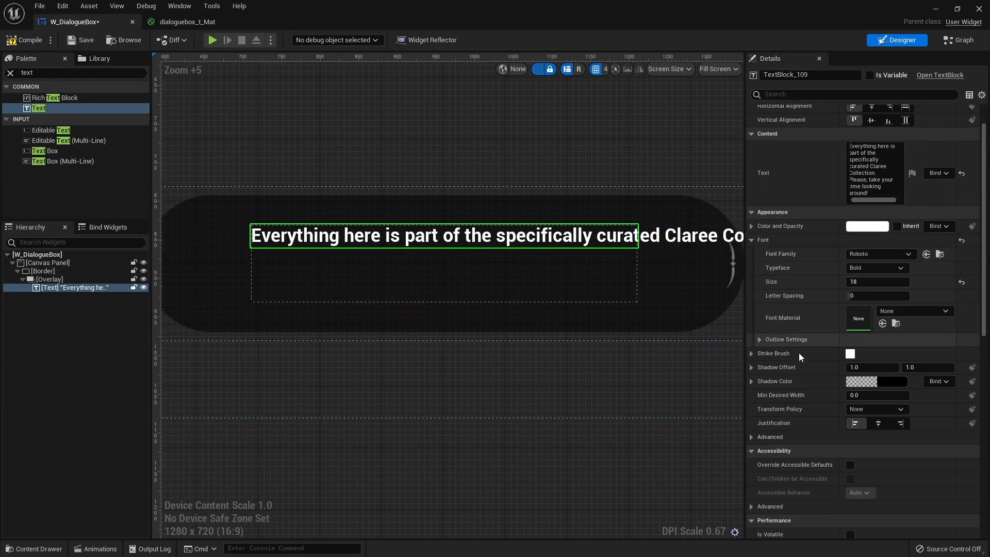
scroll(797, 361, "down", 3)
scroll(778, 351, "down", 1)
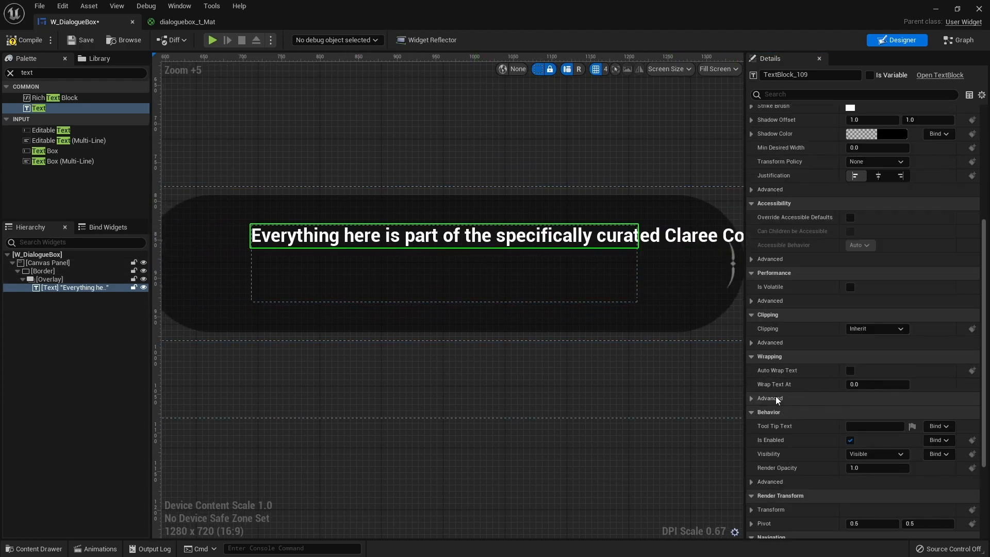
left_click(850, 370)
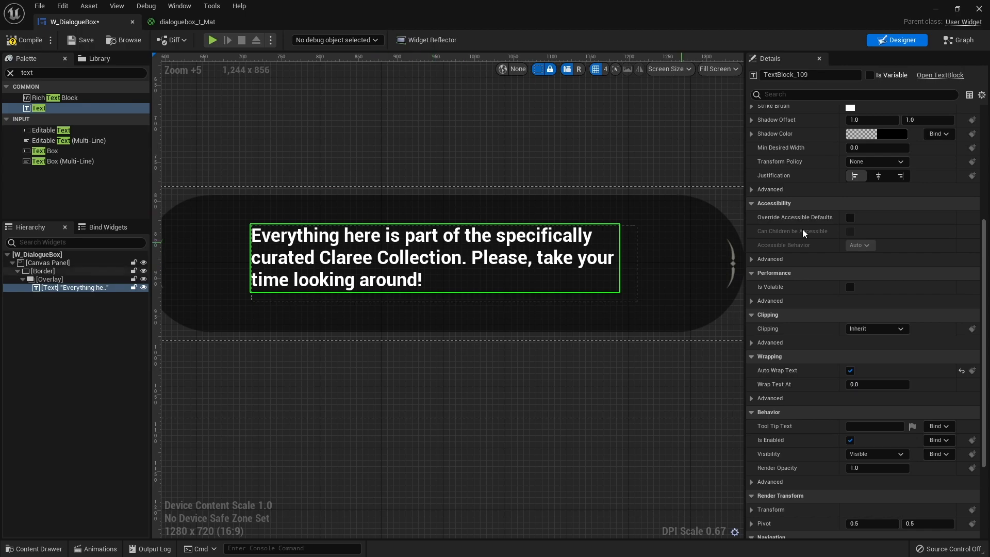
Set the dialogue text's color to a pale cream, hex sRGB FFF8E1FF, and store that color as a saved swatch.
scroll(803, 233, "up", 10)
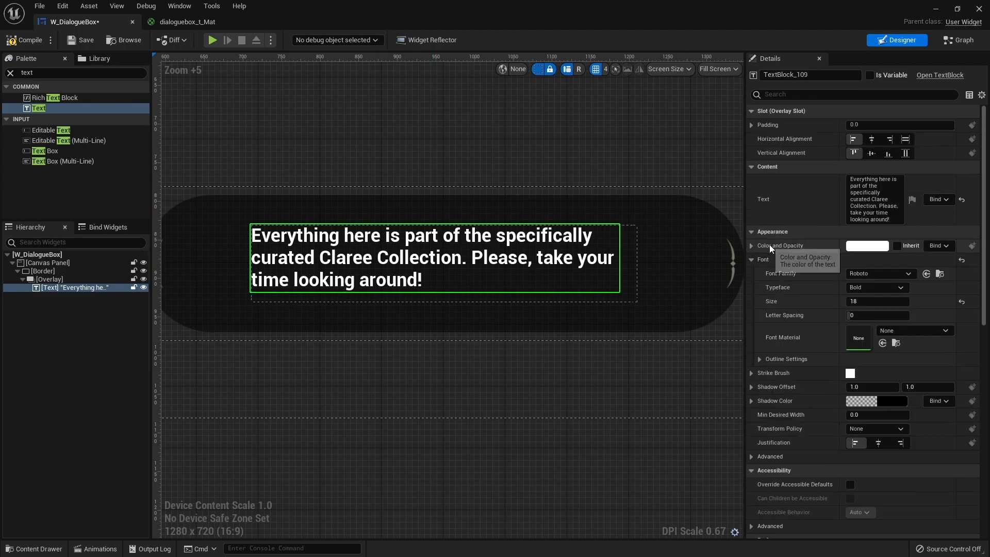
left_click(867, 245)
mouse_move(694, 340)
left_mouse_down()
mouse_move(700, 355)
mouse_move(698, 347)
left_mouse_up()
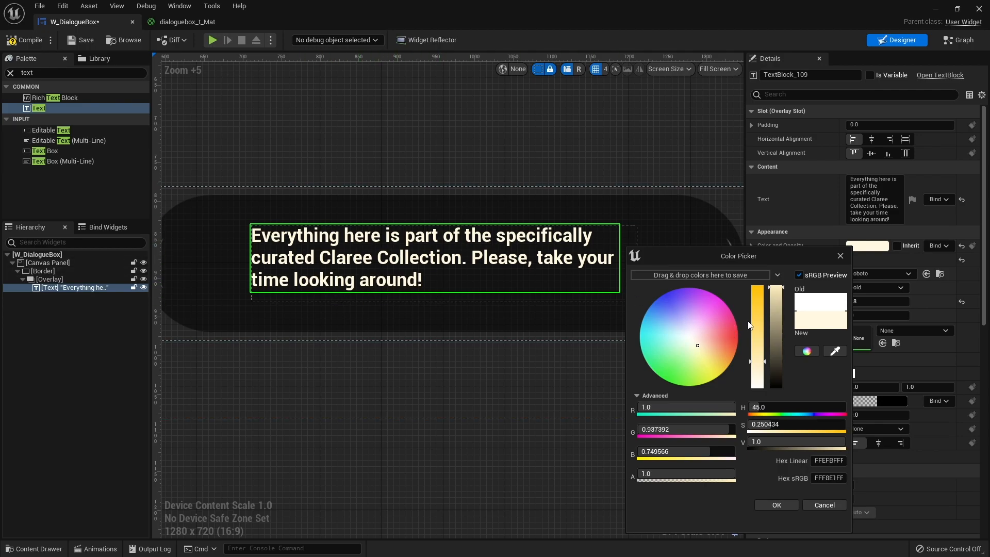
left_click_drag(822, 316, 693, 276)
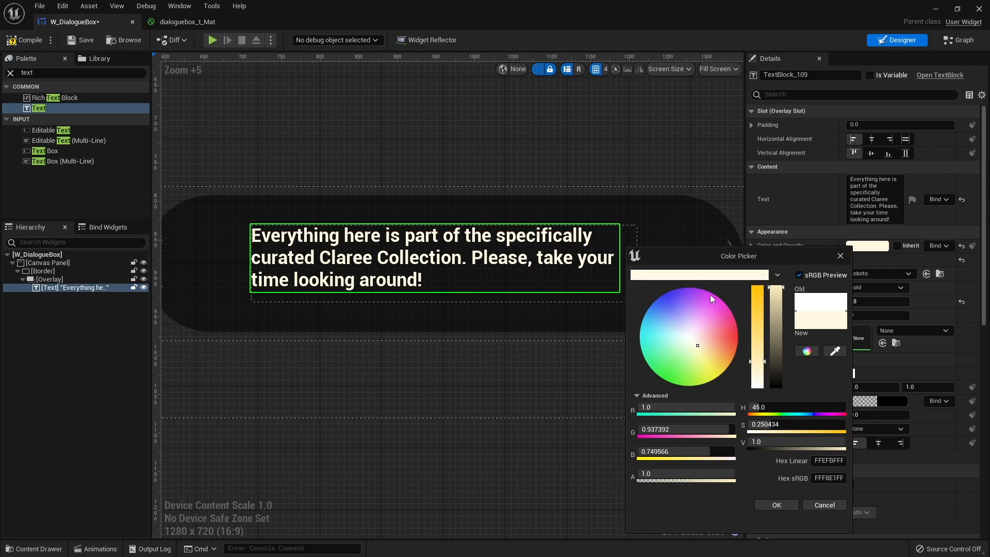
left_click(785, 503)
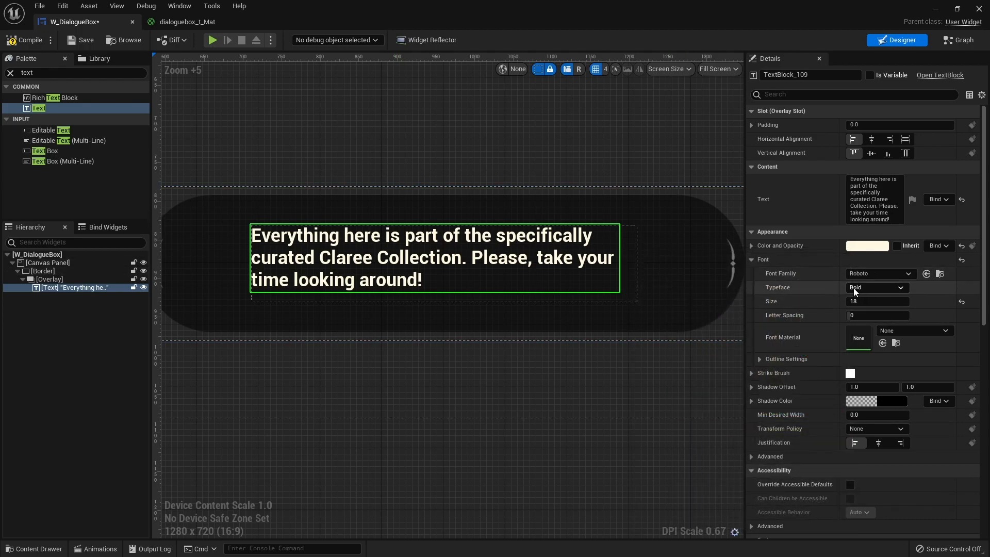
Set the dialogue text's typeface to Bold Italic.
left_click(867, 289)
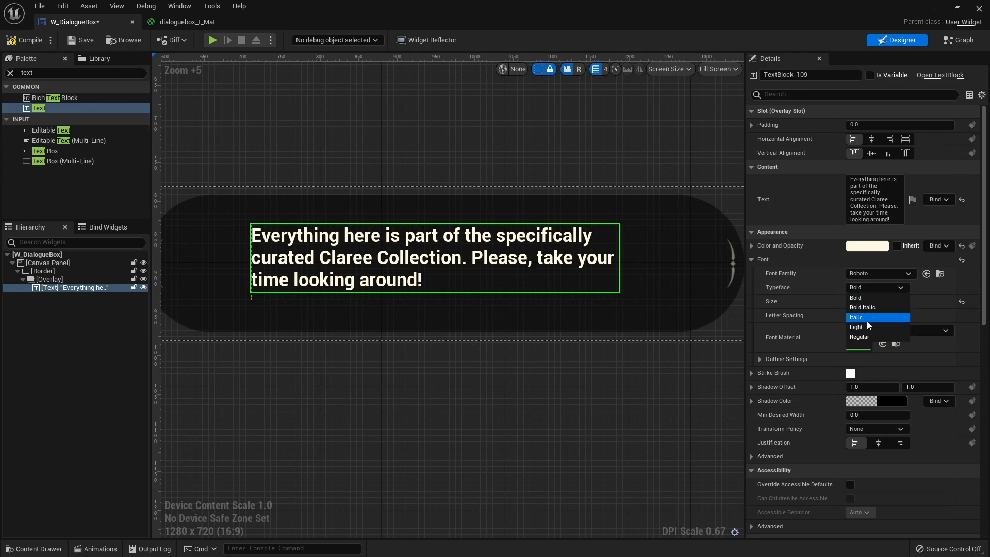
left_click(861, 316)
left_click(861, 286)
left_click(861, 307)
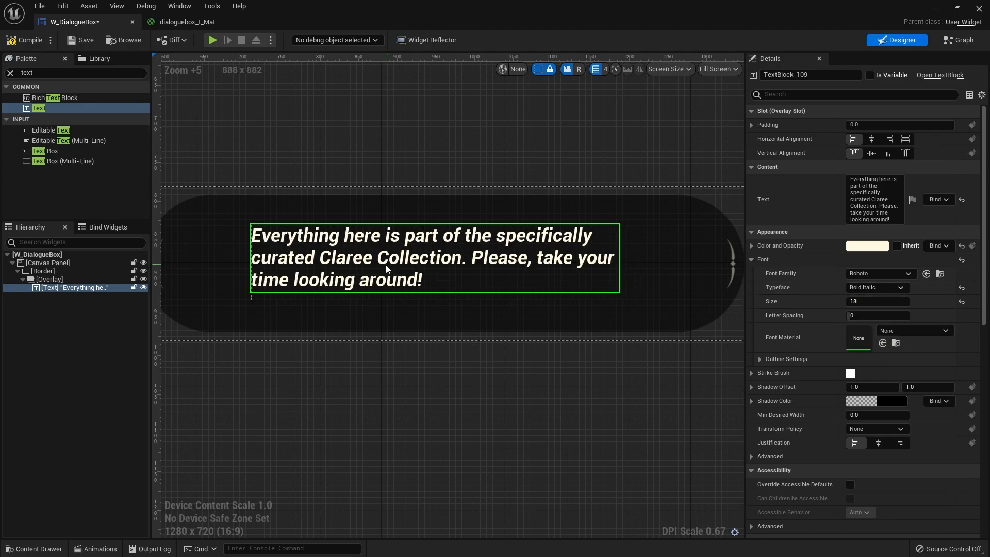
Rename the dialogue text block as TXT_DialogueContent and make it a variable.
left_click(504, 394)
right_click_drag(503, 393, 504, 364)
right_click_drag(383, 406, 455, 409)
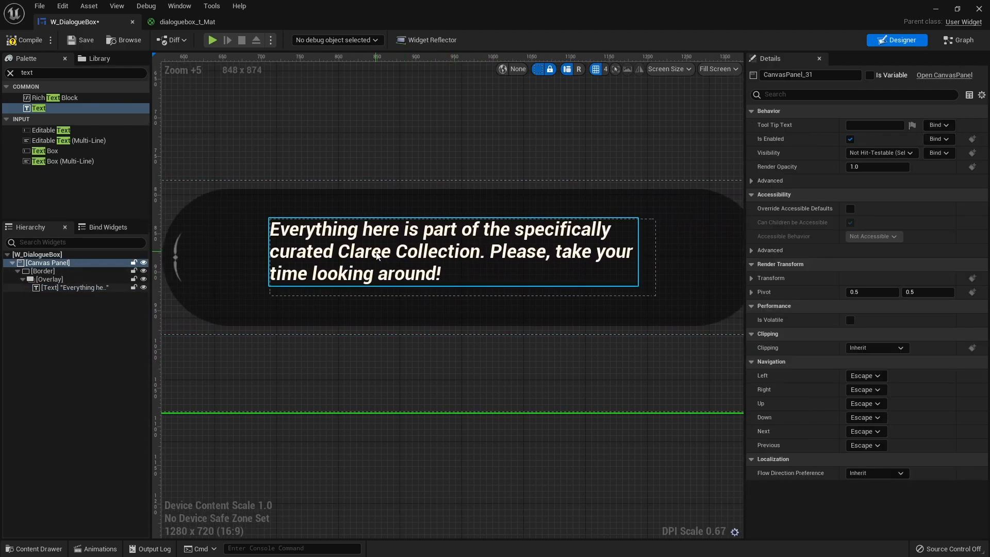
left_click(376, 255)
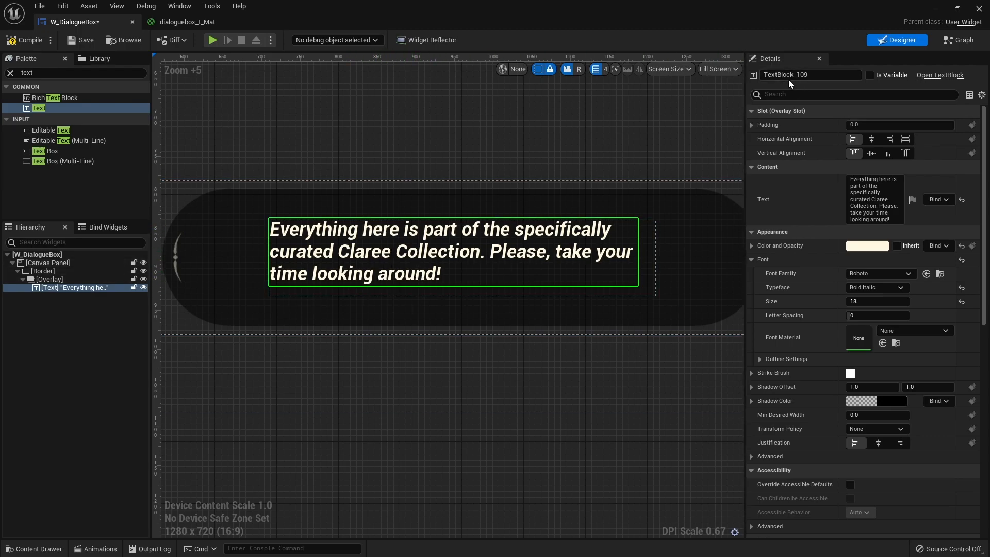
left_click(804, 75)
type("T")
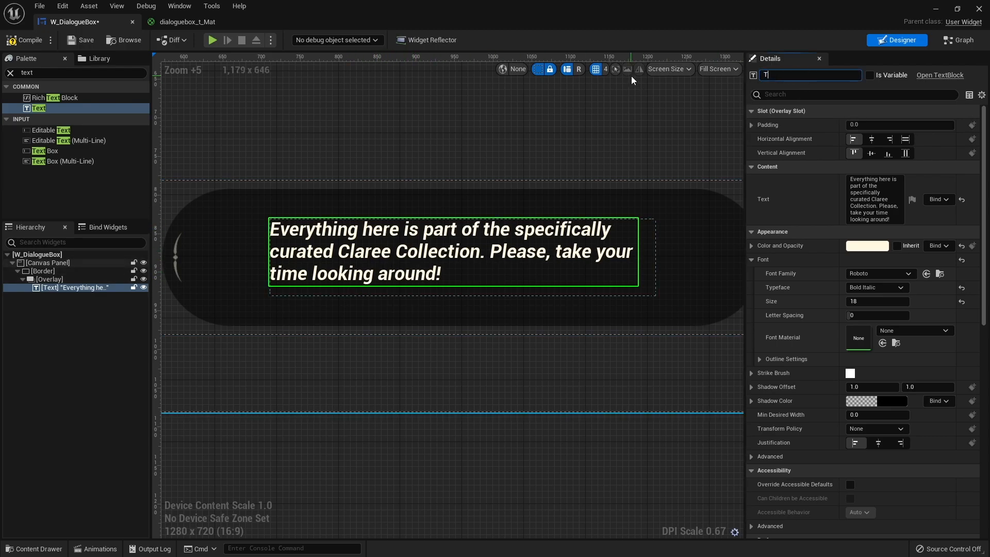
type("XT_Di")
type("al;o")
key("Return")
left_click(870, 76)
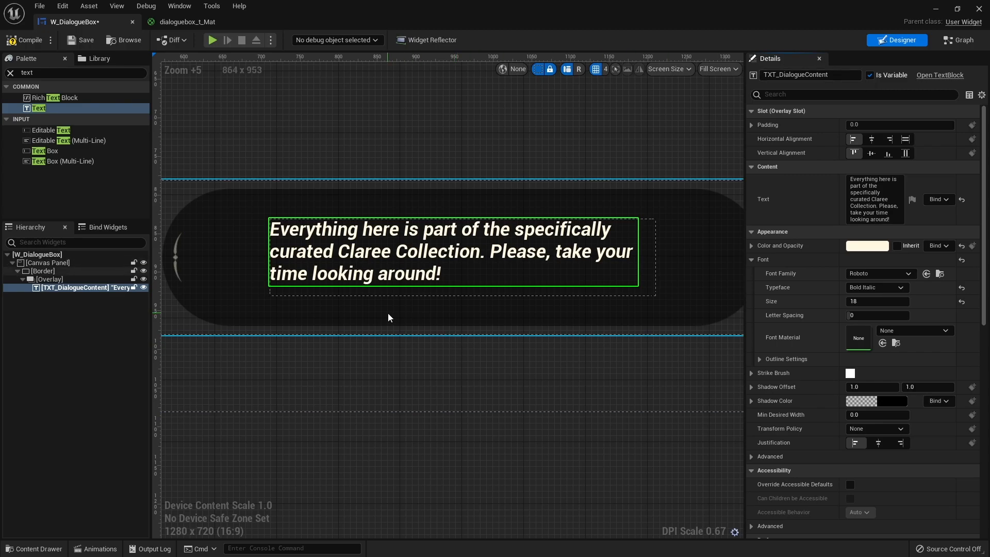
Add a second Text widget to the Overlay, beneath TXT_DialogueContent in the hierarchy.
right_click_drag(320, 309, 388, 330)
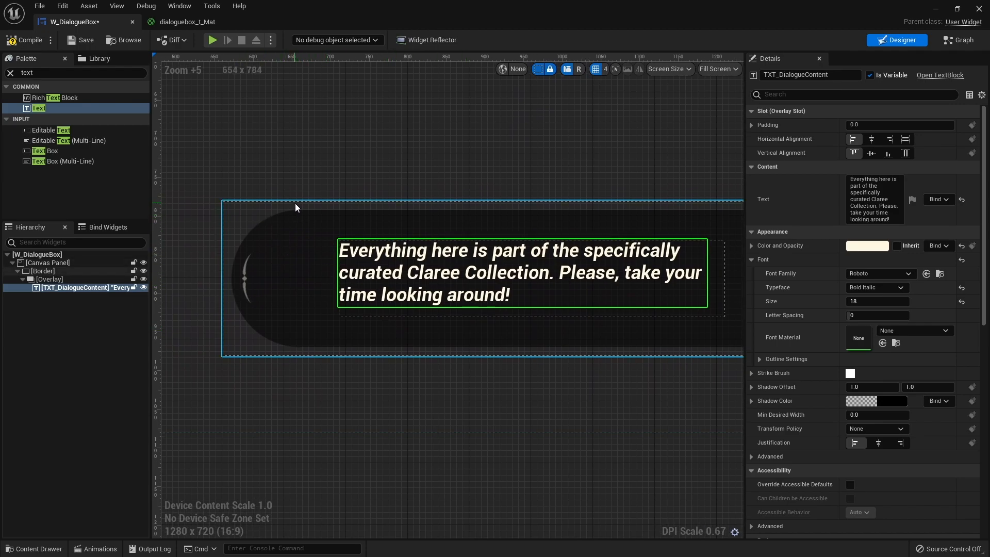
left_click(99, 327)
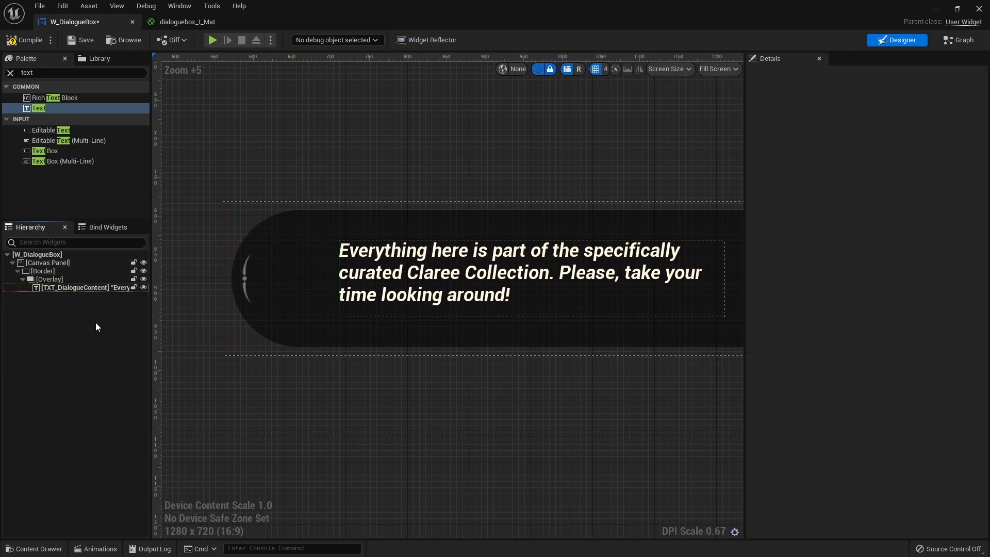
left_click_drag(39, 108, 61, 296)
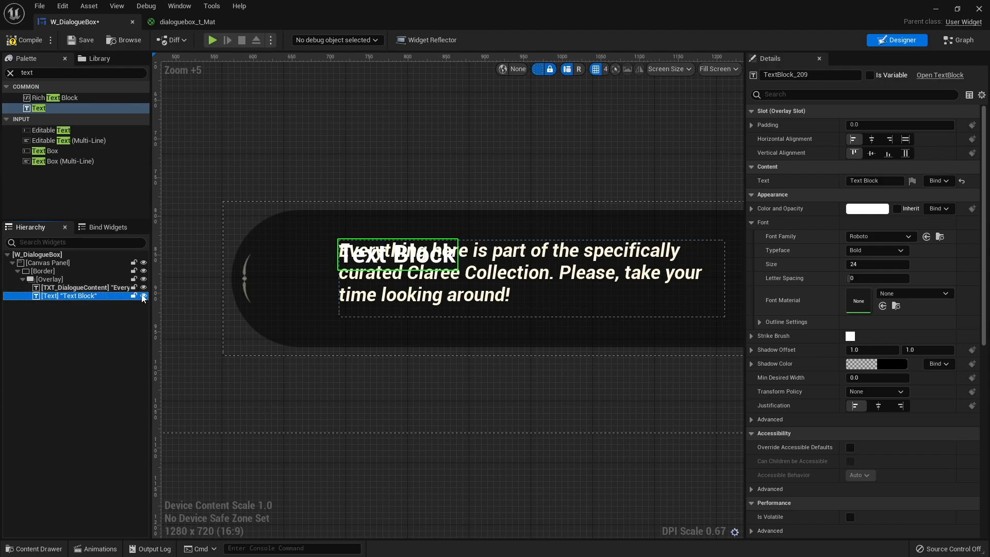
Copy the font settings of TXT_DialogueContent onto the new text block.
left_click(94, 287)
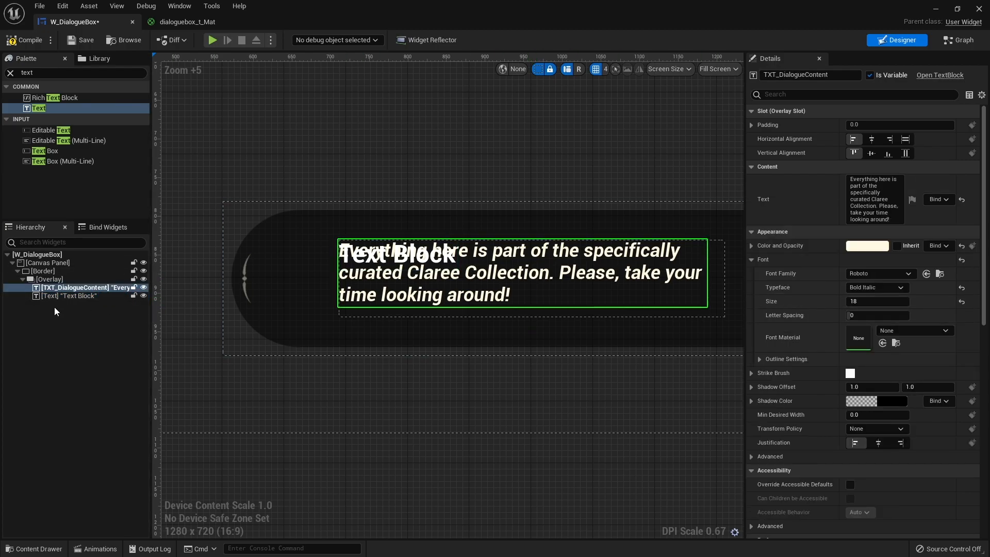
right_click(799, 260)
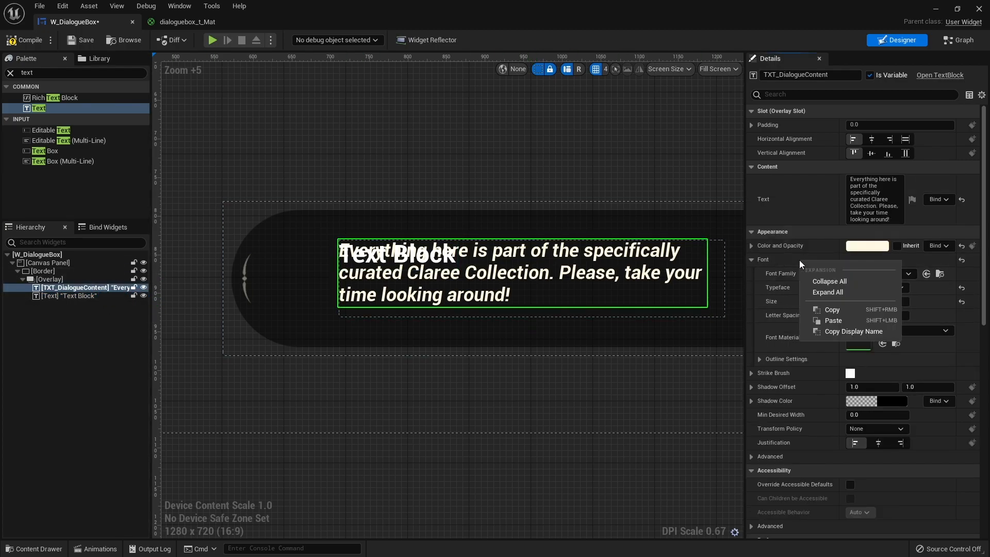
left_click(825, 309)
left_click(65, 295)
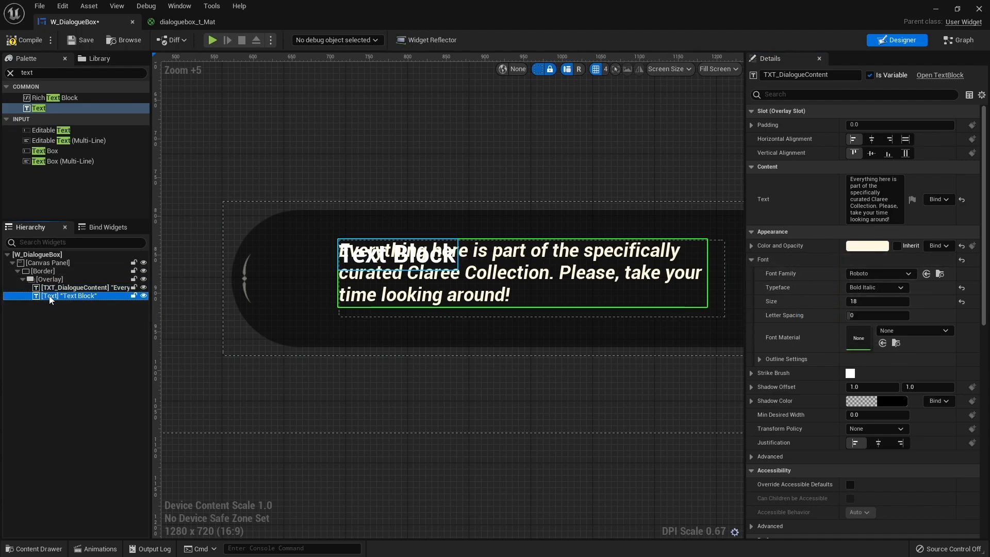
right_click(810, 223)
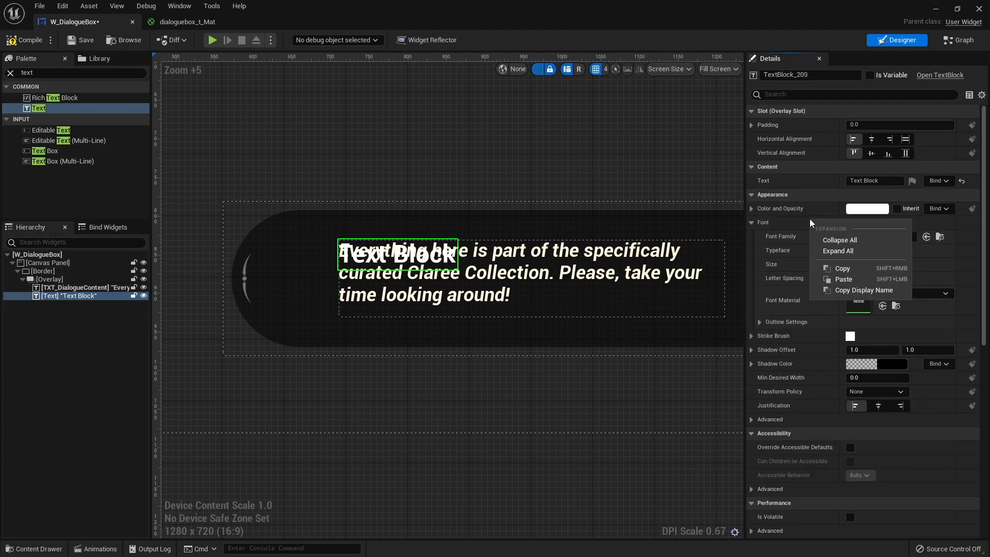
left_click(844, 279)
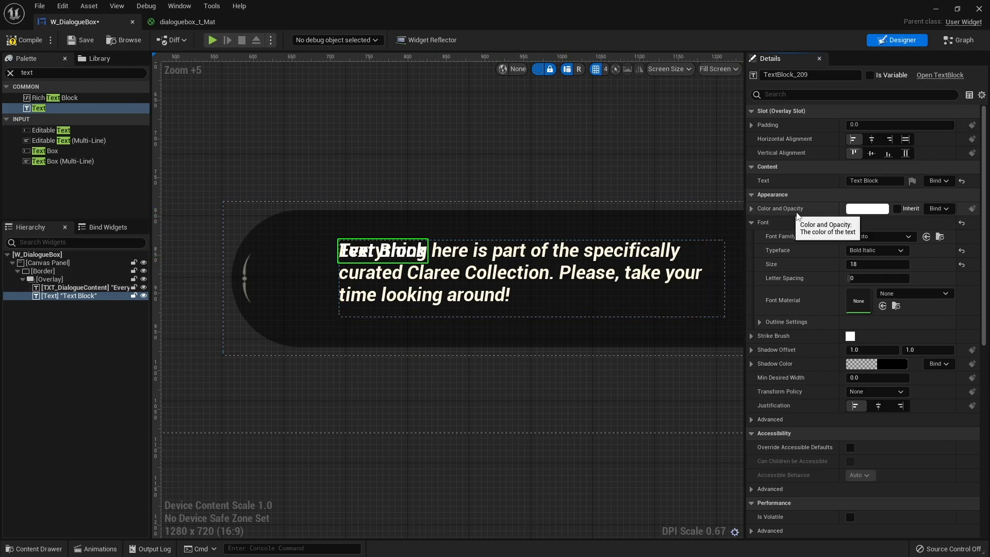
Apply the saved pale cream color to the new text block.
left_click(867, 209)
left_click(716, 242)
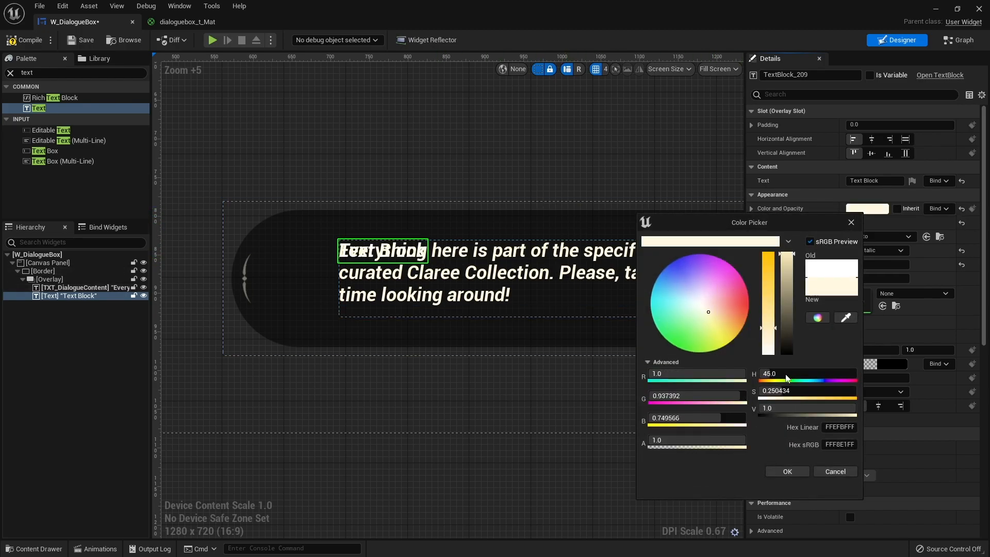
left_click(788, 471)
Move the new text block up and left with a render translation of -58 in X and -46 in Y.
scroll(817, 324, "down", 14)
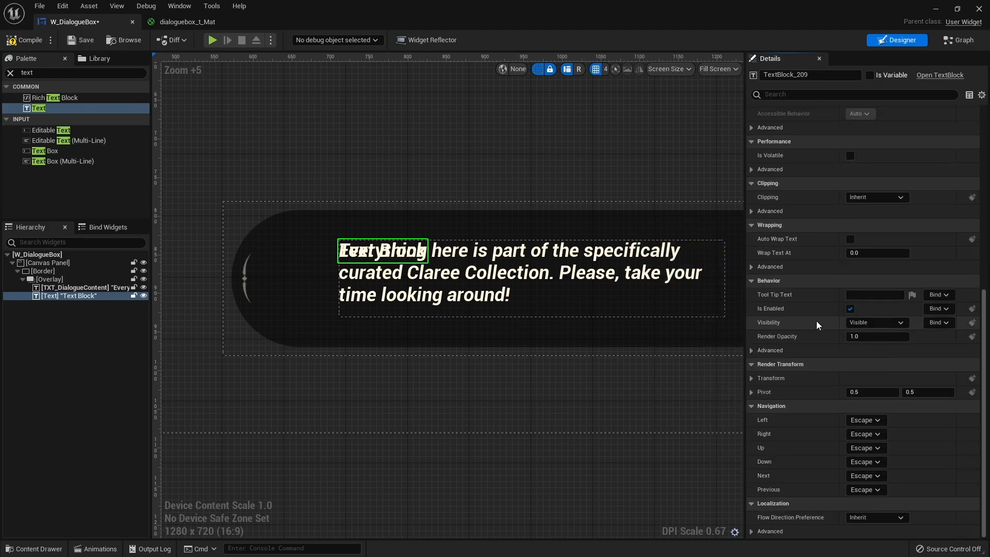
left_click(751, 380)
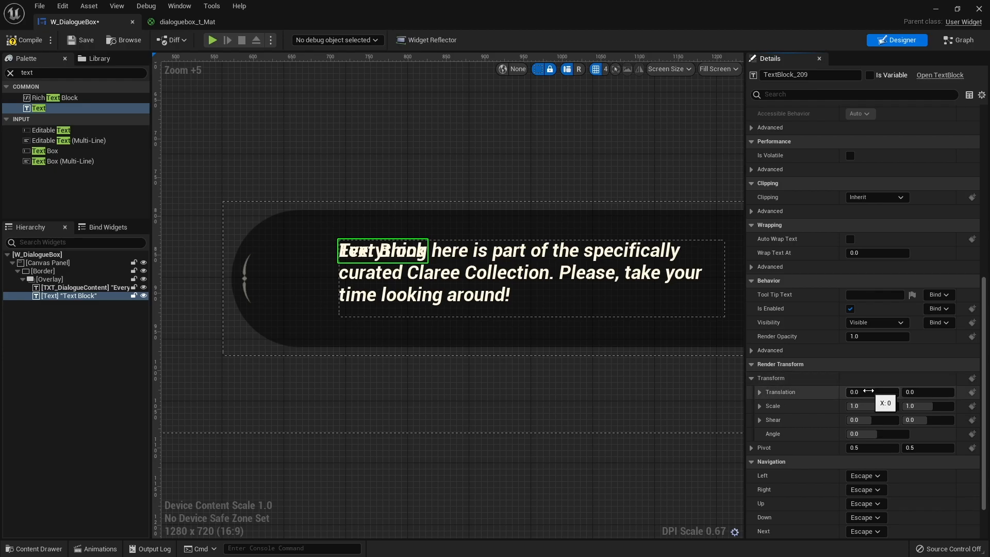
left_click_drag(872, 391, 842, 392)
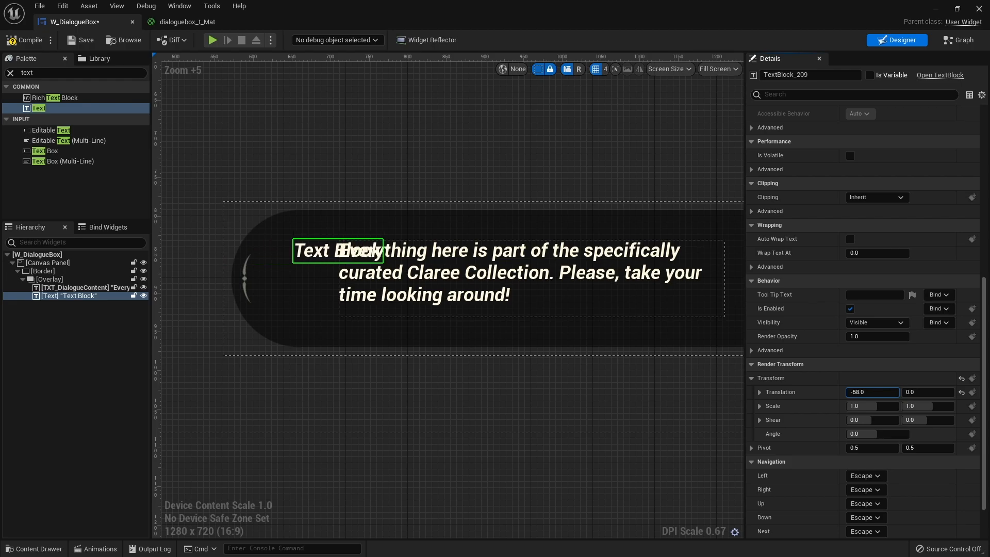
left_click_drag(929, 391, 906, 392)
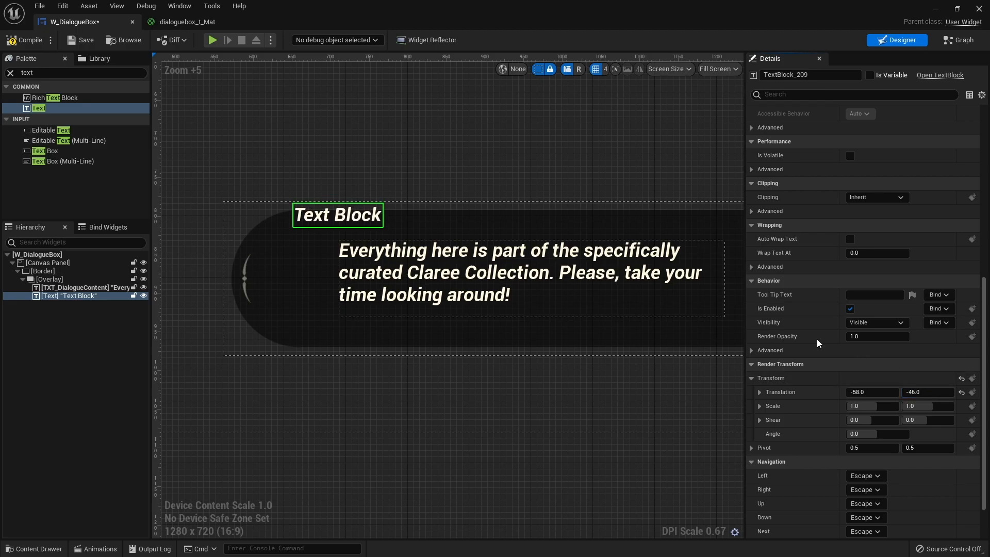
Set the new text block's content to "Claree".
scroll(814, 324, "up", 5)
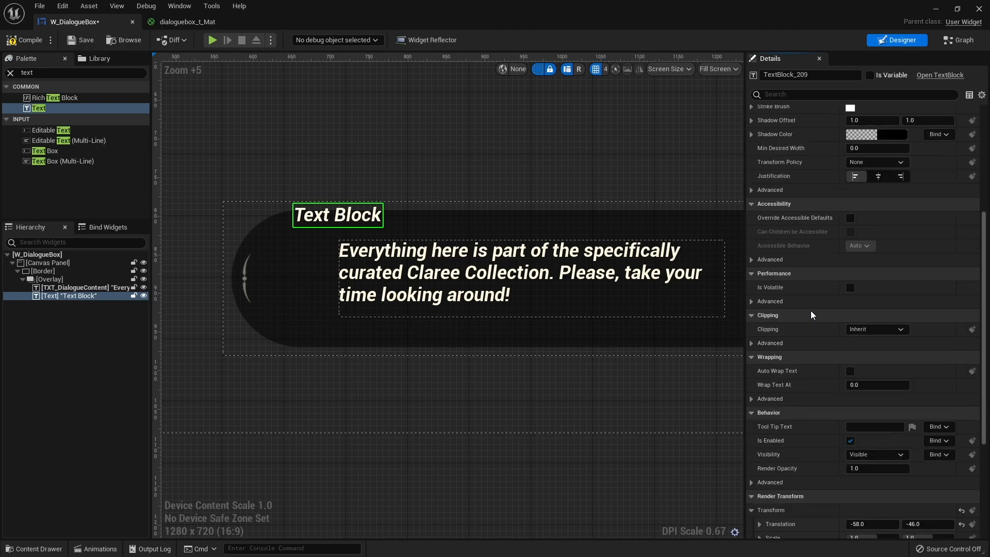
scroll(812, 314, "up", 9)
left_click(880, 180)
key("ctrl+a")
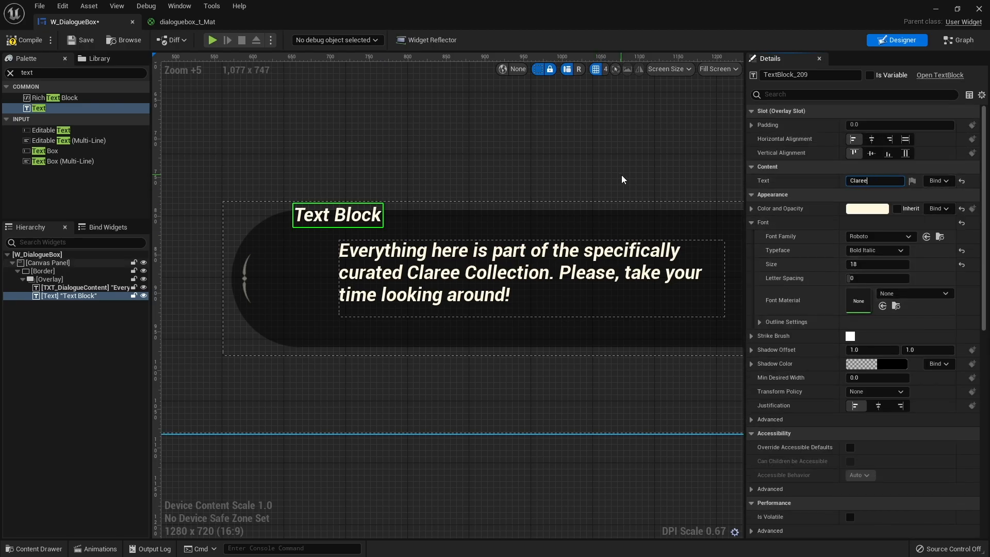
key("Return")
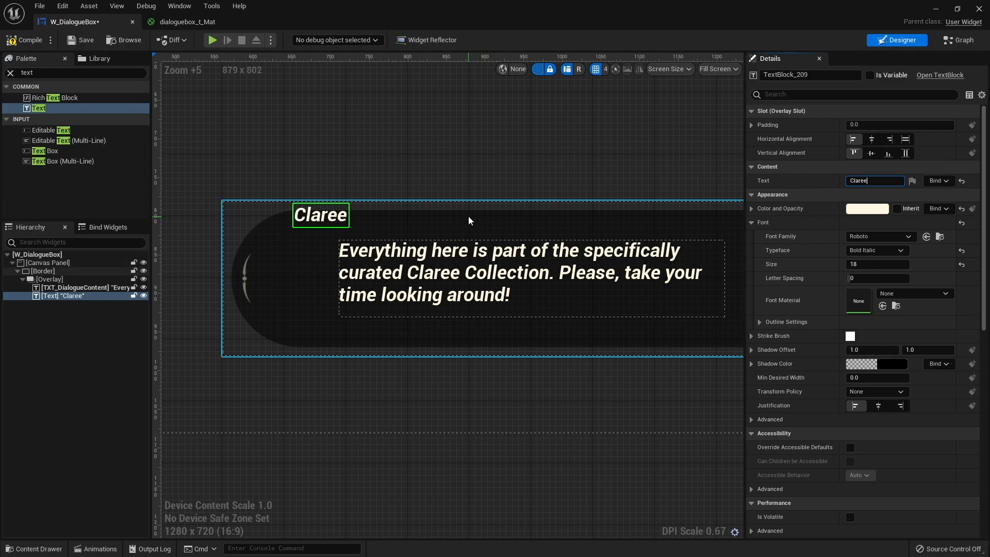
Adjust the "Claree" text block's render translation to -47 in X and -55 in Y.
scroll(813, 409, "down", 5)
scroll(812, 412, "down", 3)
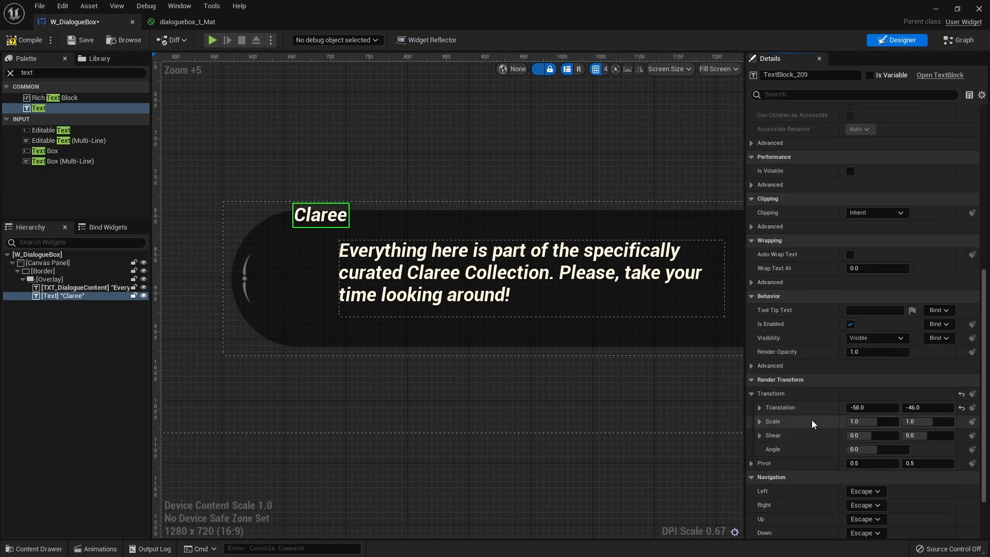
left_click_drag(918, 407, 913, 408)
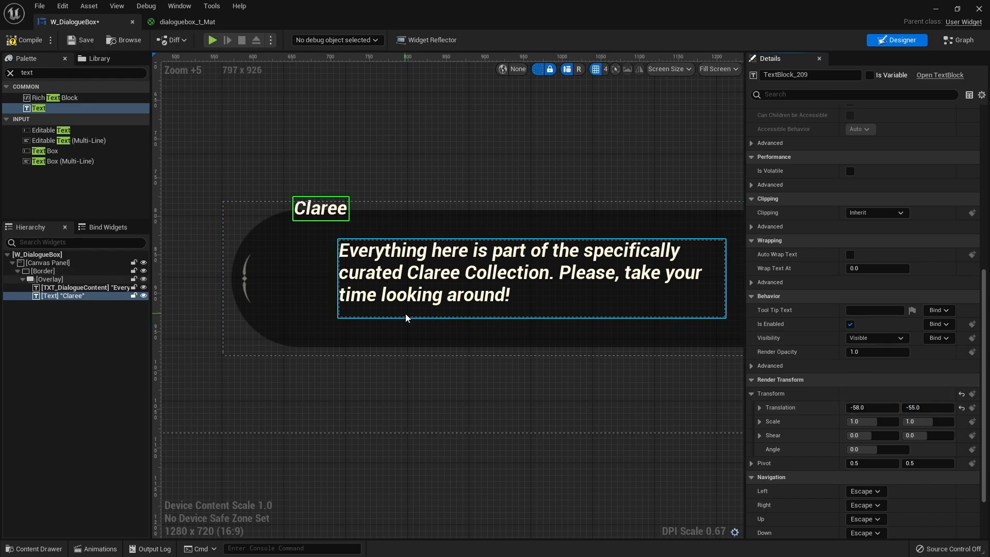
left_click_drag(876, 407, 881, 408)
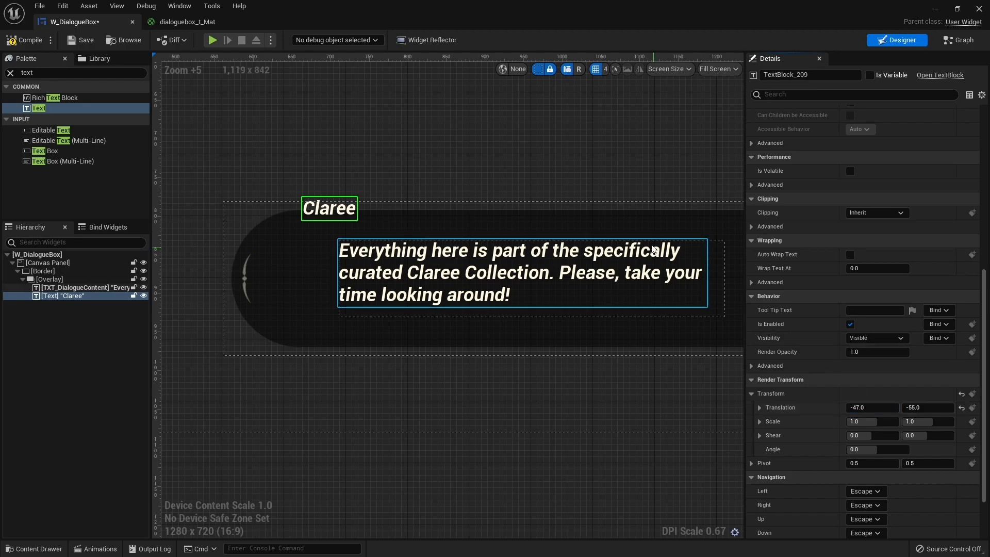
Rename the "Claree" text block as TXT_Name and make it a variable.
right_click_drag(624, 207, 551, 223)
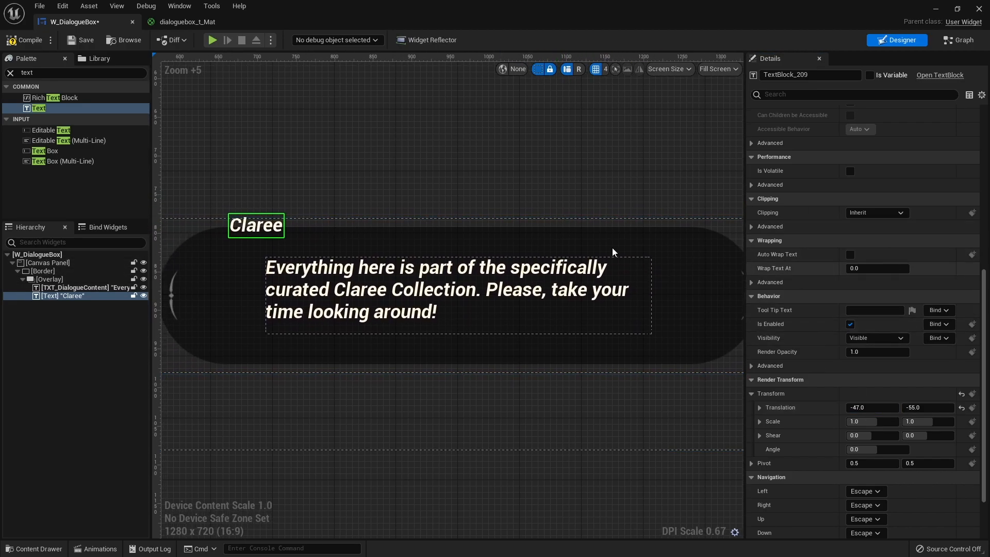
left_click(824, 76)
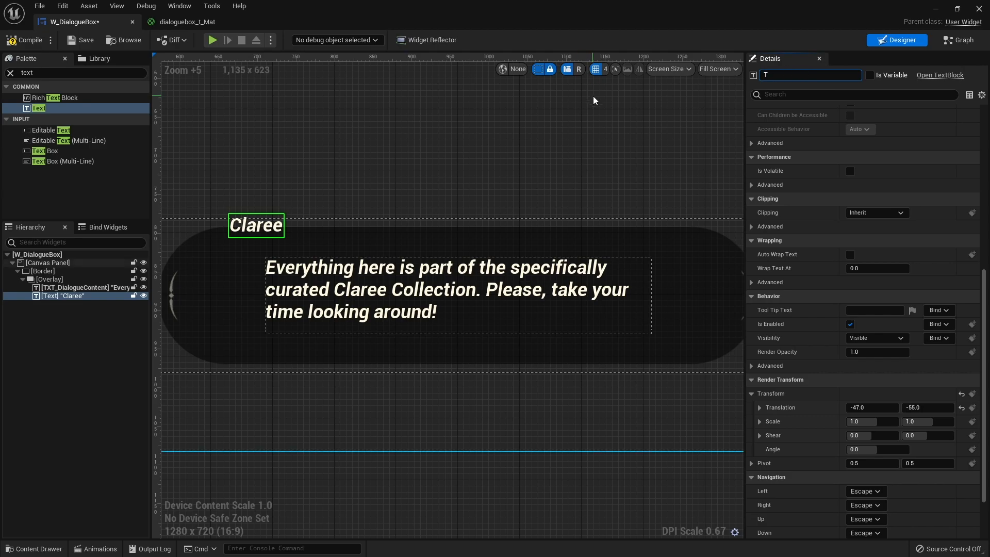
key("Return")
left_click(875, 77)
right_click_drag(590, 389, 462, 339)
scroll(506, 334, "down", 3)
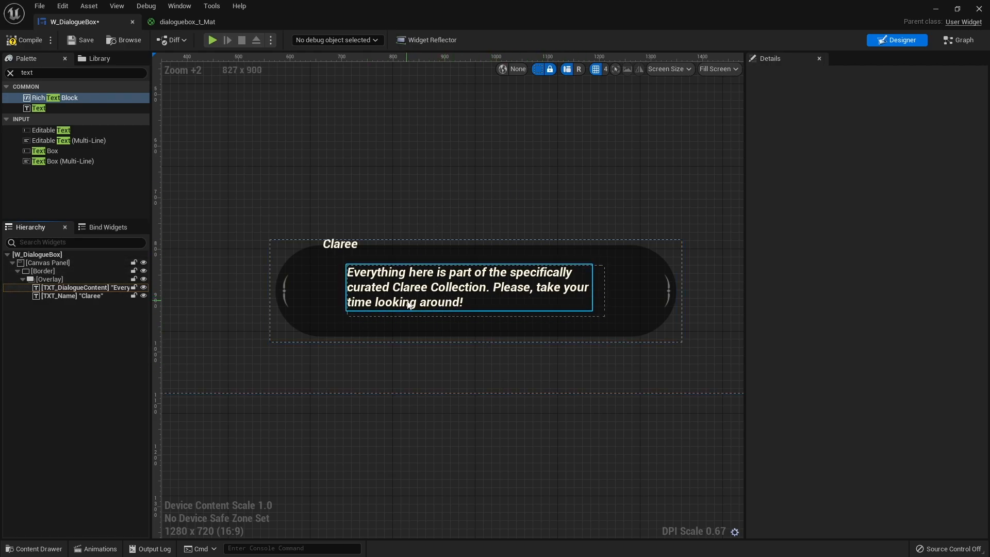
left_click(545, 278)
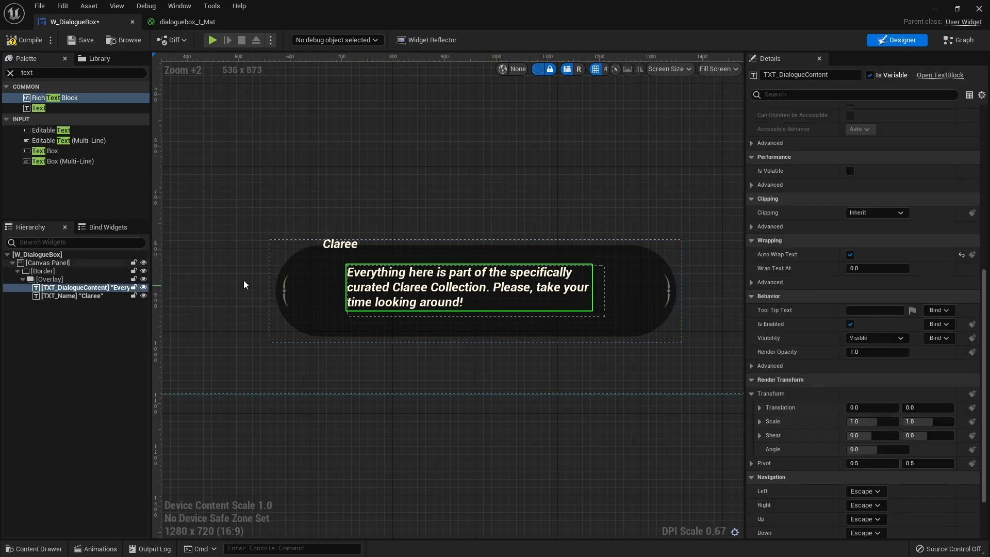
left_click(107, 100)
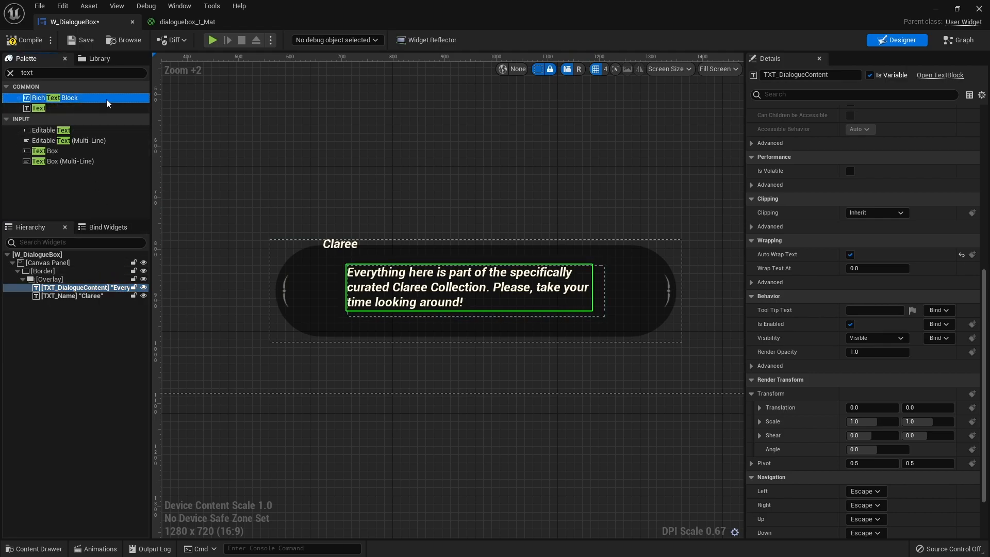
right_click(81, 287)
mouse_move(129, 385)
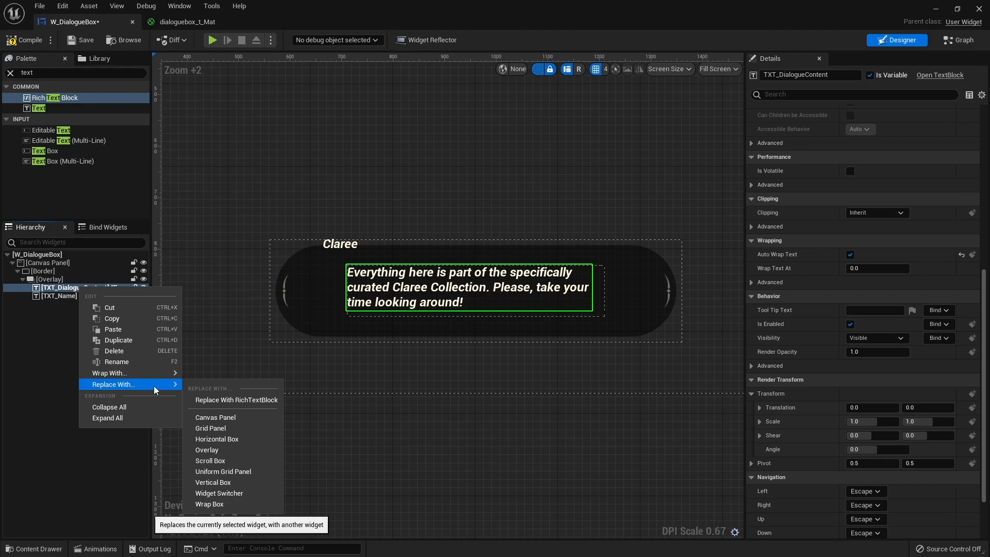
left_click(224, 401)
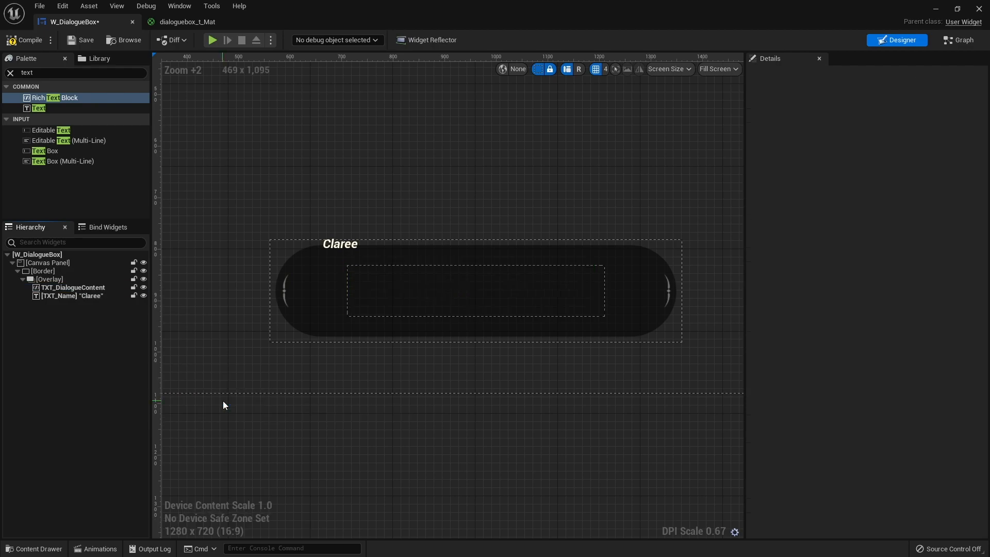
left_click(105, 288)
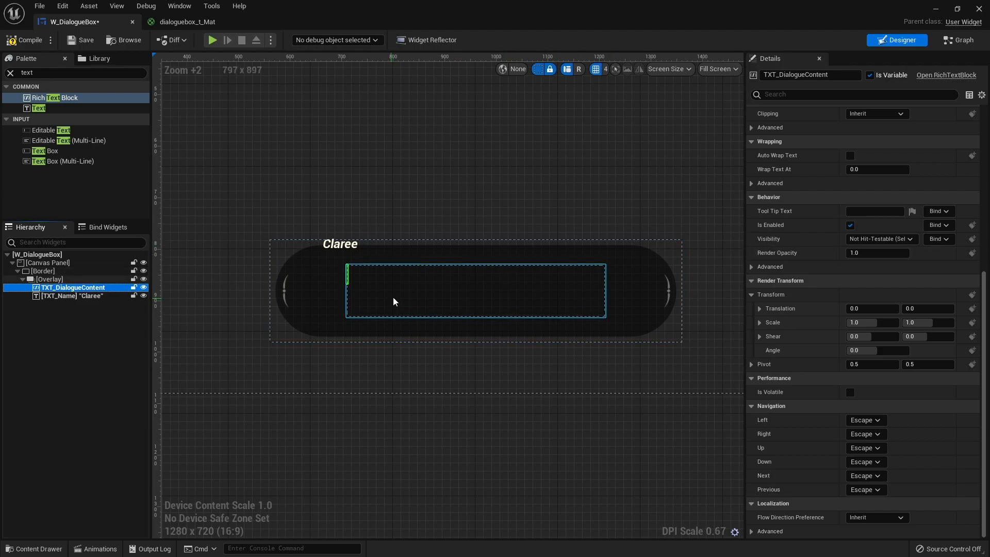
scroll(417, 335, "up", 2)
scroll(439, 342, "down", 2)
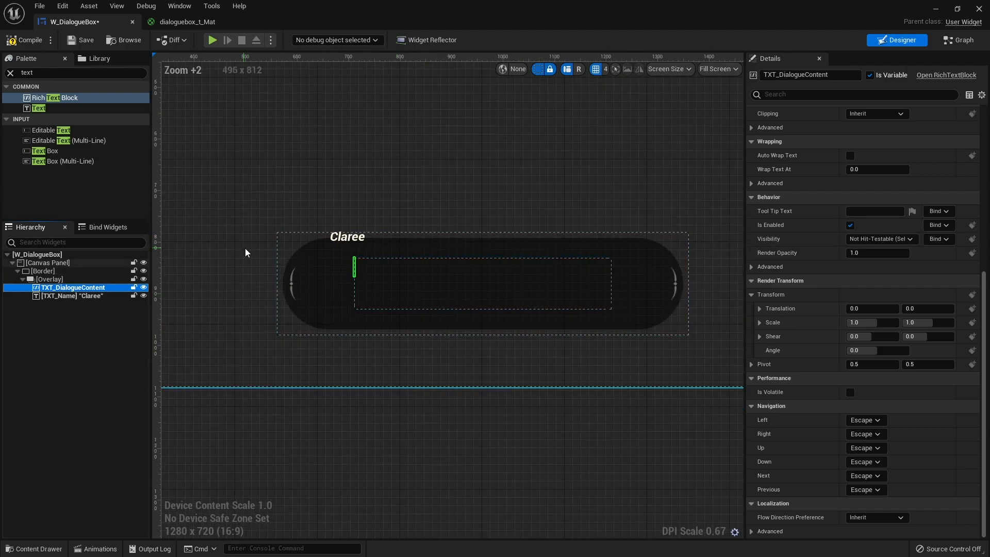
key("ctrl+z")
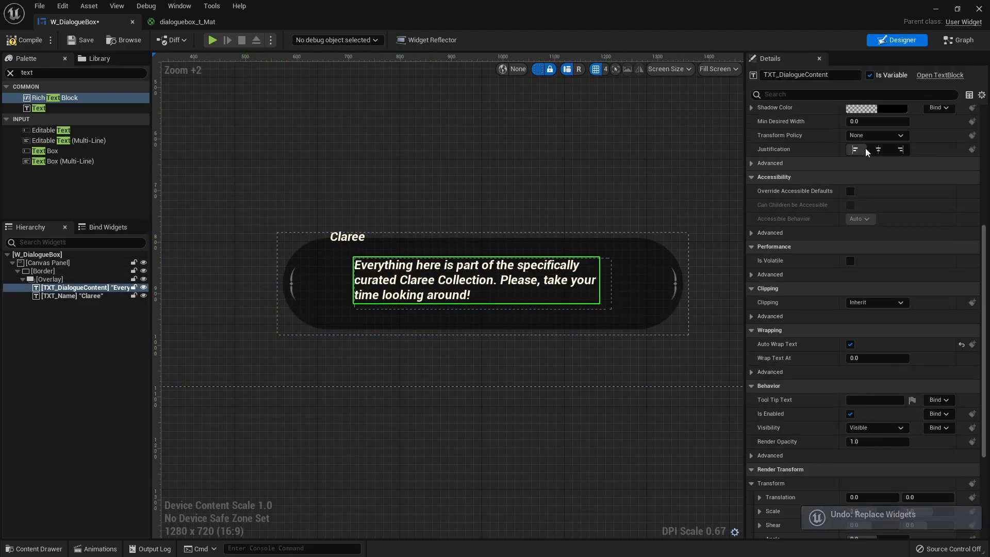
Copy the dialogue sentence from TXT_DialogueContent, and replace that text block with a RichTextBlock.
scroll(867, 151, "up", 5)
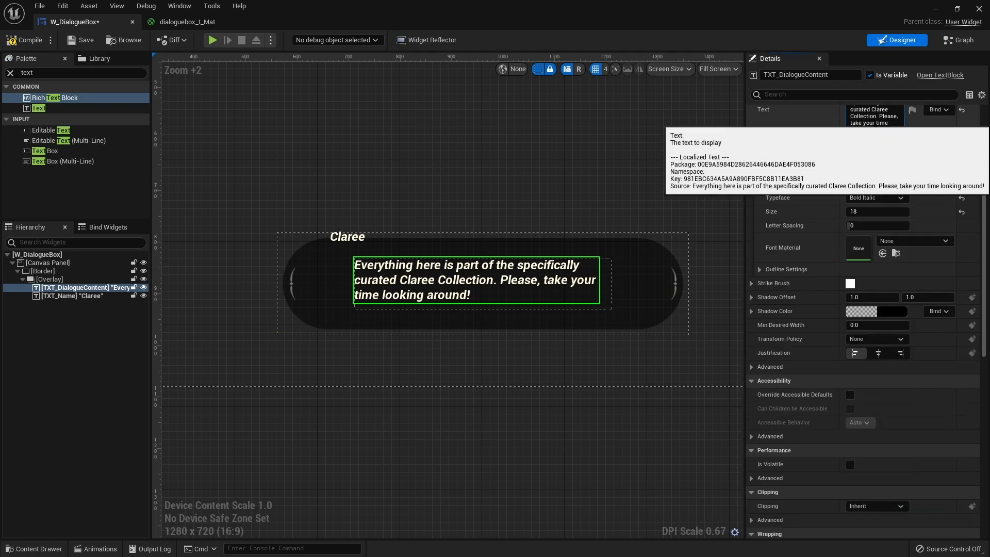
left_click(876, 122)
key("ctrl+c")
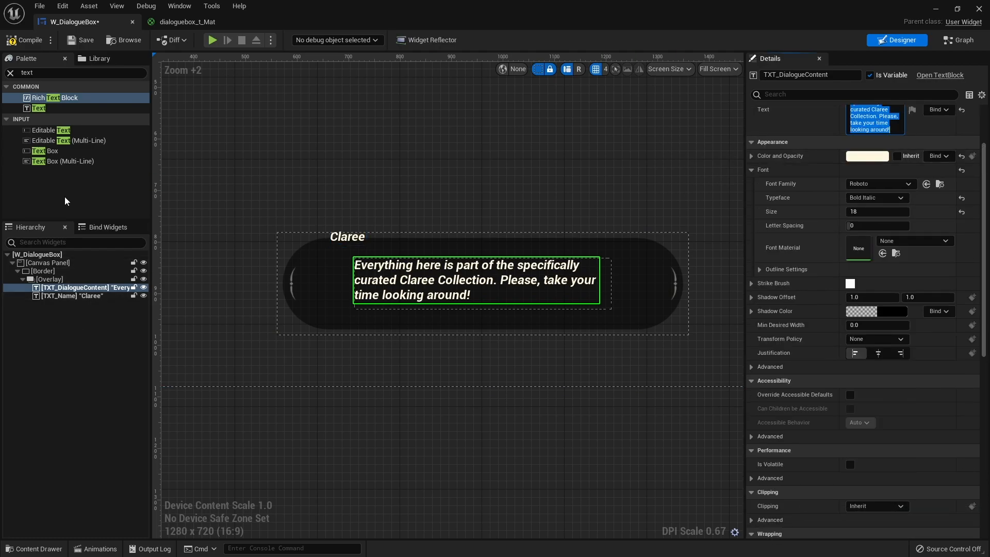
right_click(88, 287)
mouse_move(157, 386)
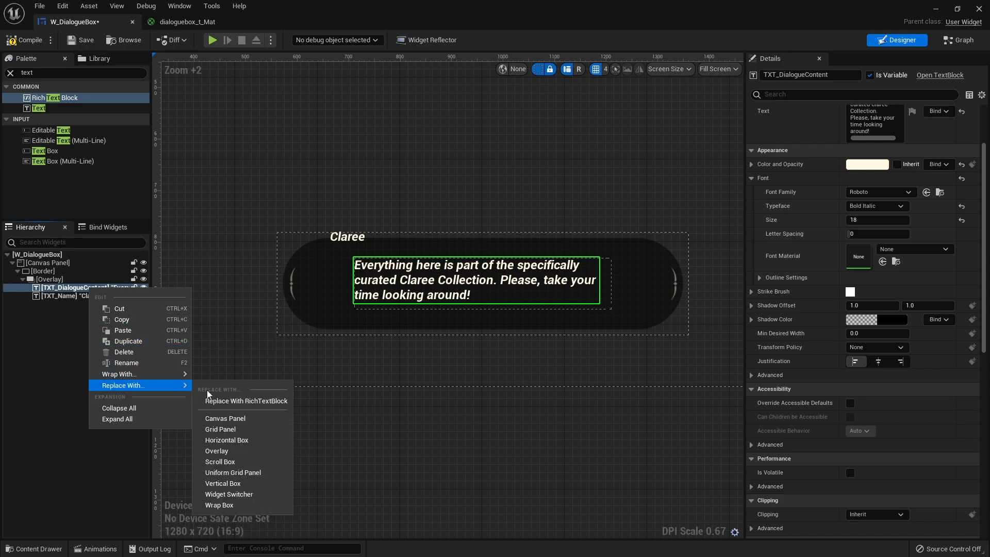
left_click(246, 401)
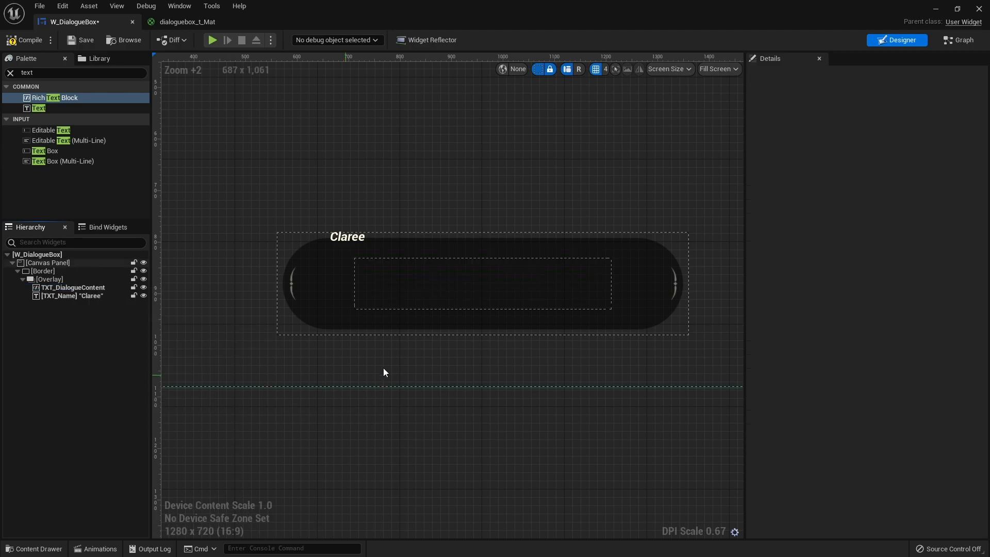
Paste the copied dialogue sentence as the text content of the rich text block TXT_DialogueContent.
left_click(84, 290)
scroll(860, 206, "up", 1)
left_click(860, 155)
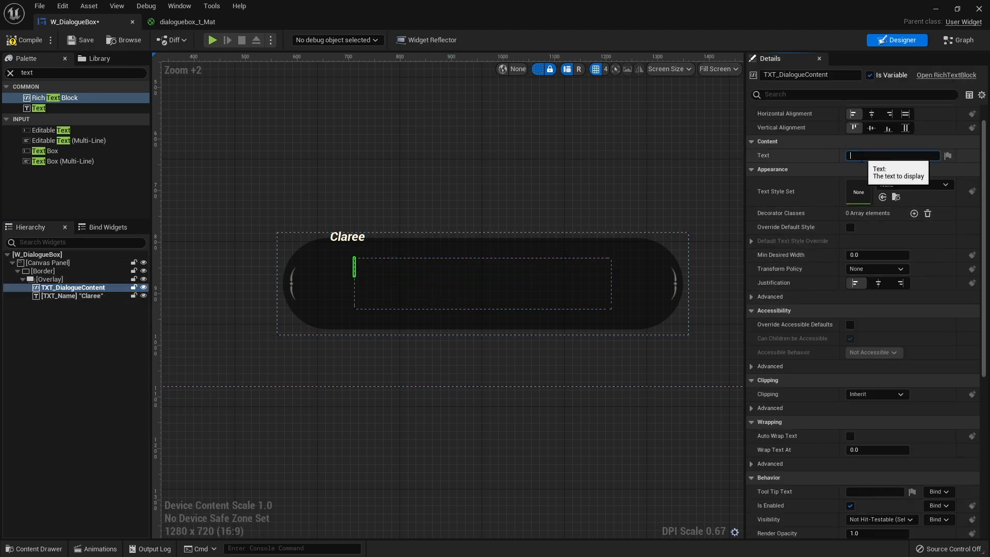
key("ctrl+v")
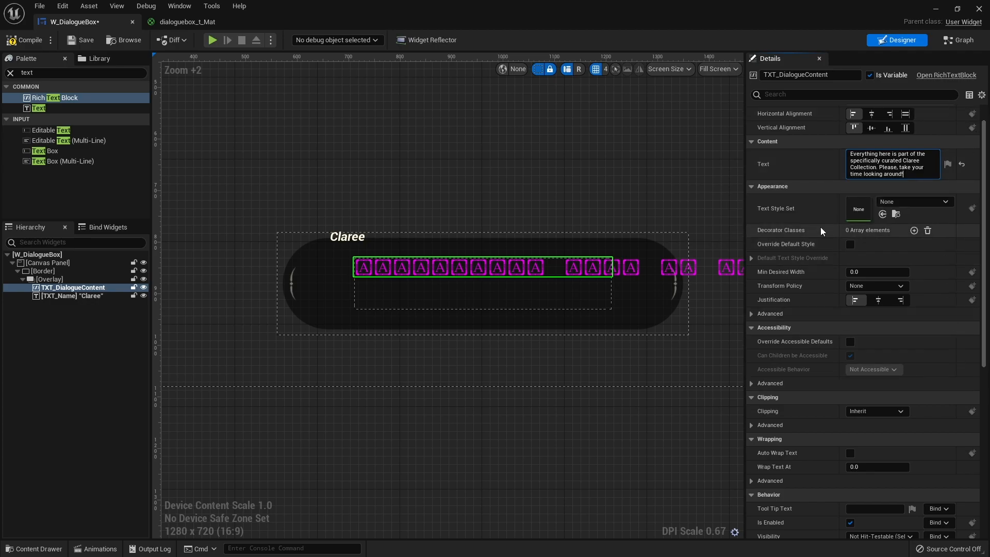
Create a data table named RichTextDataTable with the RichTextStyleRow structure as the rich text block's Text Style Set.
left_click(913, 202)
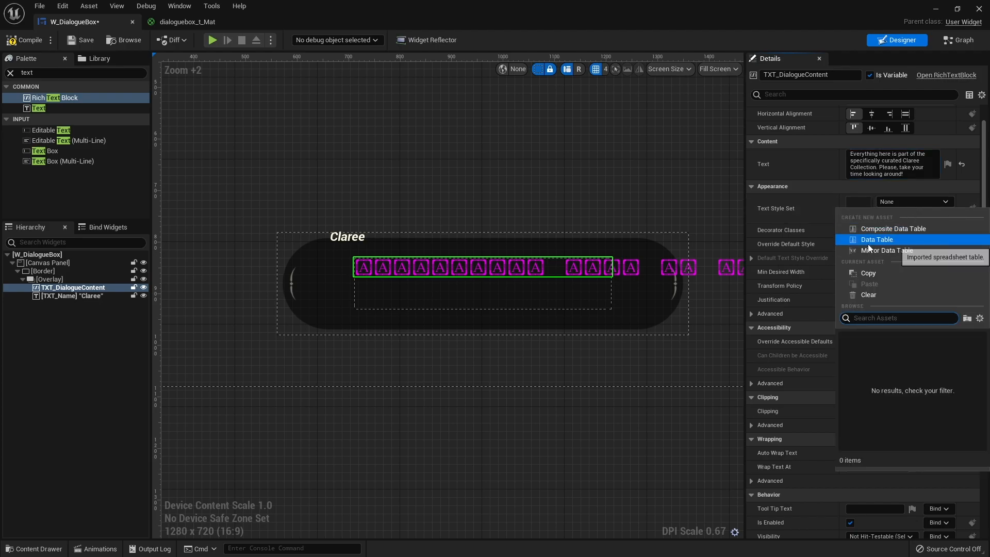
left_click(889, 240)
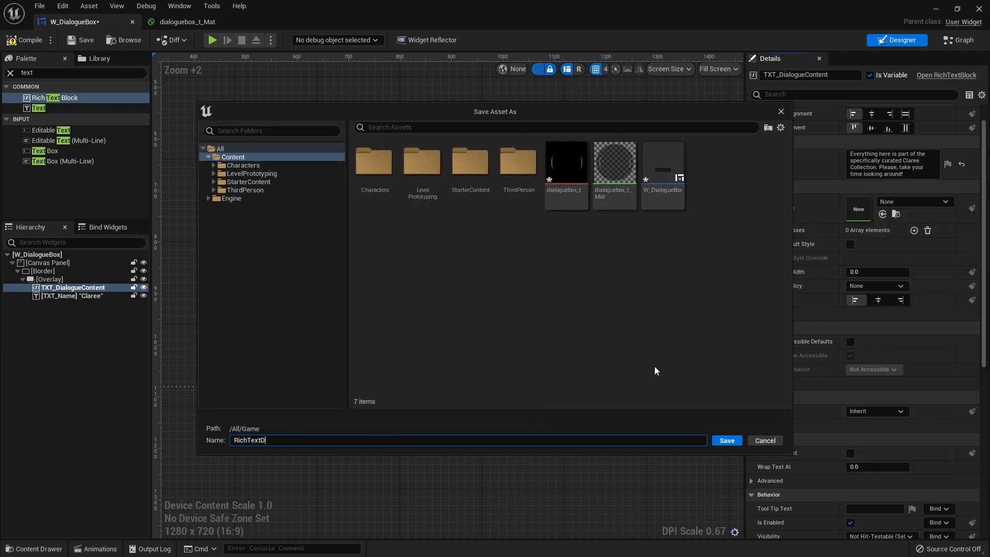
type("RichTextDataTable")
key("Return")
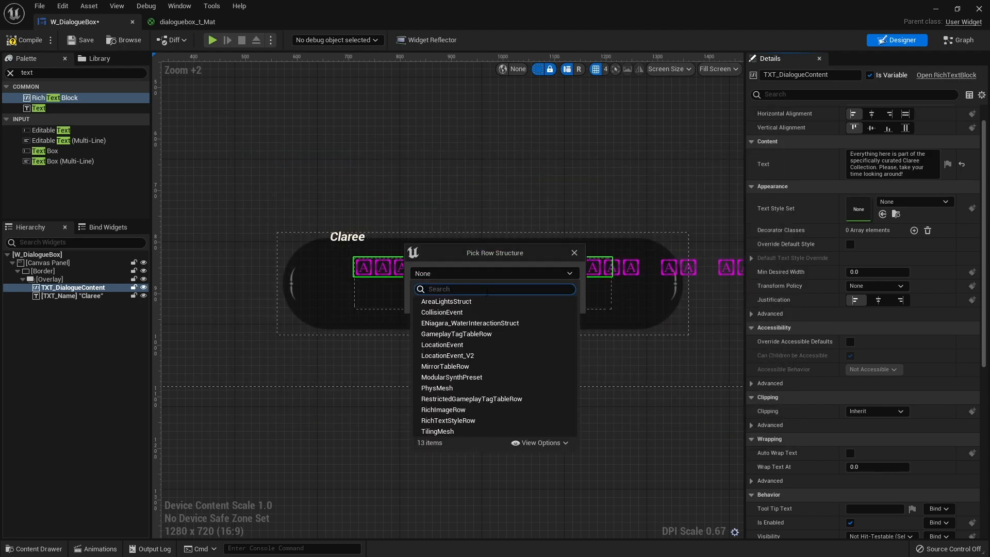
left_click(466, 420)
left_click(531, 286)
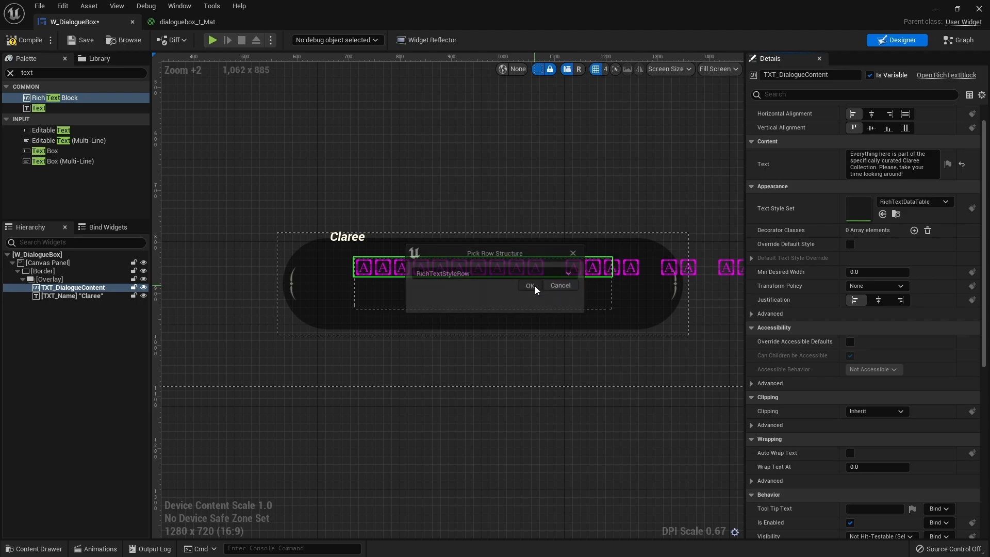
Open RichTextDataTable for editing, add two rows and rename the first one as Default.
double_click(866, 215)
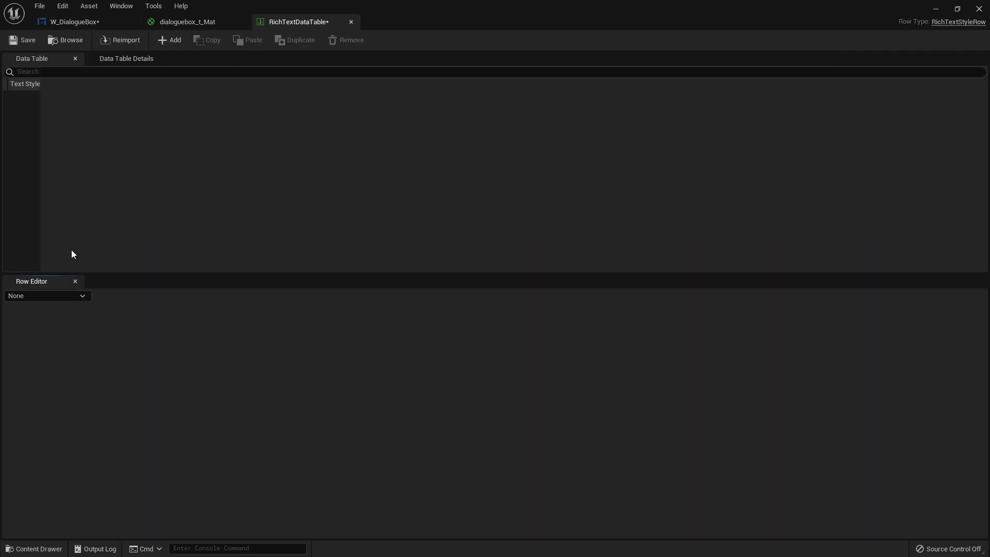
left_click(175, 39)
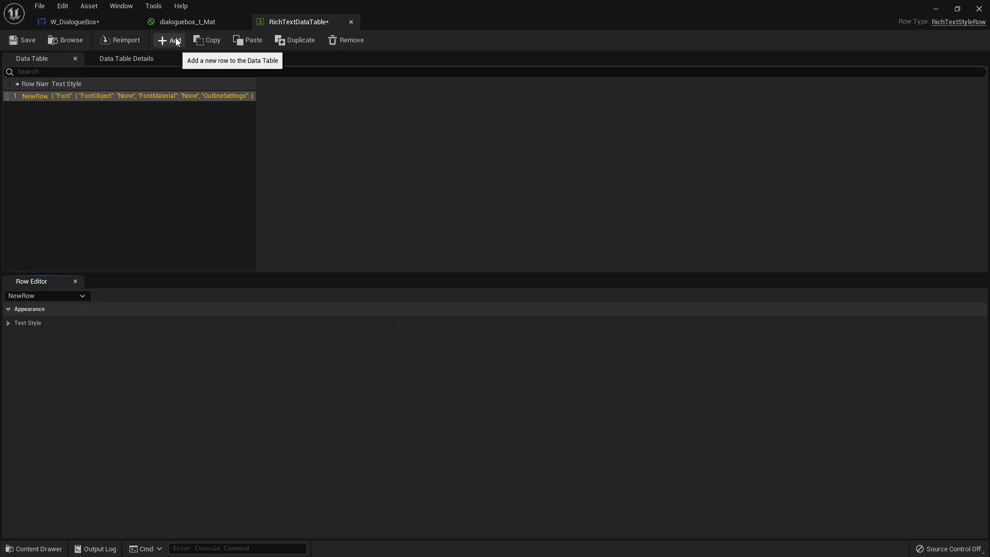
left_click(176, 40)
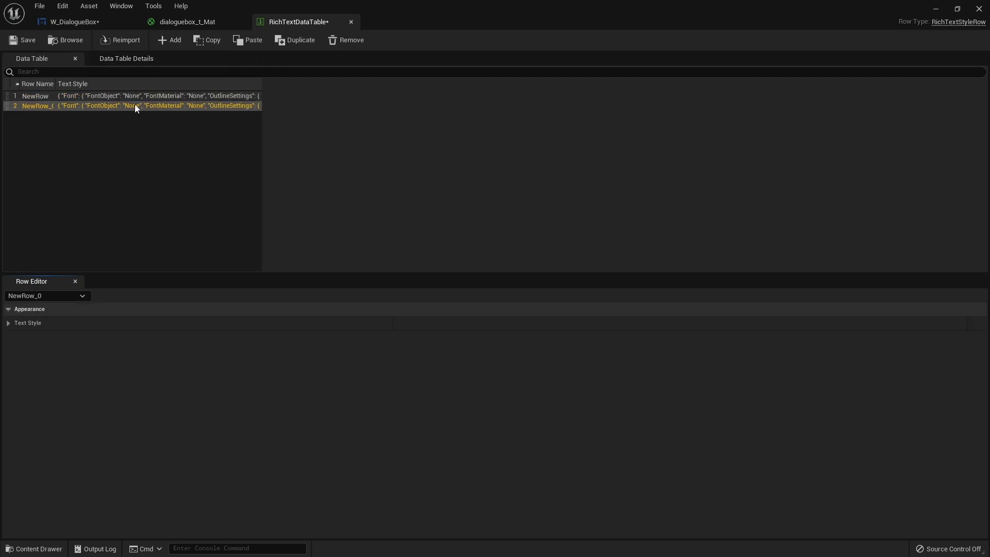
left_click(38, 97)
left_click(39, 97)
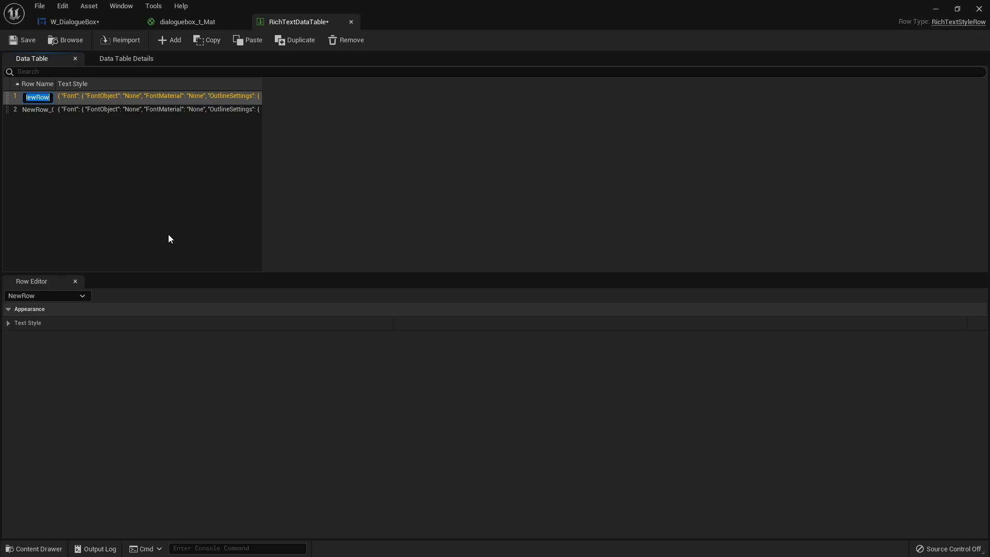
type("Default")
key("Return")
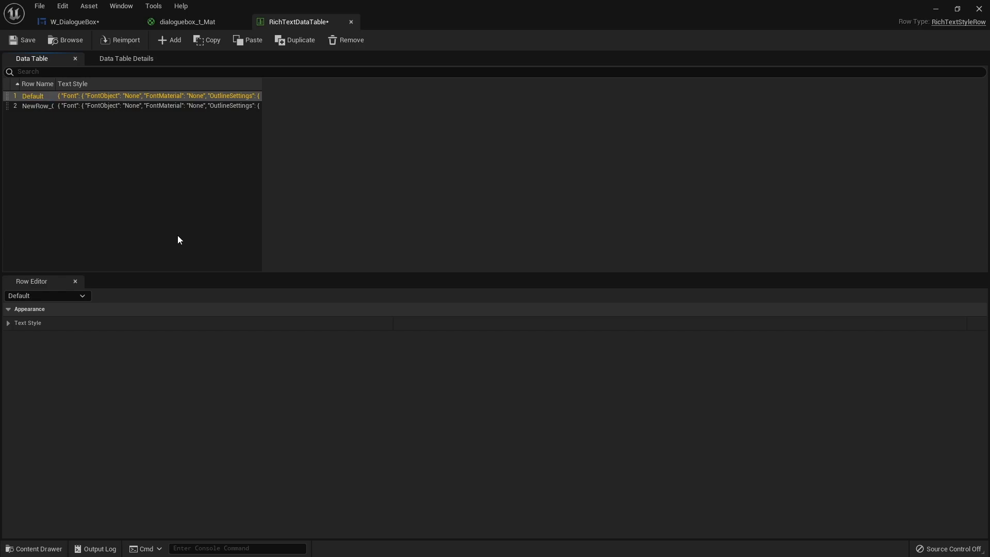
Copy the Font settings of the TXT_Name text block and paste them into the Font settings of the table's Default row.
left_click(10, 323)
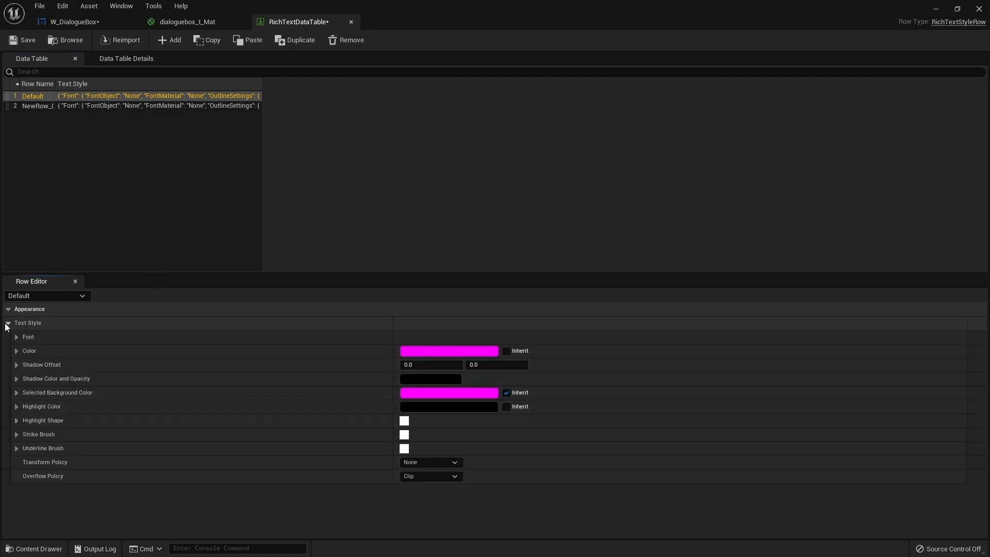
left_click(28, 336)
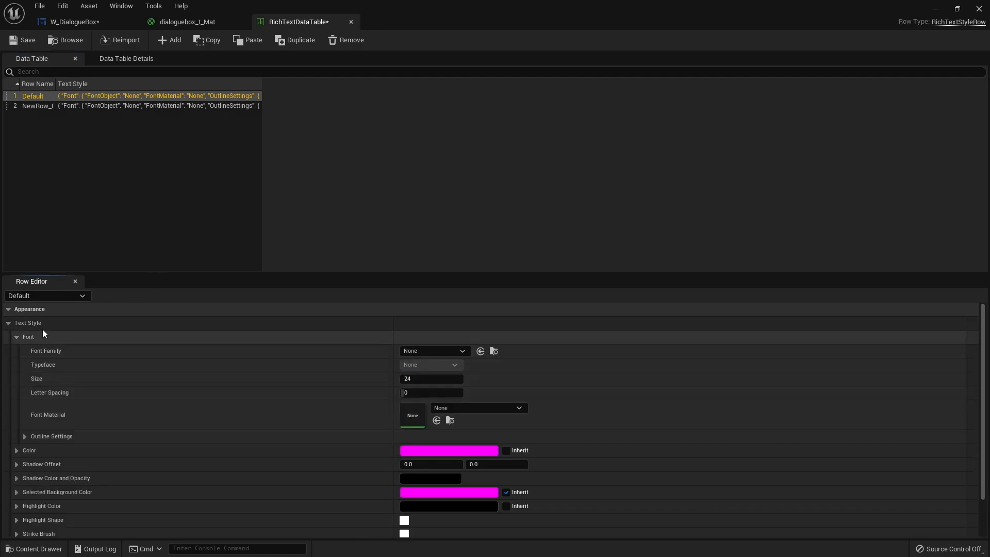
left_click(77, 21)
left_click(344, 235)
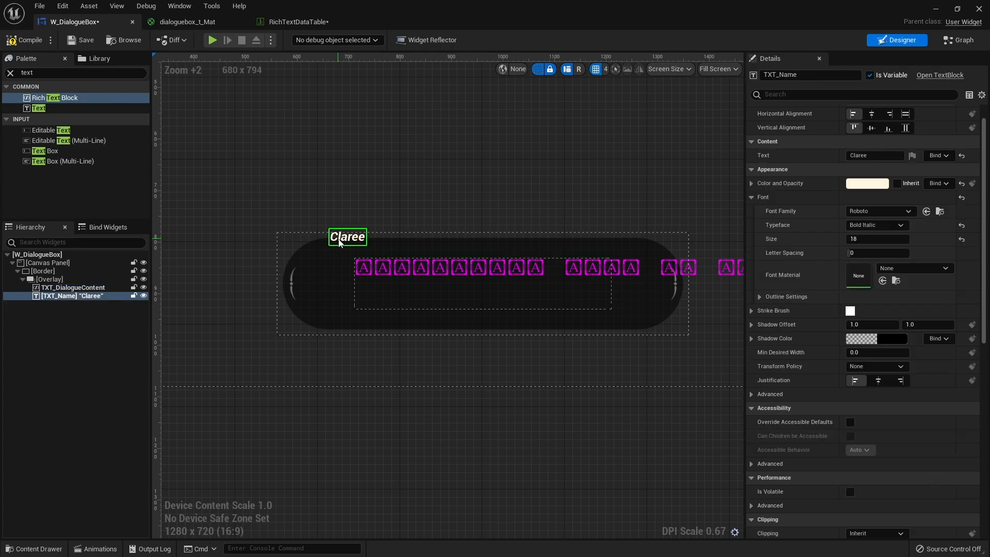
right_click(794, 206)
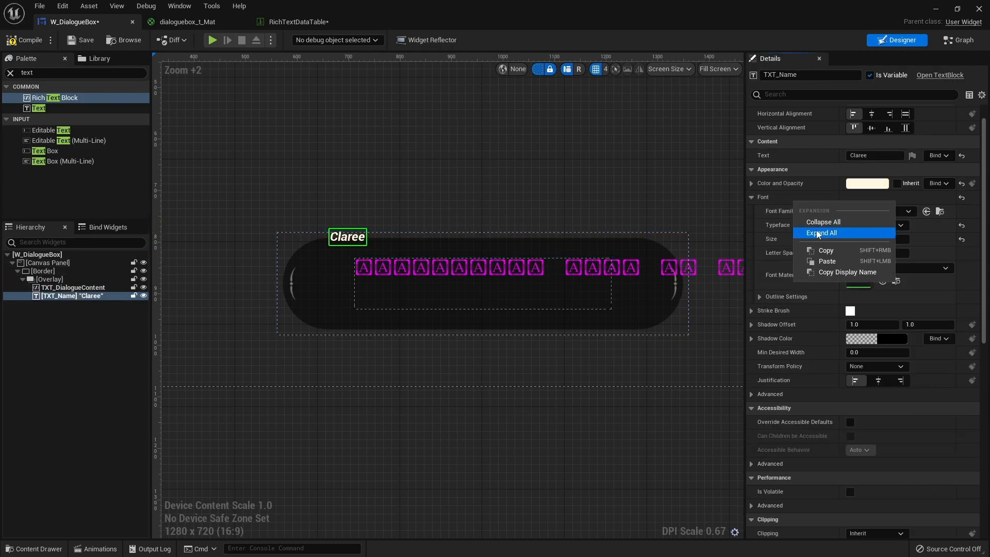
left_click(836, 261)
right_click(794, 198)
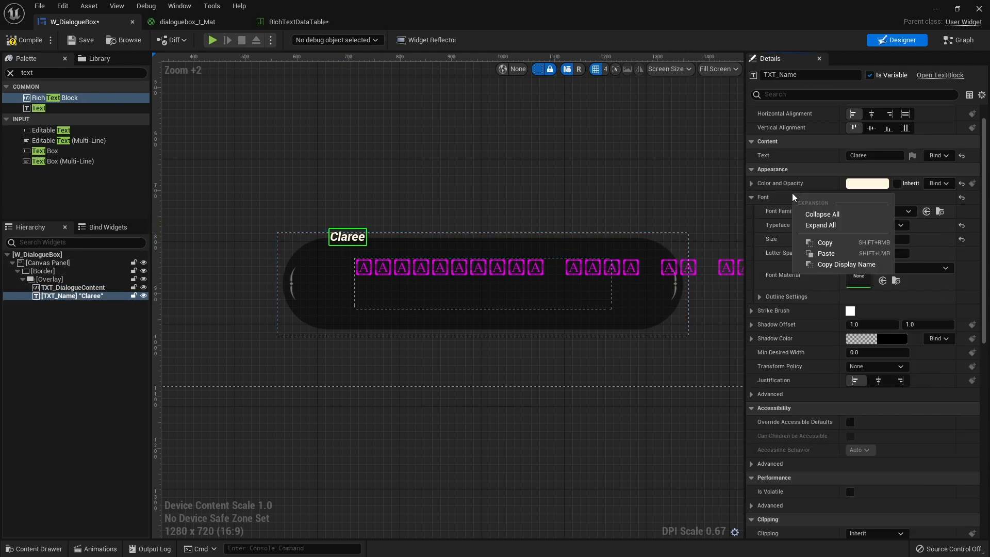
left_click(823, 243)
left_click(299, 22)
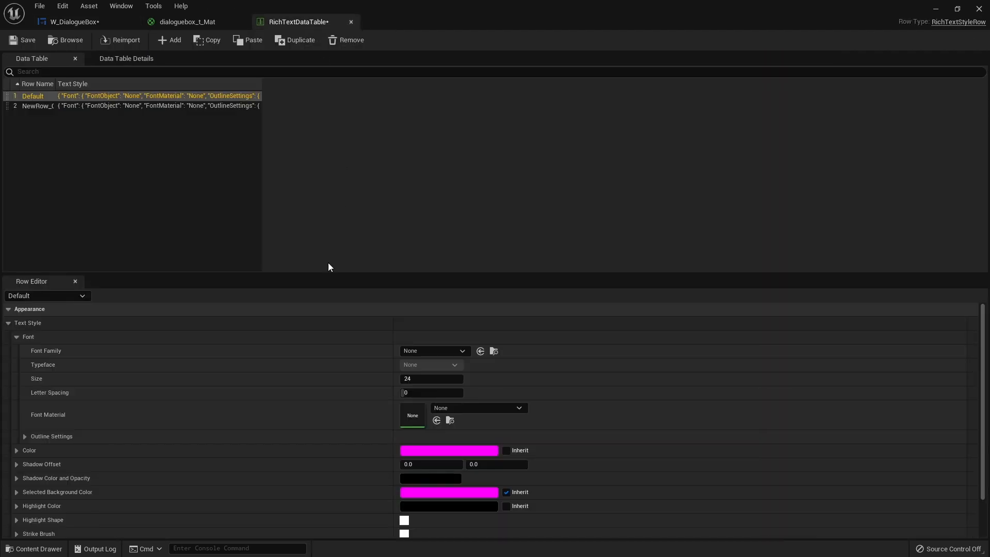
right_click(100, 334)
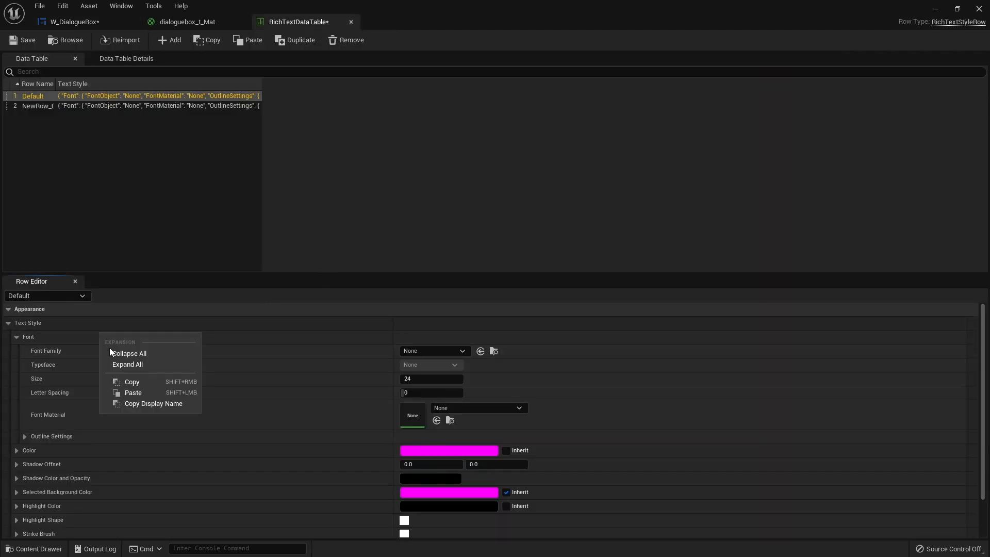
left_click(138, 396)
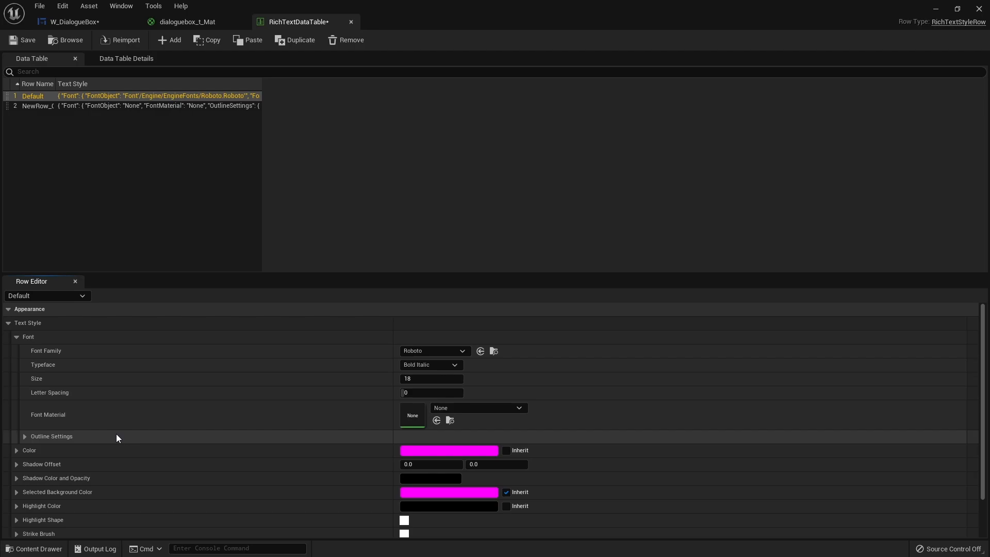
Set the Default row's text color to the light cream used by the widget's text.
left_click(442, 451)
left_click(474, 311)
left_click(576, 539)
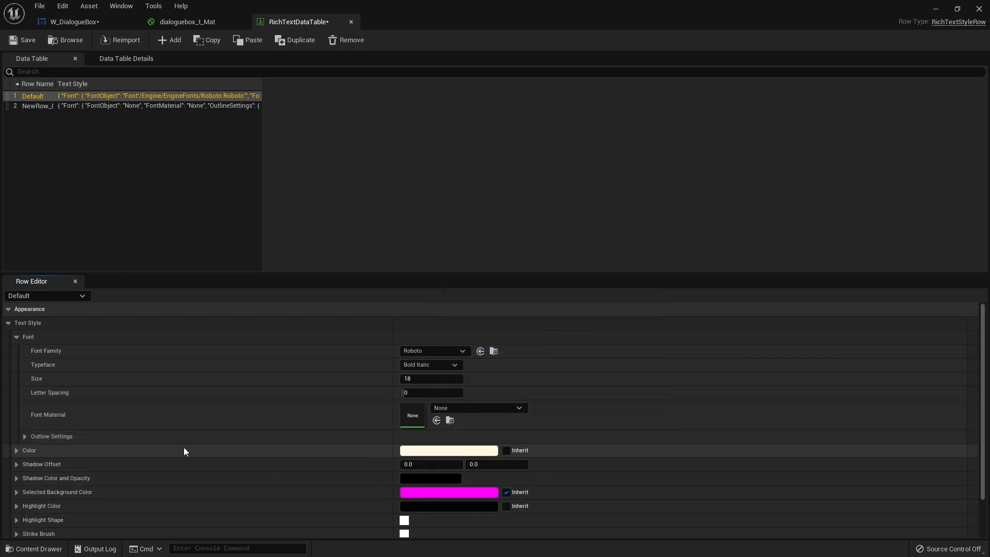
scroll(356, 479, "down", 2)
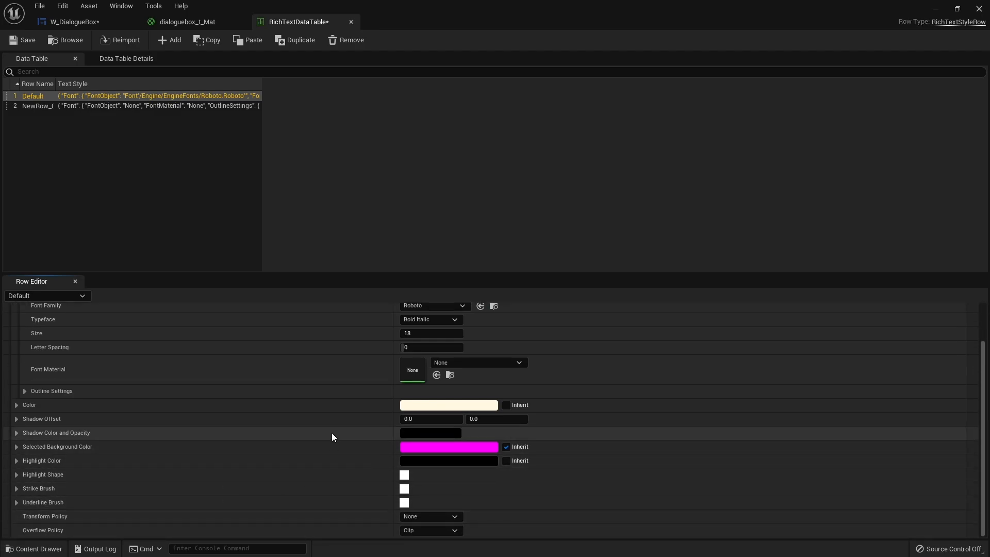
scroll(323, 434, "up", 1)
scroll(367, 407, "up", 2)
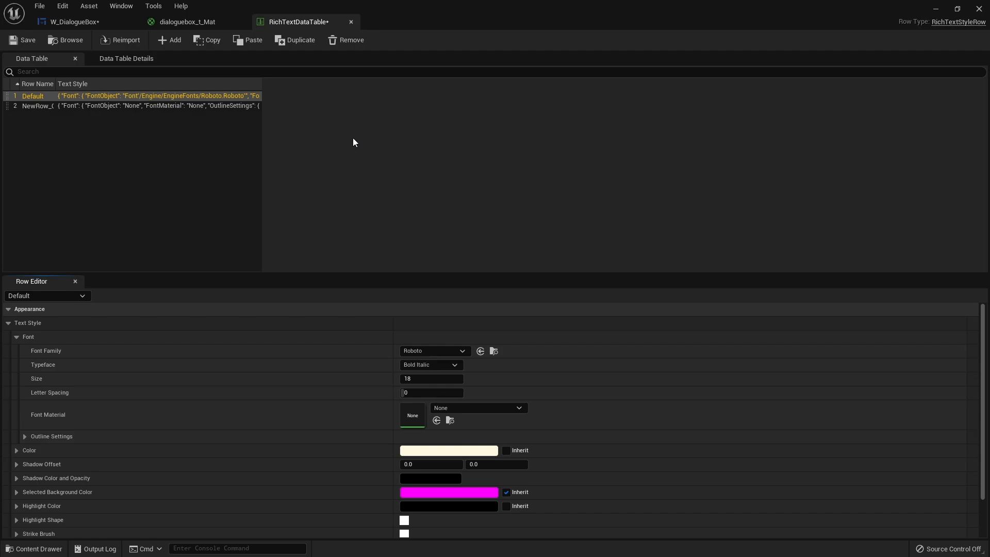
Rename the data table's second row as Highlight and paste the copied Font settings into its Font settings.
left_click(41, 102)
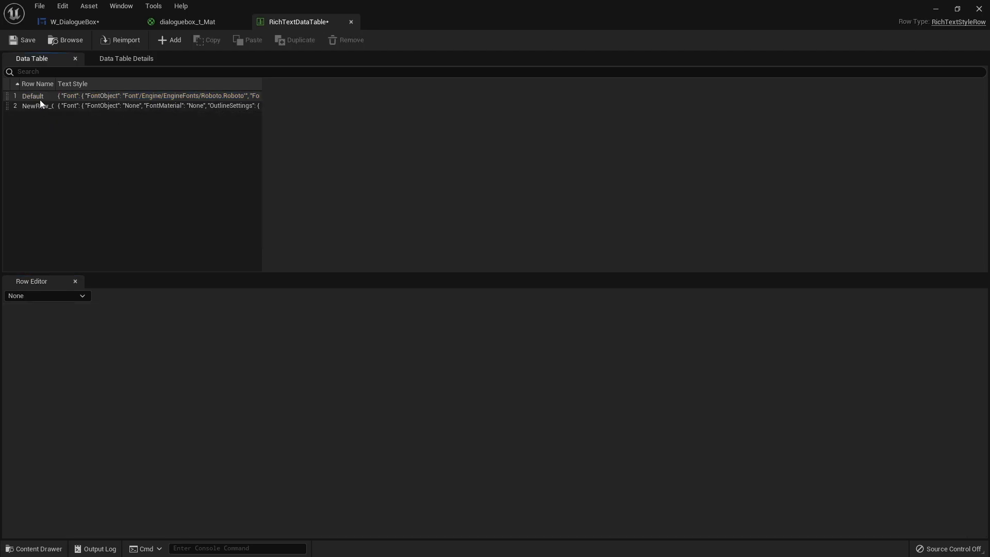
left_click(45, 107)
double_click(42, 106)
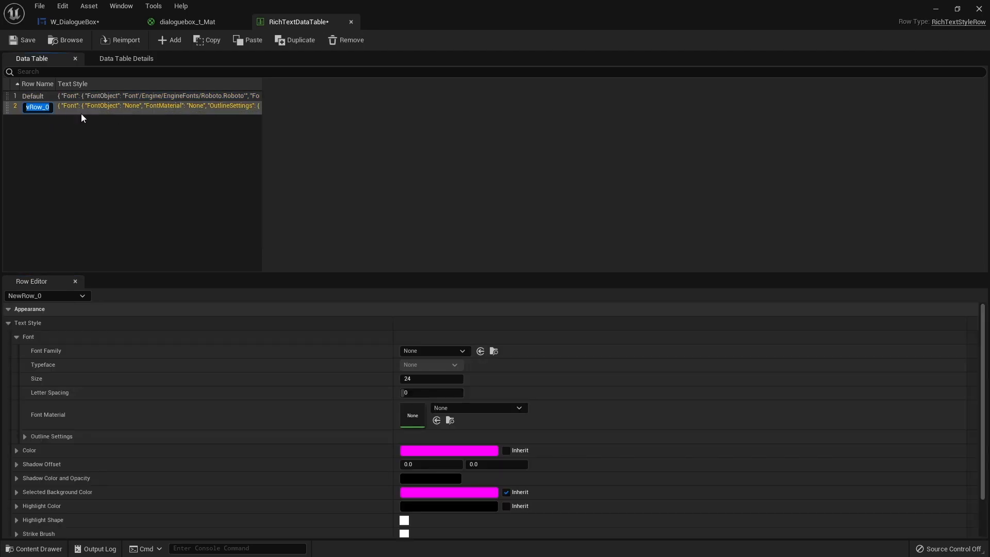
type("Highlight")
key("Return")
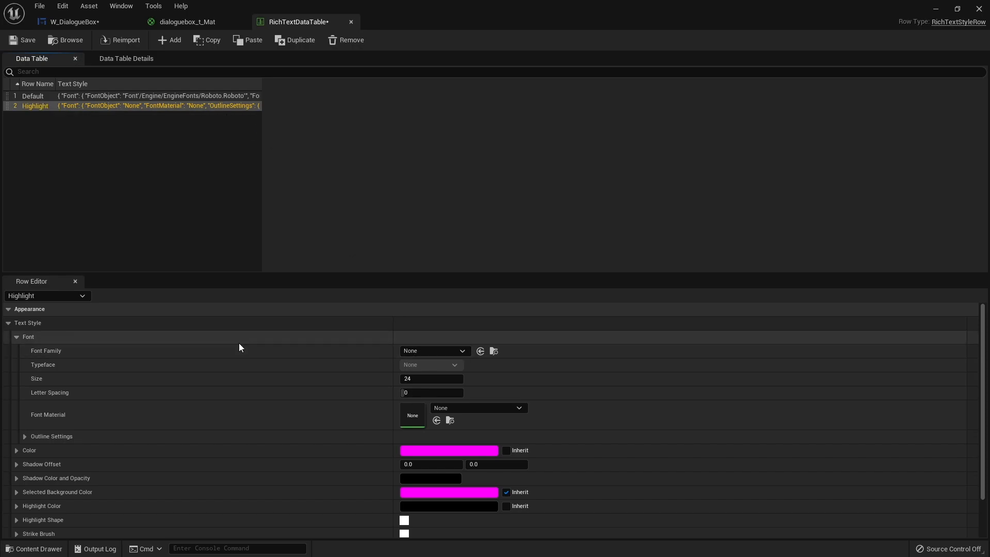
right_click(226, 336)
left_click(271, 396)
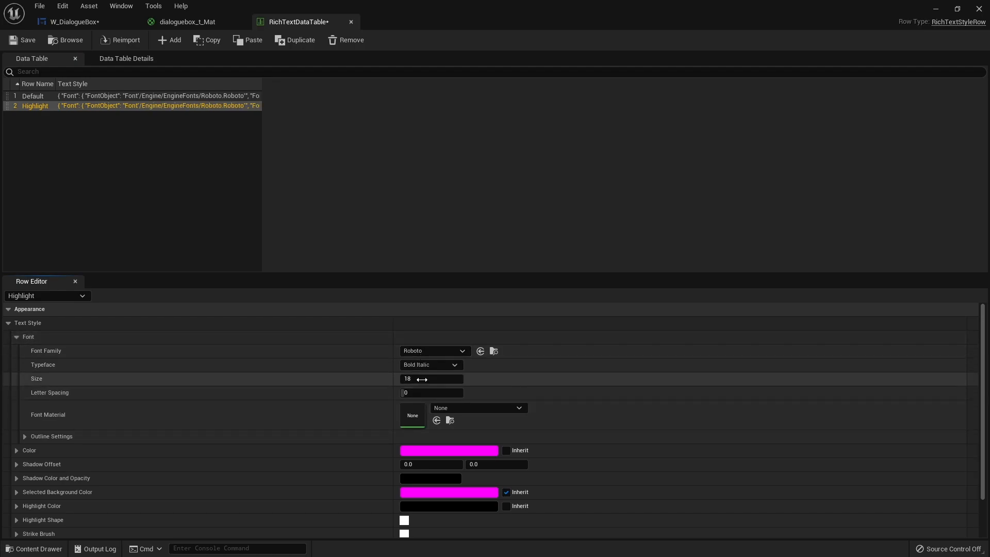
Set the Highlight row's text color to light blue, hex sRGB 6DDBFF, and store that color as a swatch in the color theme.
left_click(430, 456)
left_click_drag(477, 363, 463, 369)
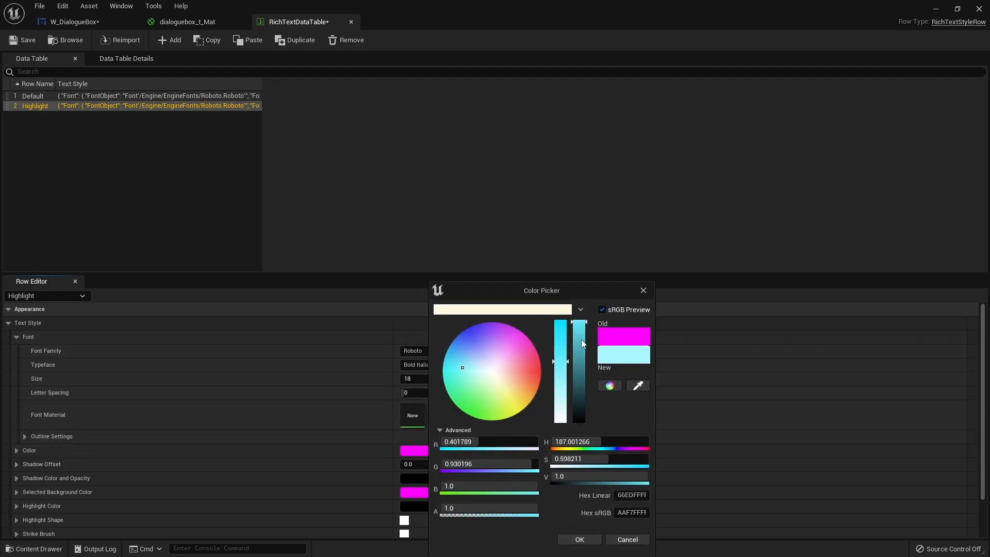
left_click_drag(459, 371, 452, 371)
left_click_drag(450, 368, 453, 356)
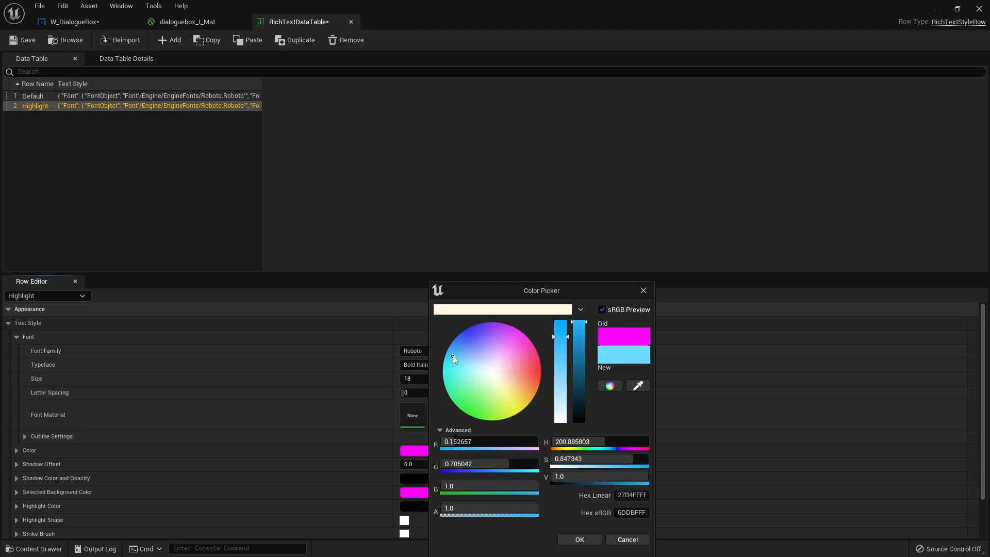
left_click_drag(618, 358, 551, 311)
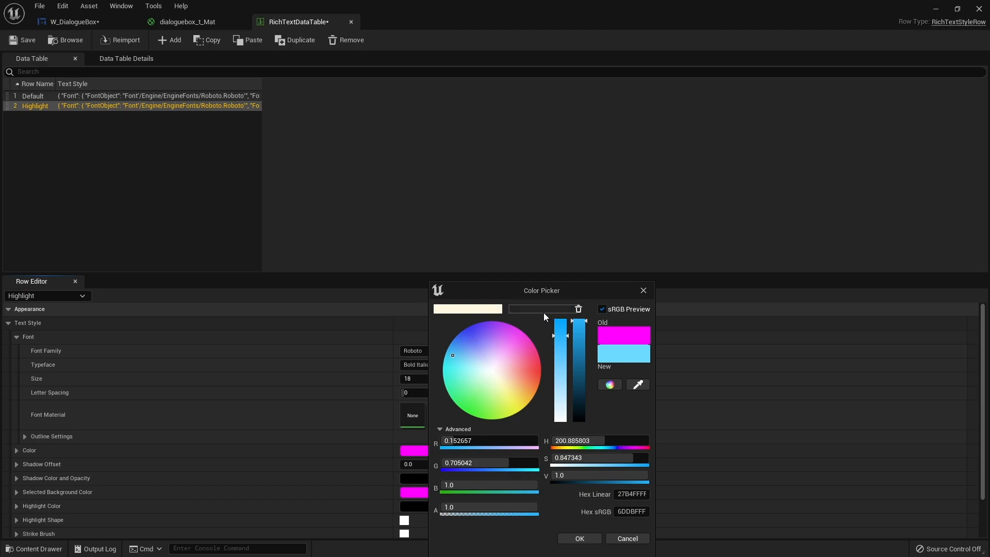
left_click(580, 538)
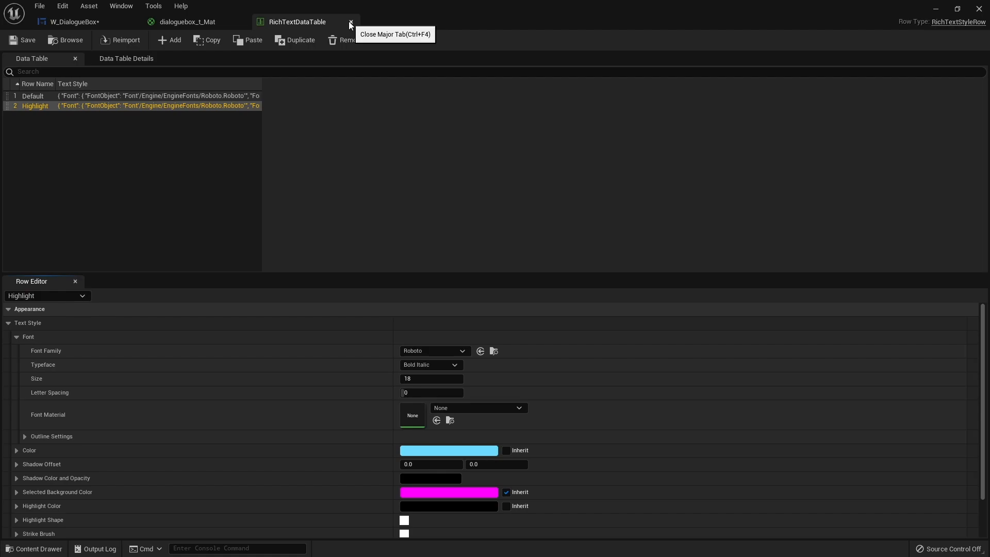
Save and close RichTextDataTable, and compile the W_DialogueBox widget.
left_click(351, 21)
left_click(75, 21)
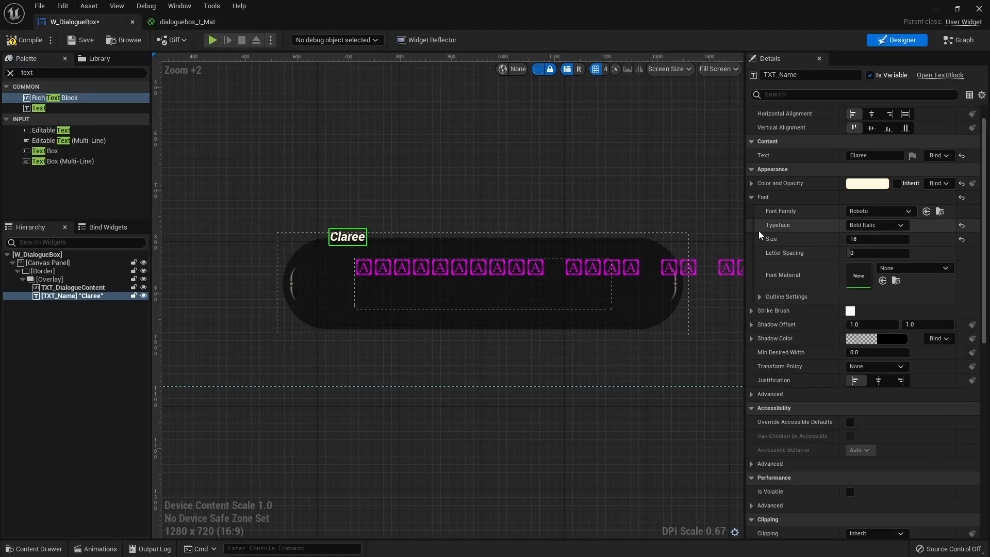
left_click(23, 39)
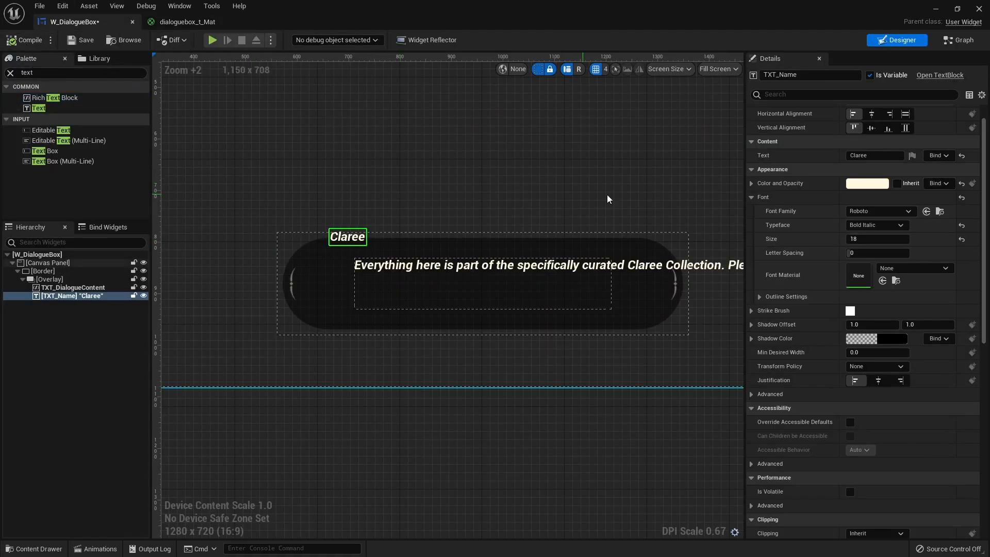
Turn on Auto Wrap Text for the TXT_Name text block and compile the widget.
scroll(835, 433, "down", 5)
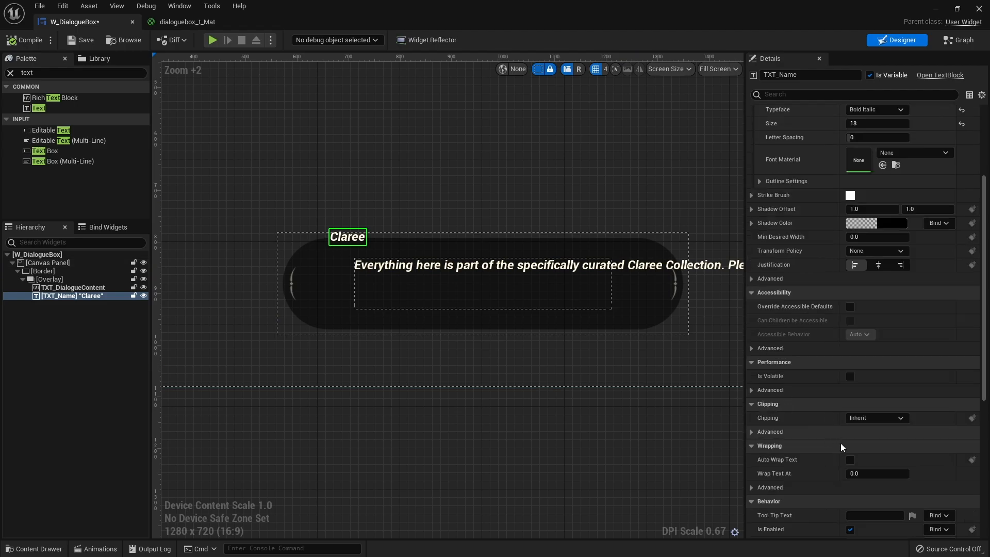
left_click(849, 394)
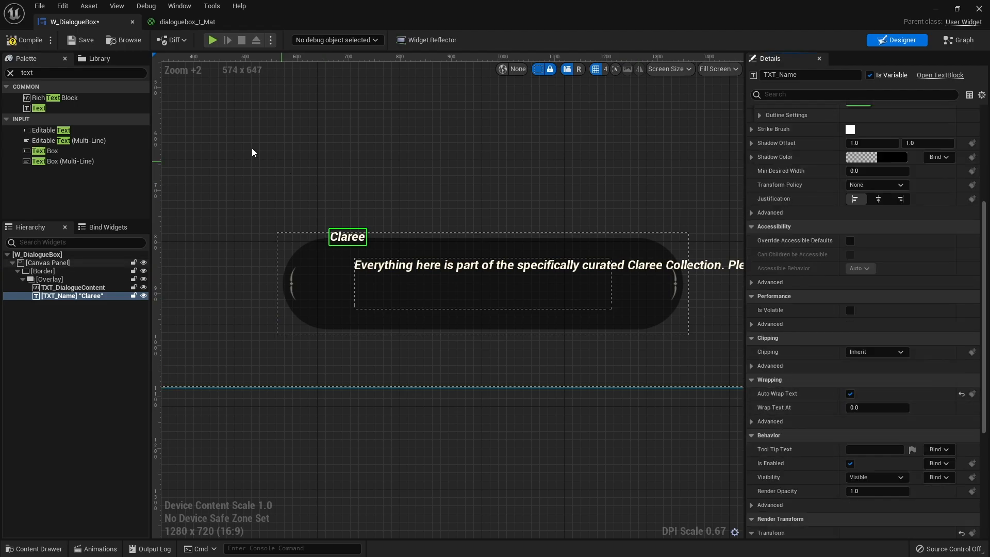
left_click(24, 41)
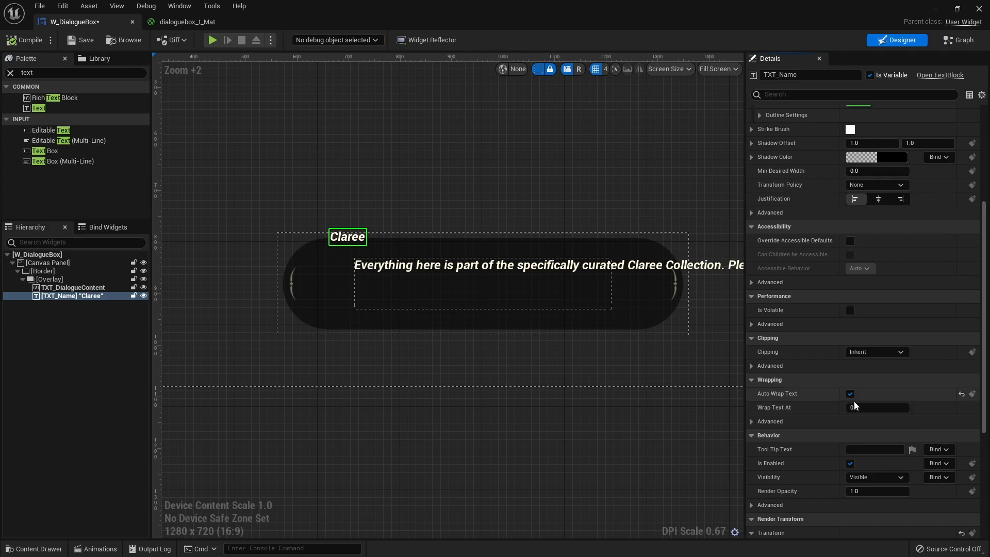
Turn on Auto Wrap Text for the TXT_DialogueContent rich text block.
left_click(519, 260)
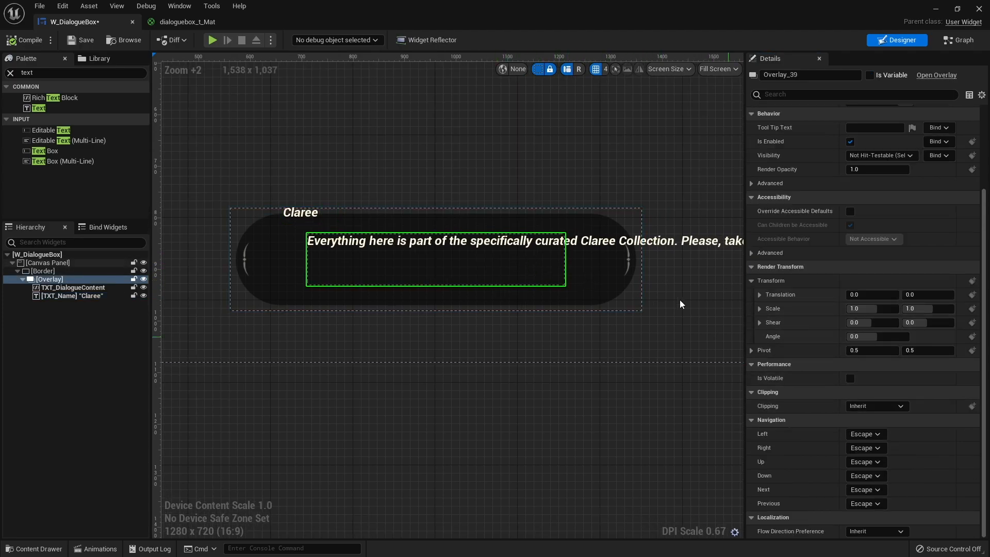
left_click(611, 252)
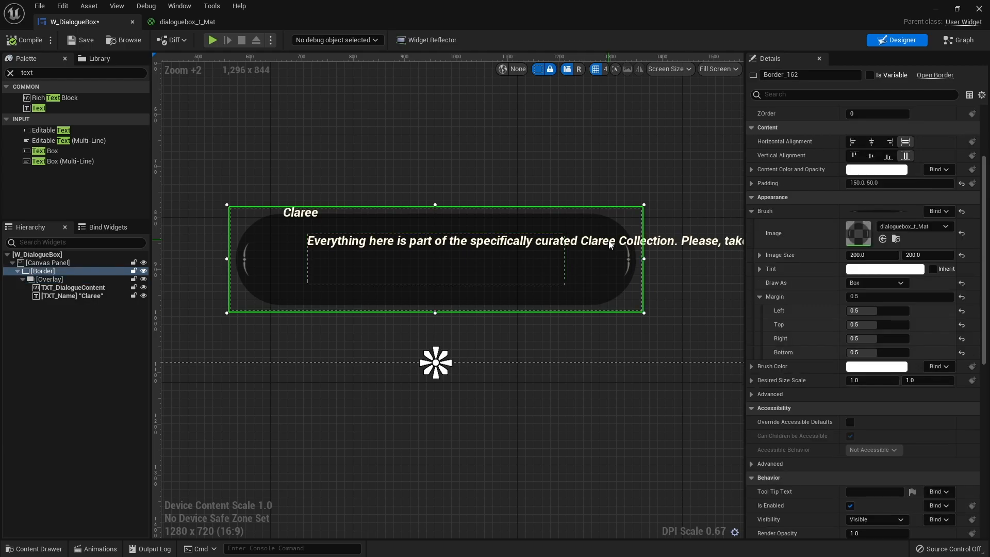
left_click(73, 287)
left_click(854, 352)
left_click(850, 338)
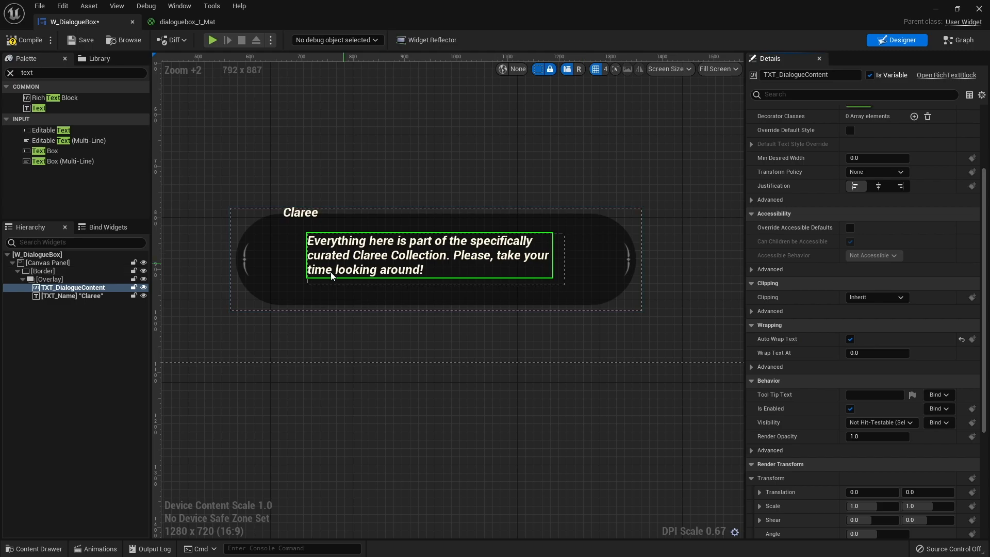
Enclose the words "Claree Collection" in TXT_DialogueContent's text with the tags <Highlight> and </>.
scroll(330, 268, "up", 4)
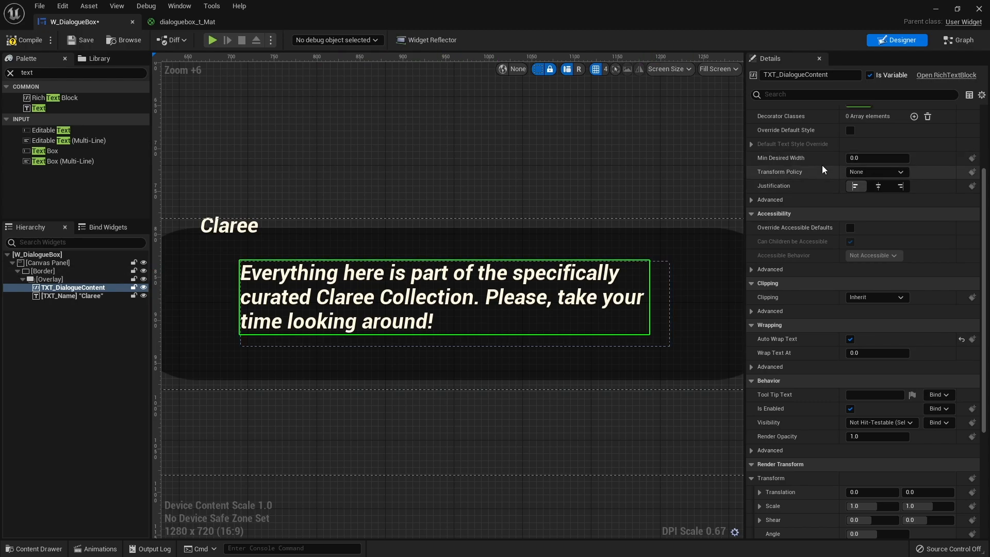
scroll(822, 166, "up", 5)
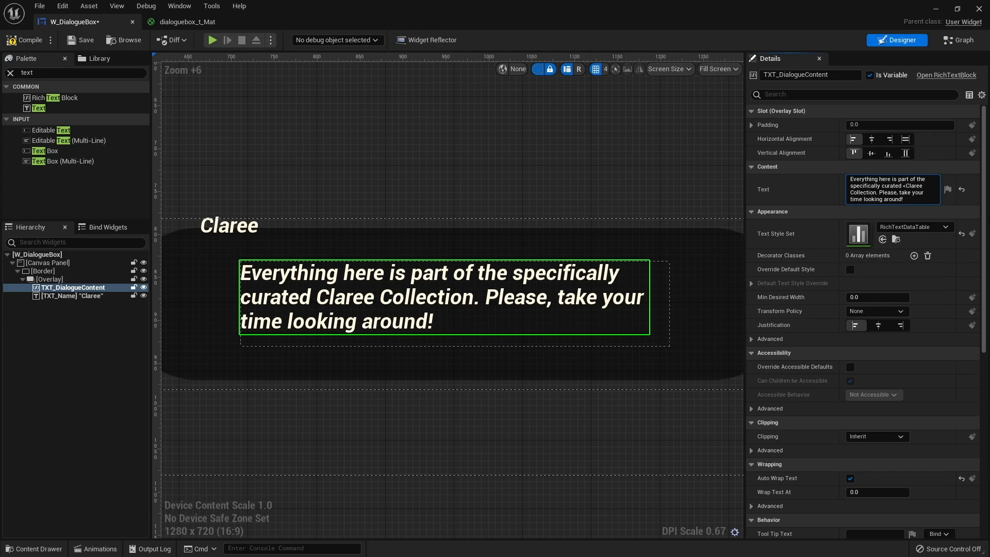
type("Highlight")
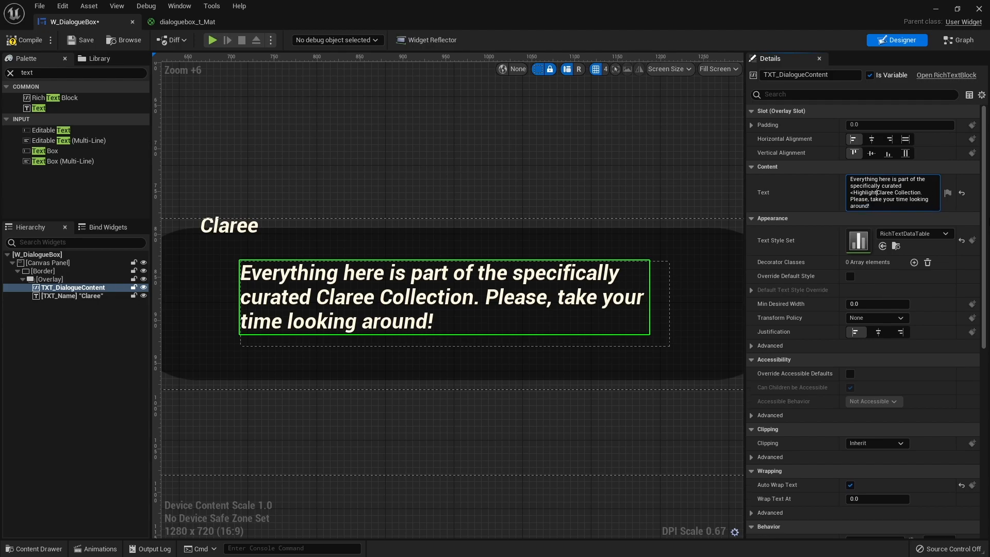
type(">")
left_click(923, 193)
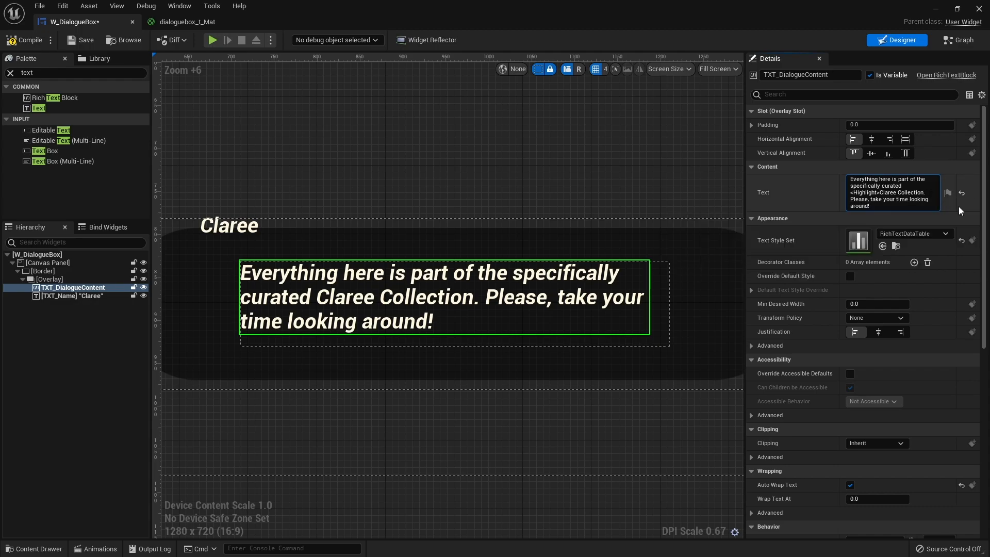
type("</>")
key("Return")
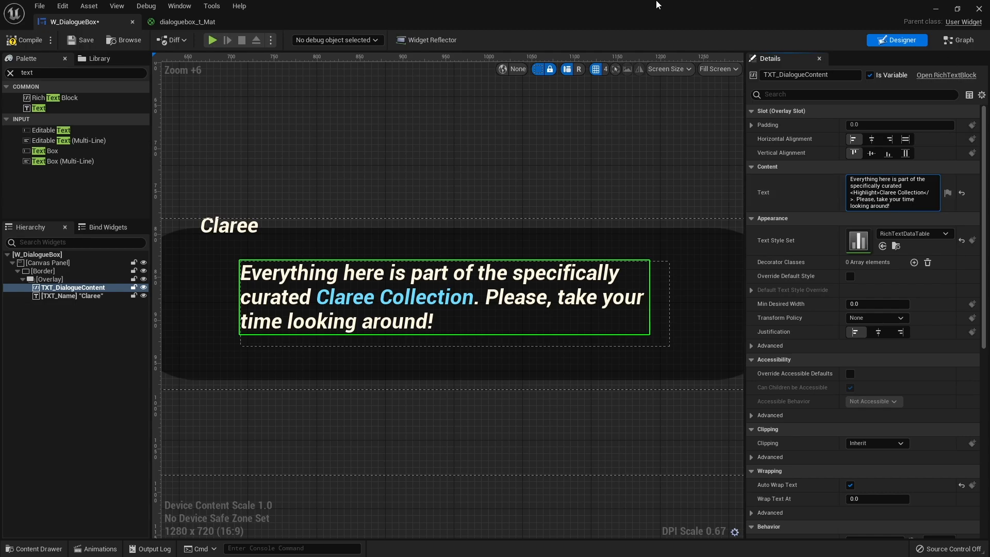
Compile and save the W_DialogueBox widget, and clear the selection in the designer.
left_click(22, 41)
left_click(80, 40)
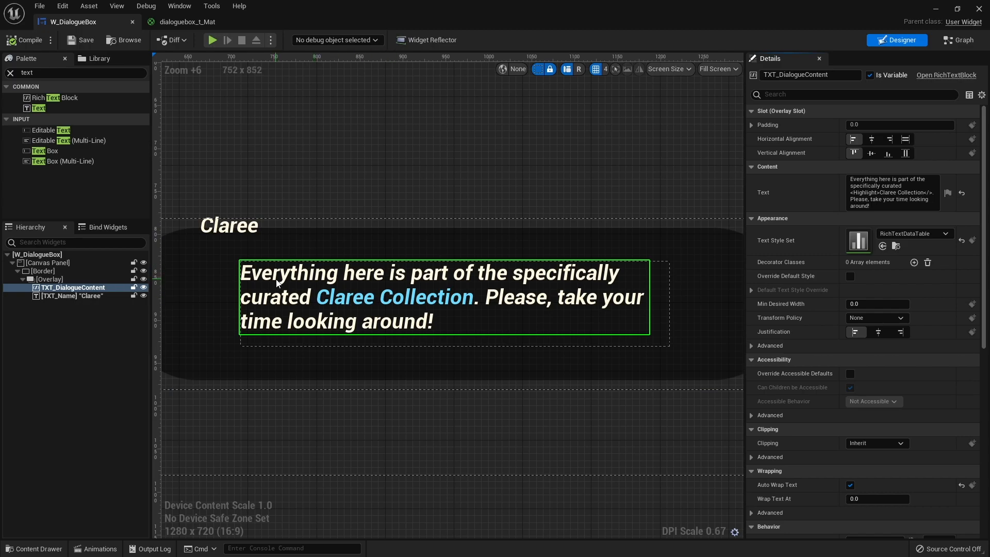
scroll(396, 282, "down", 6)
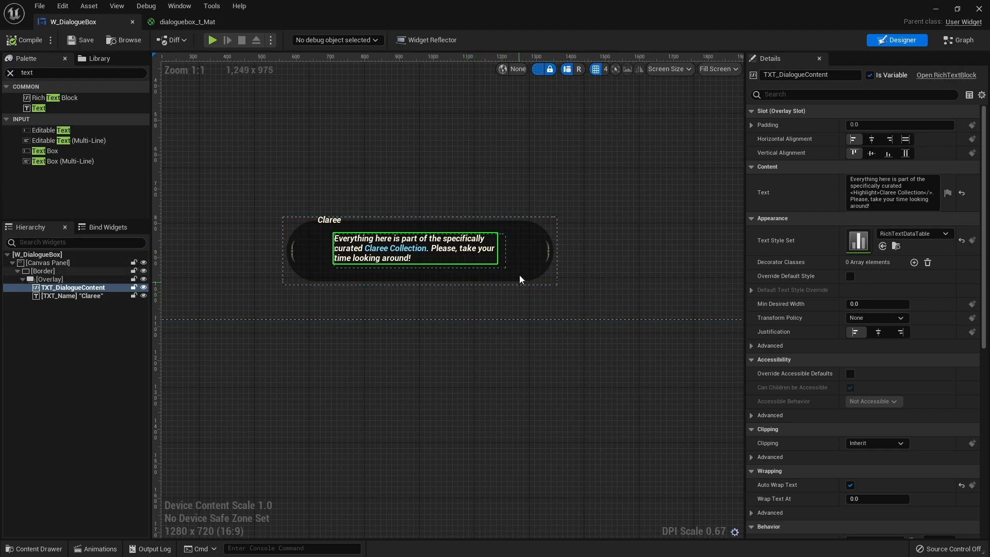
left_click(407, 380)
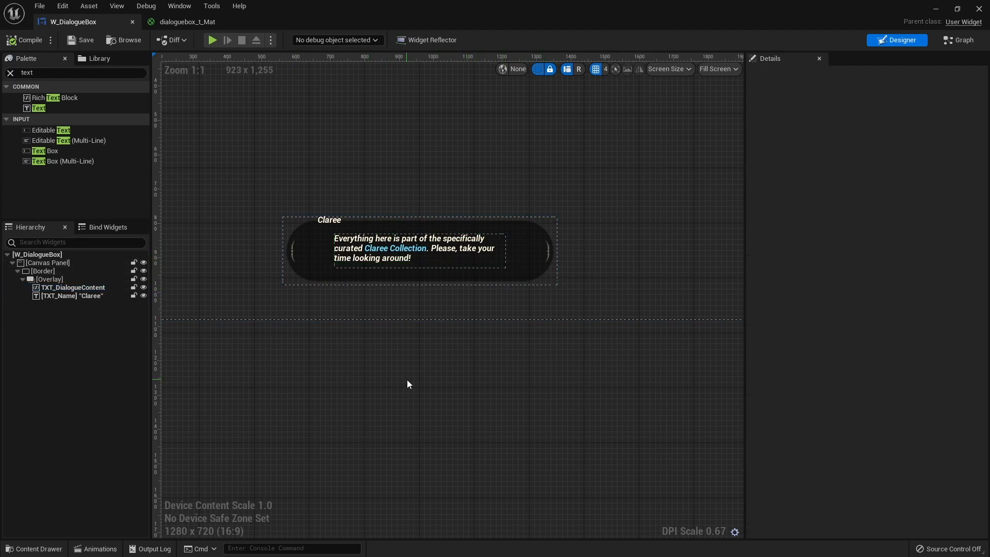